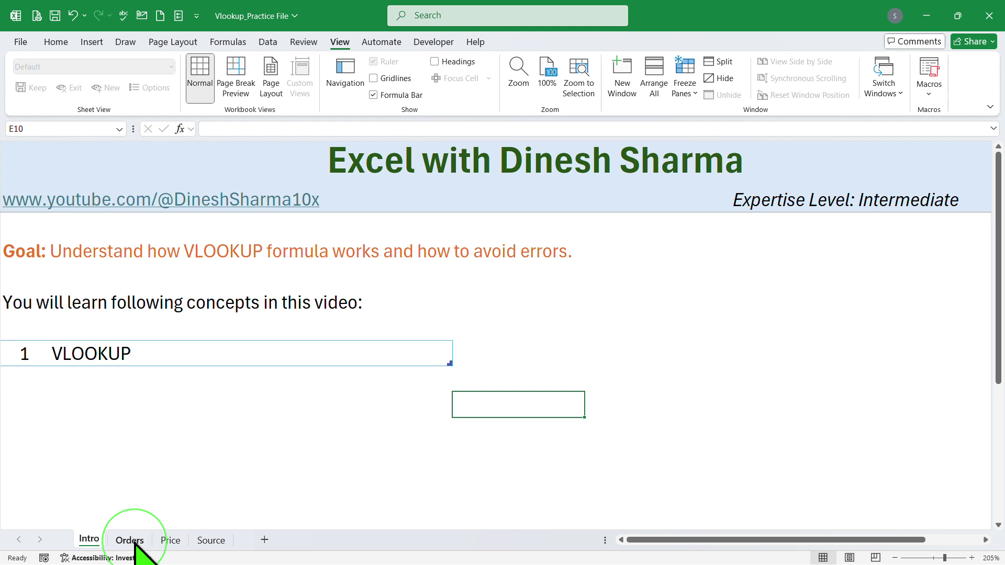
- Review the Orders sheet and the Customer ID, Product ID and Unit Rate columns of the Price sheet, ending on Orders
left_click(129, 540)
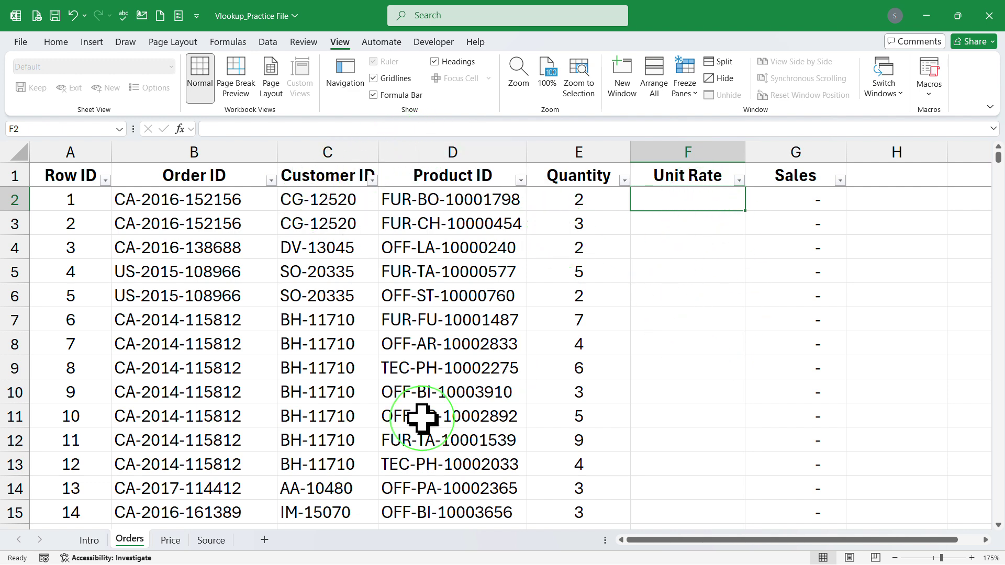
left_click(166, 542)
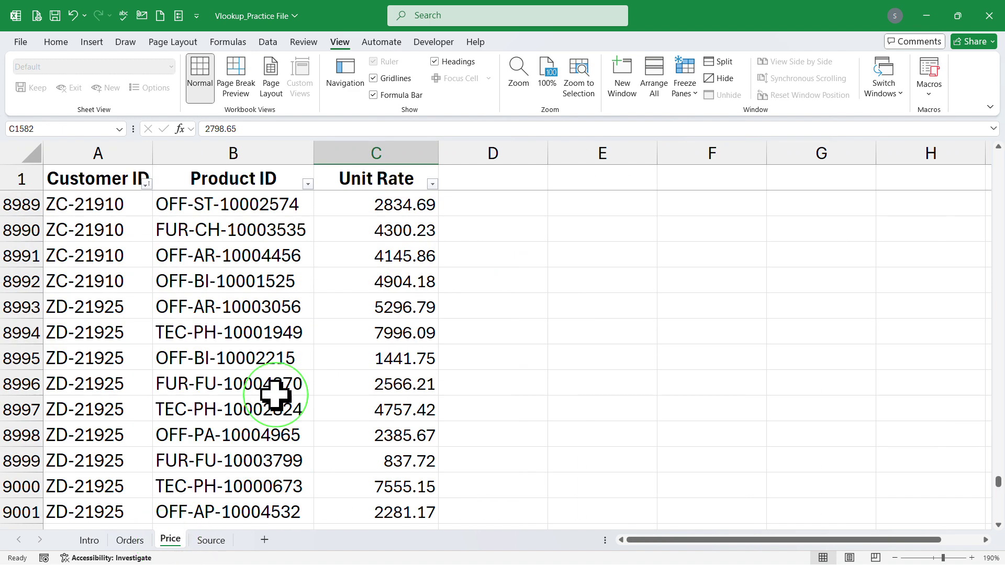
left_click(258, 182)
key("Down")
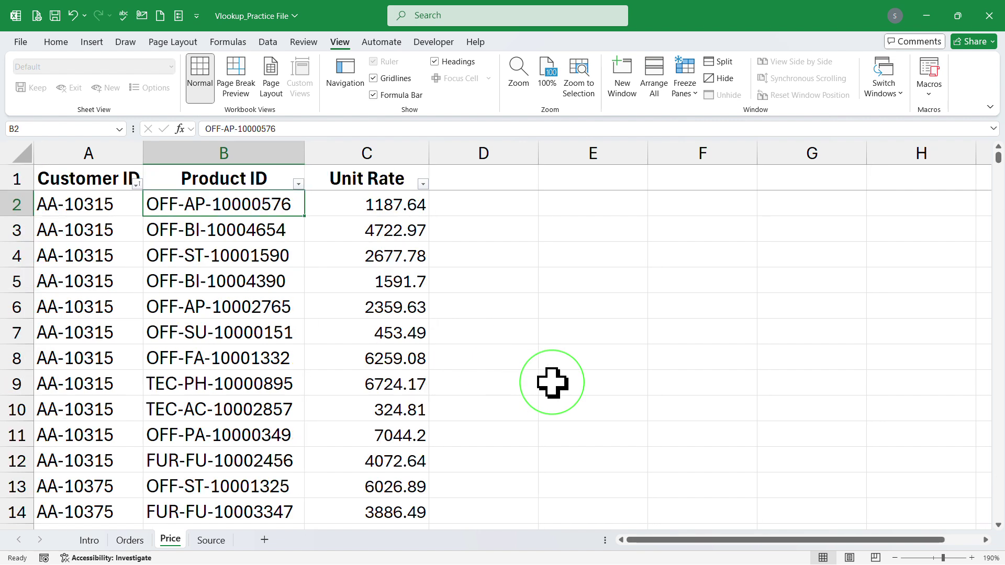
key("Up")
key("Left")
key("Right")
key("Right")
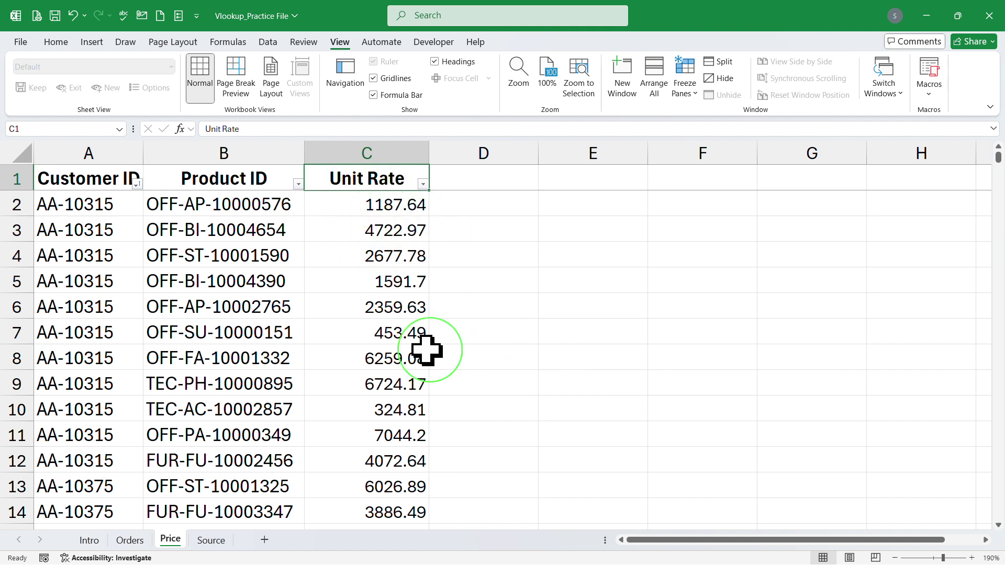
left_click(135, 541)
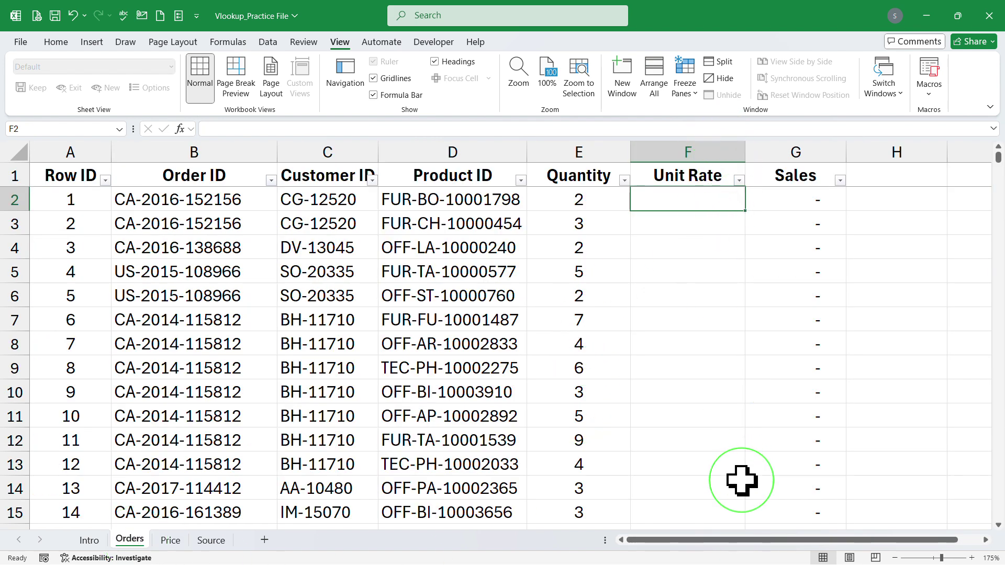
left_click(433, 21)
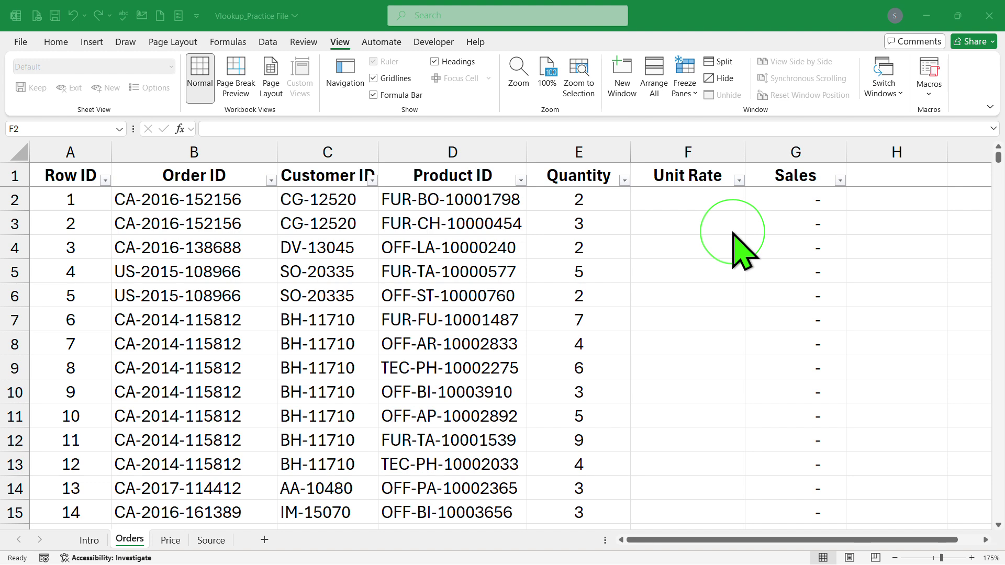
left_click(460, 211)
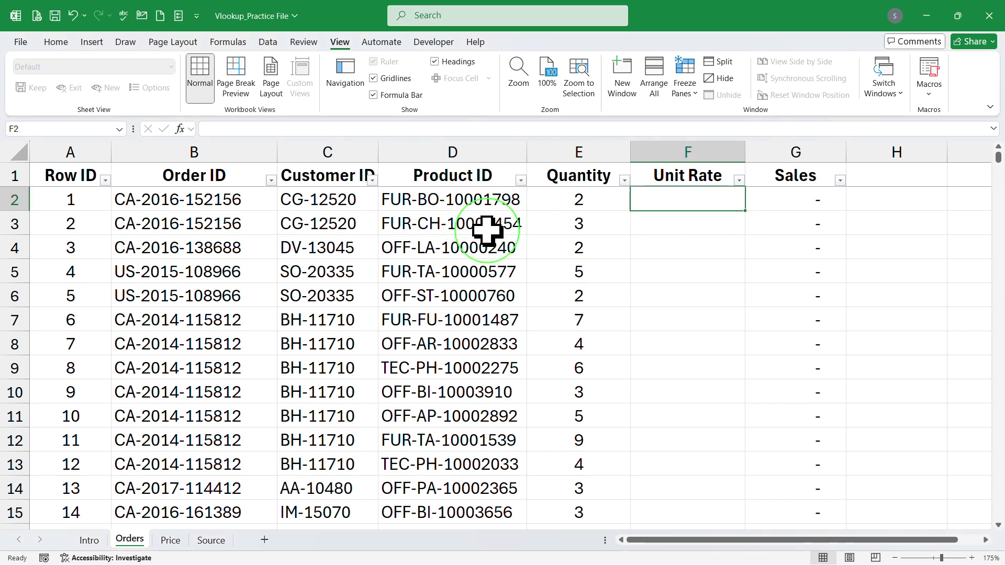
- Copy product ID FUR-BO-10001798 from cell D2 of the Orders sheet and search the Price sheet for it
left_click(457, 199)
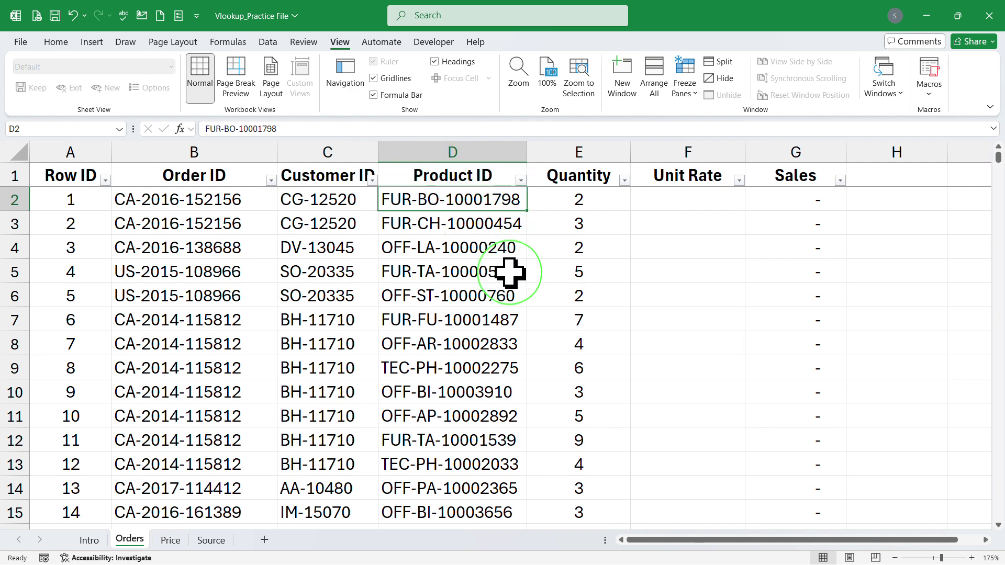
key("ctrl+c")
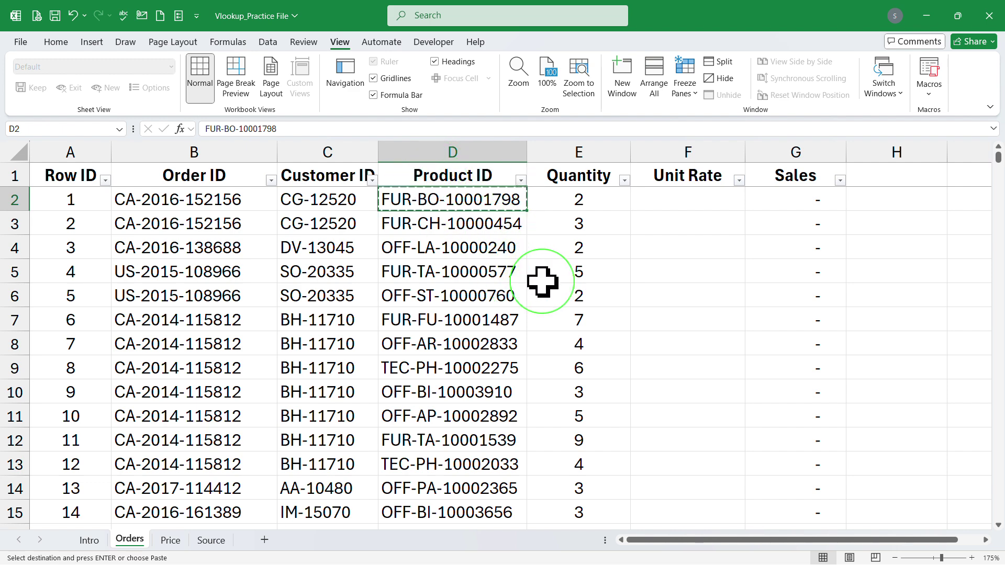
left_click(177, 543)
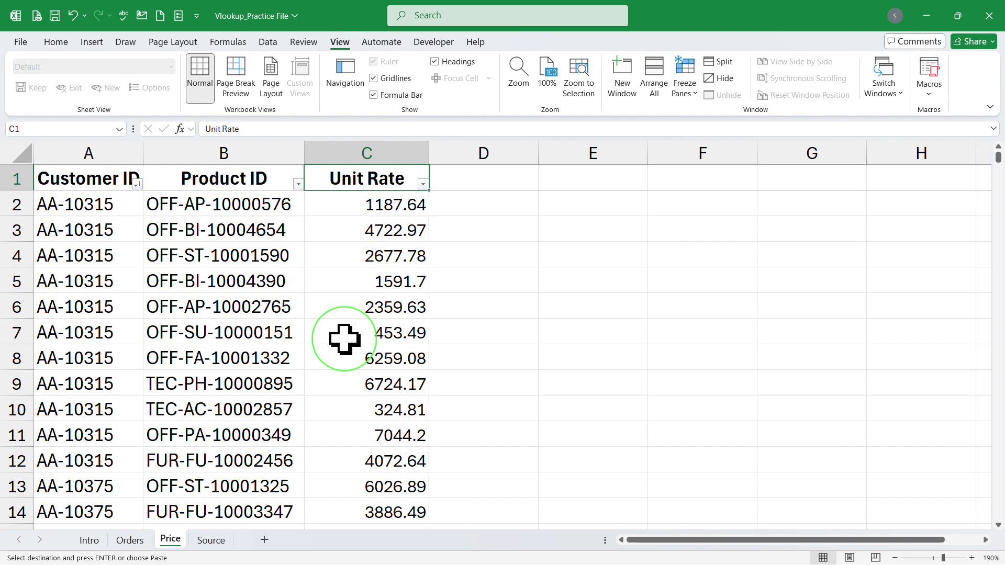
key("ctrl+f")
key("ctrl+v")
key("Return")
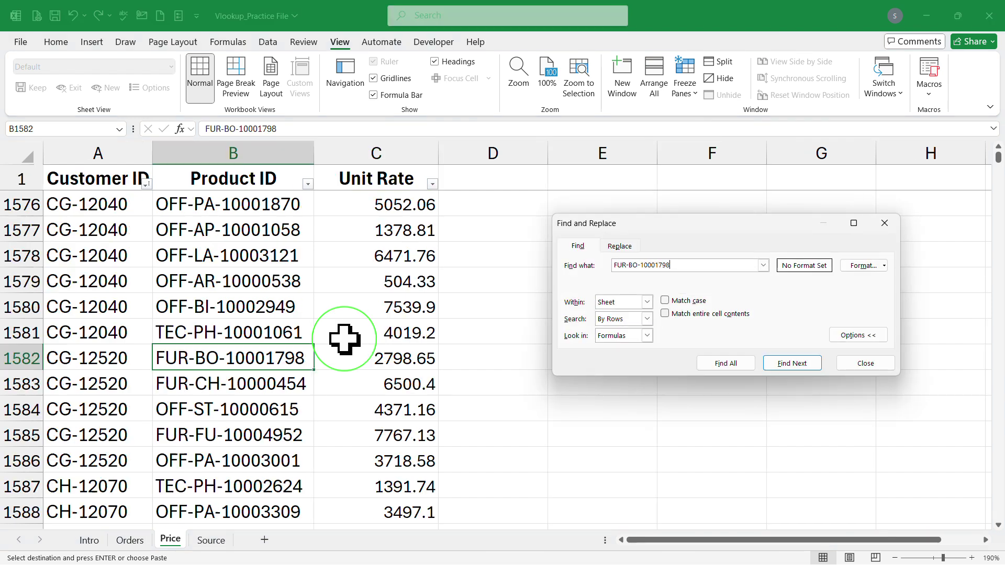
key("Escape")
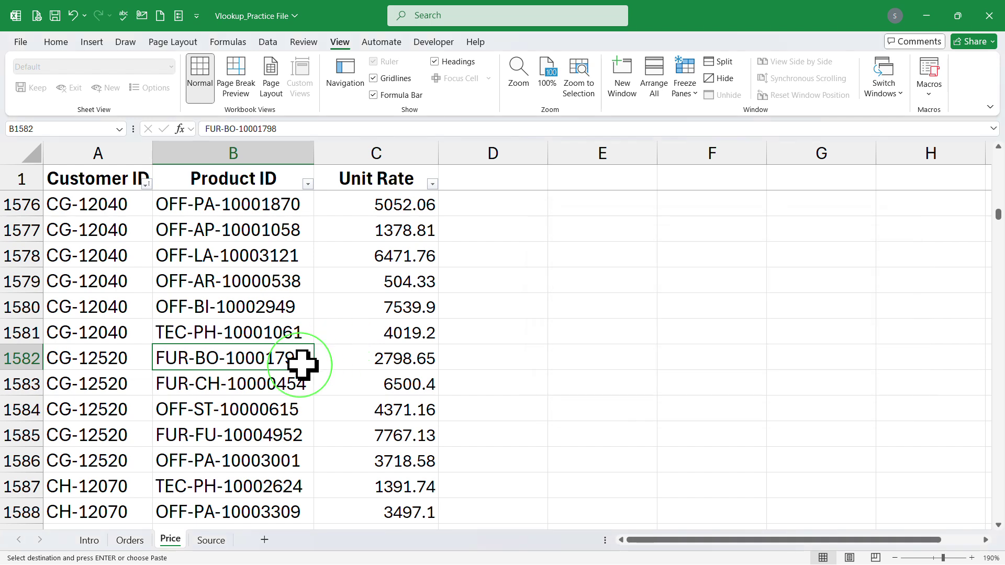
- Copy the unit rate of product FUR-BO-10001798 from the Price sheet into cell F2 of the Orders sheet
key("Right")
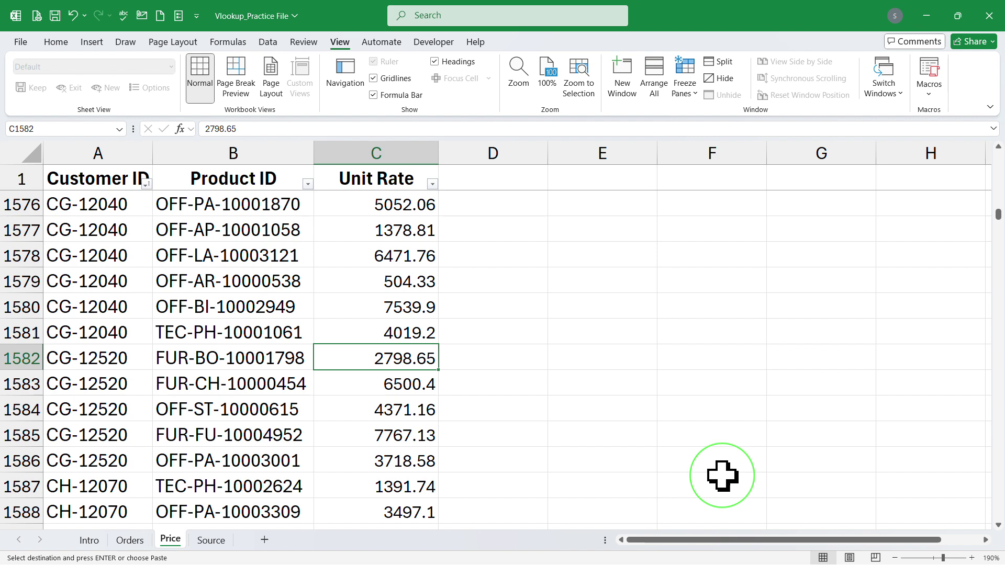
key("ctrl+c")
left_click(130, 539)
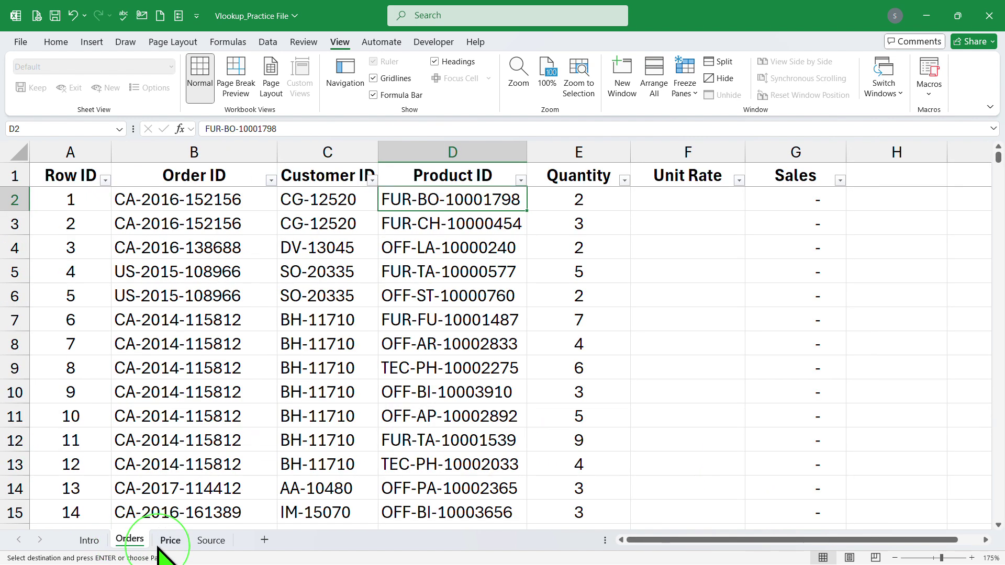
left_click(684, 200)
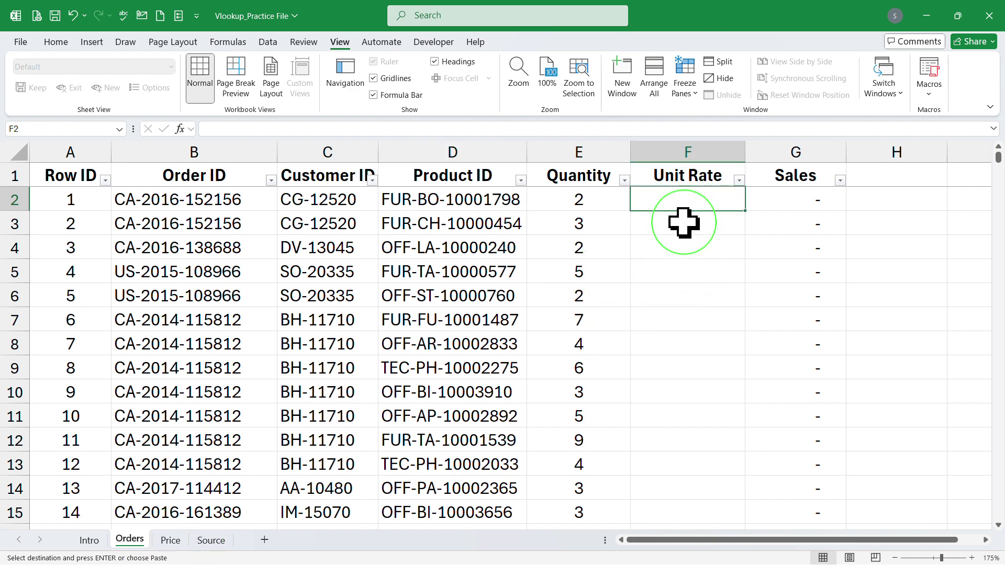
key("ctrl+v")
left_click(696, 284)
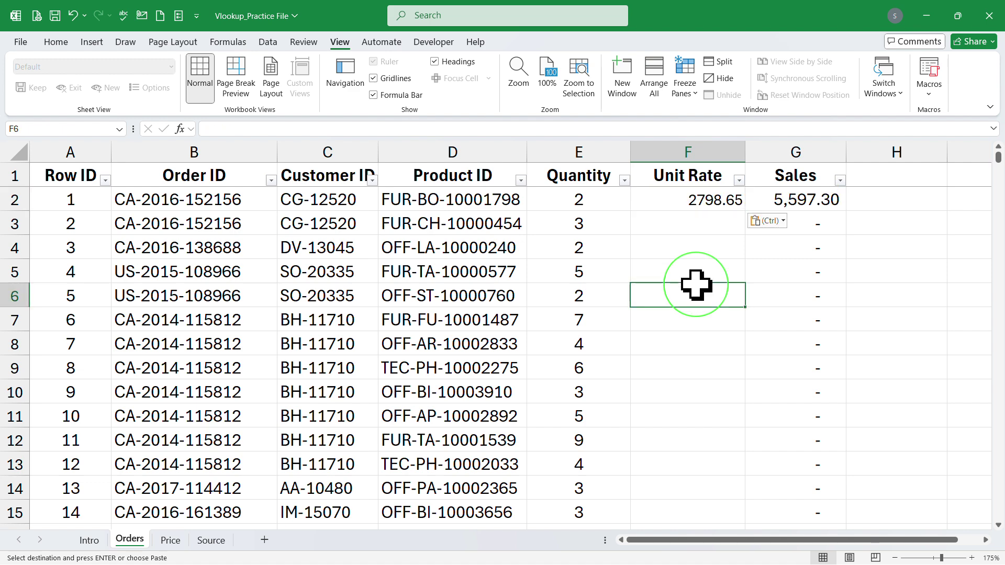
left_click(691, 232)
key("Escape")
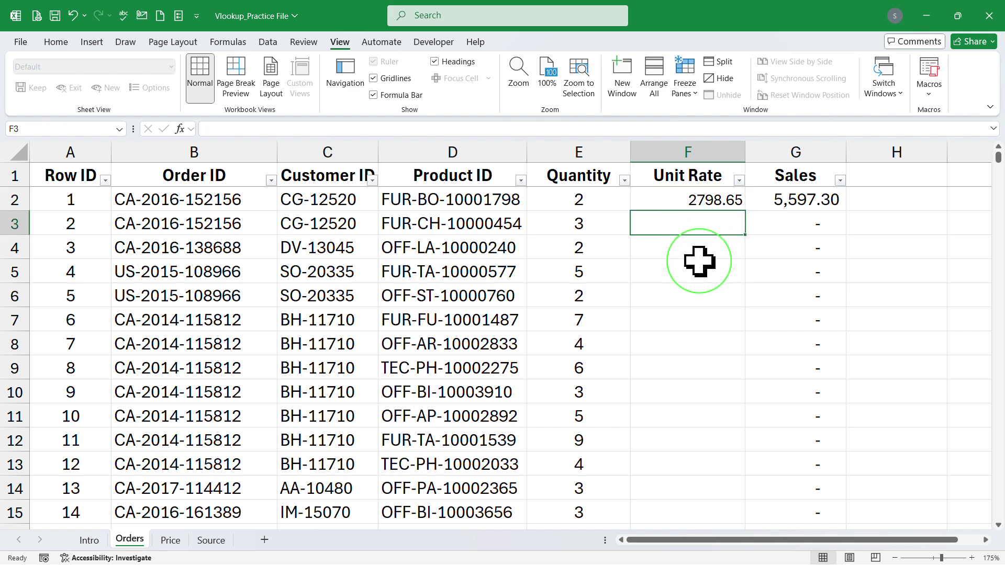
left_click(679, 203)
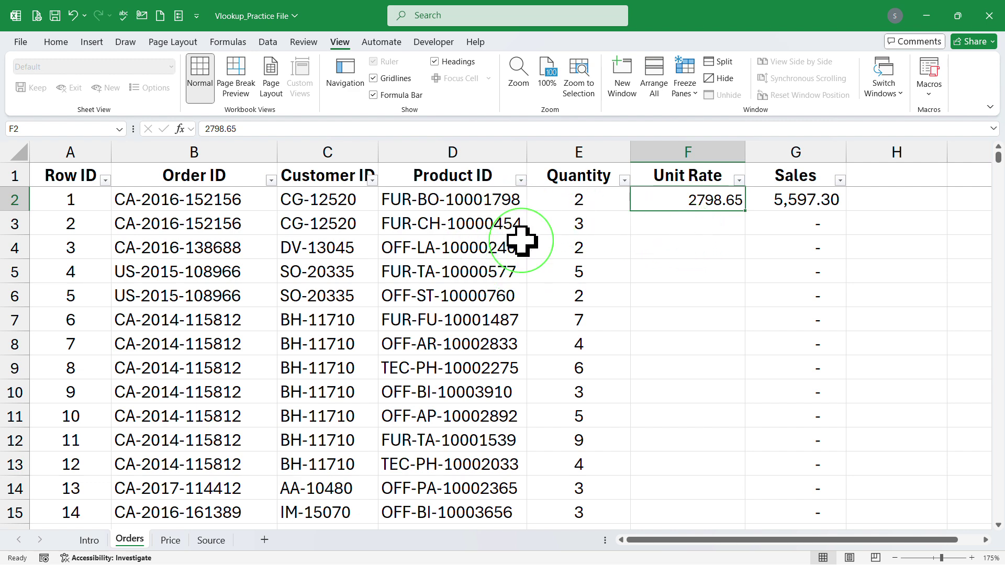
- Check how far the Product ID column of the Orders sheet extends and clear the pasted unit rate from cell F2
left_click(460, 293)
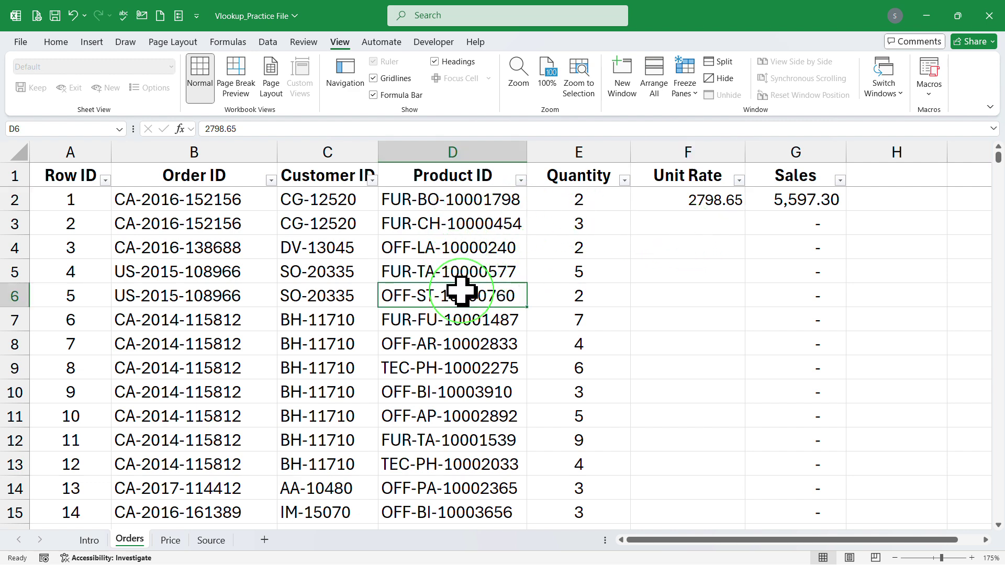
key("ctrl+Down")
key("Down")
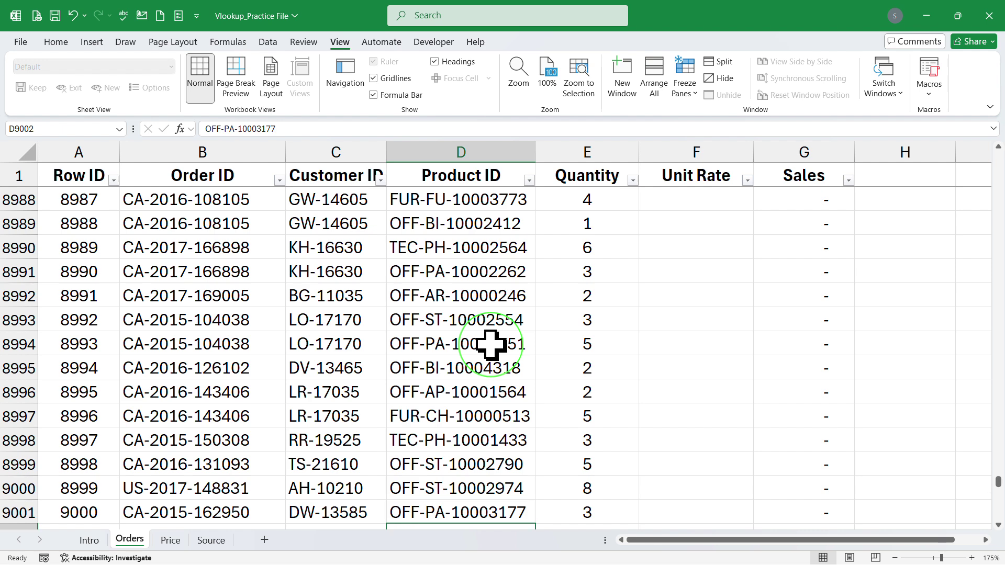
key("ctrl+Up")
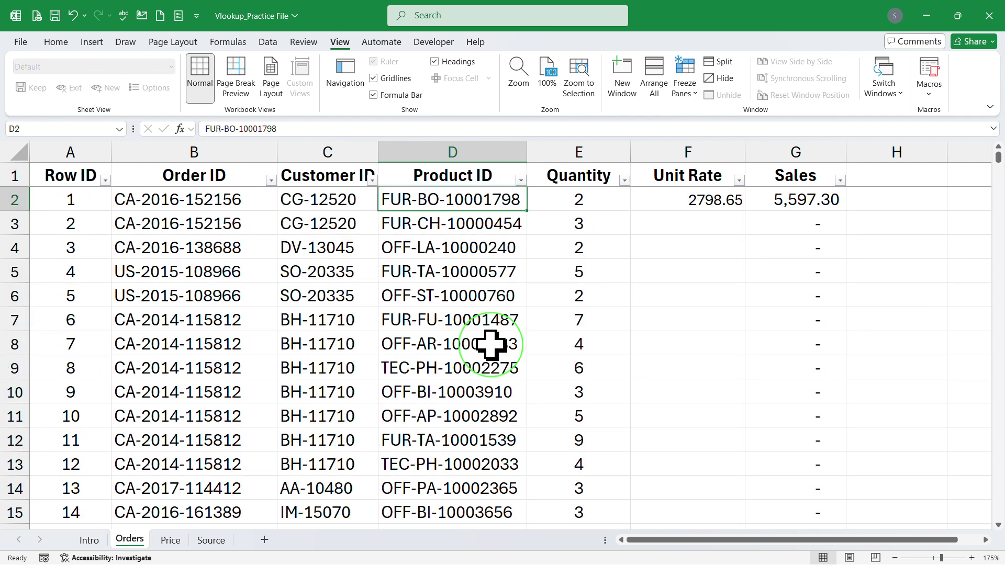
key("Right")
key("Right")
key("Right")
key("Left")
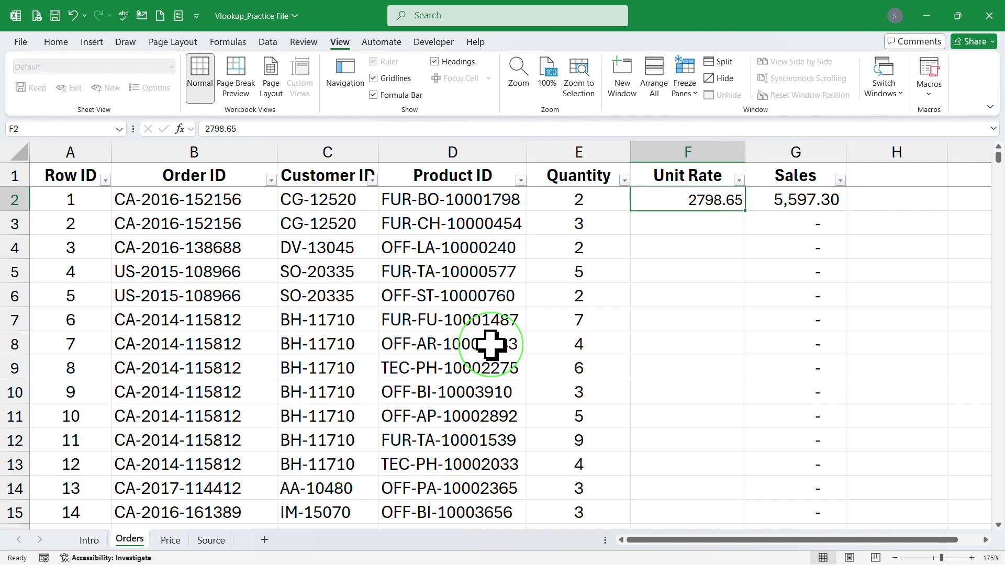
key("Delete")
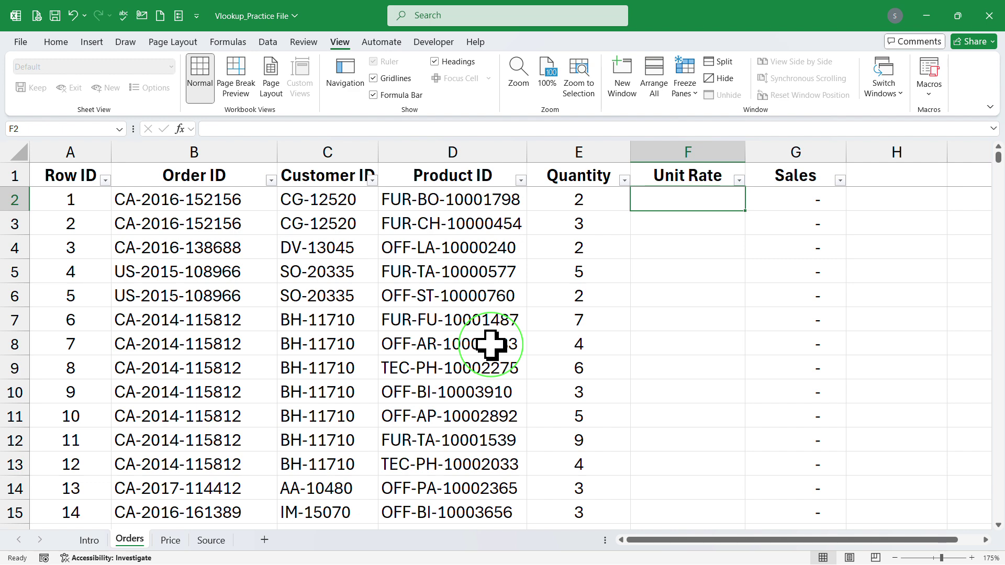
- Start a VLOOKUP formula in cell F2 with product ID cell D2 as the lookup value
type("=")
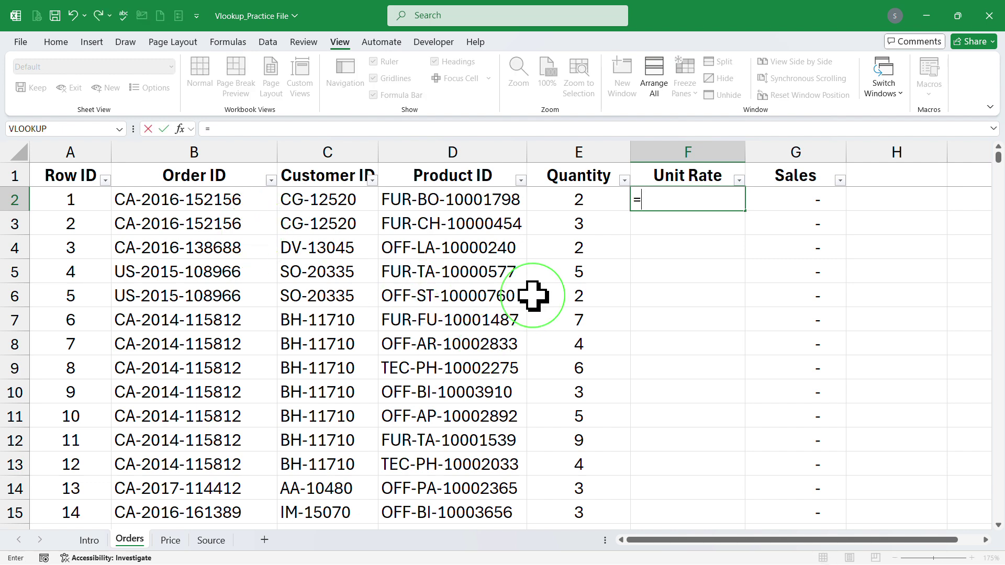
type("vl")
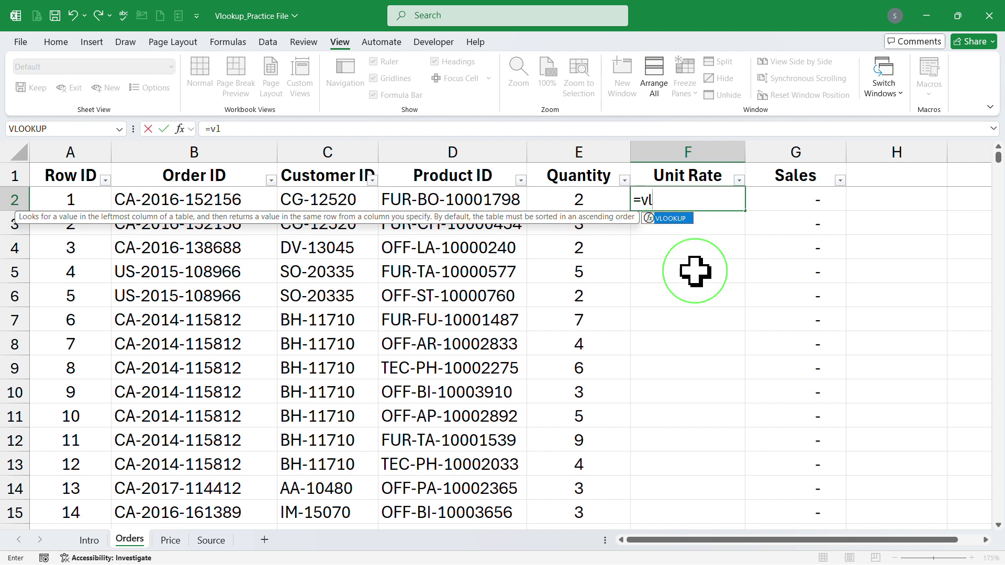
key("Tab")
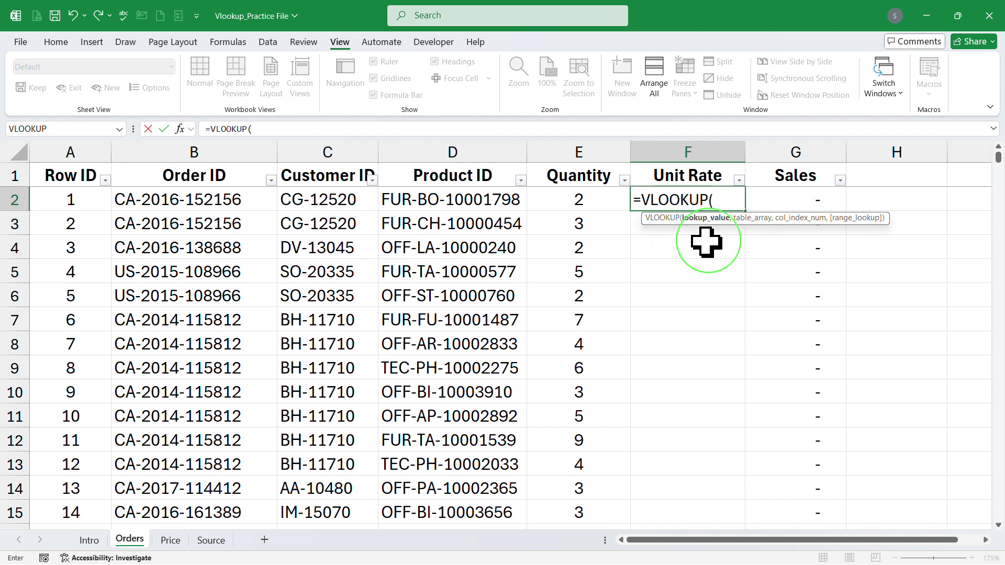
left_click(476, 197)
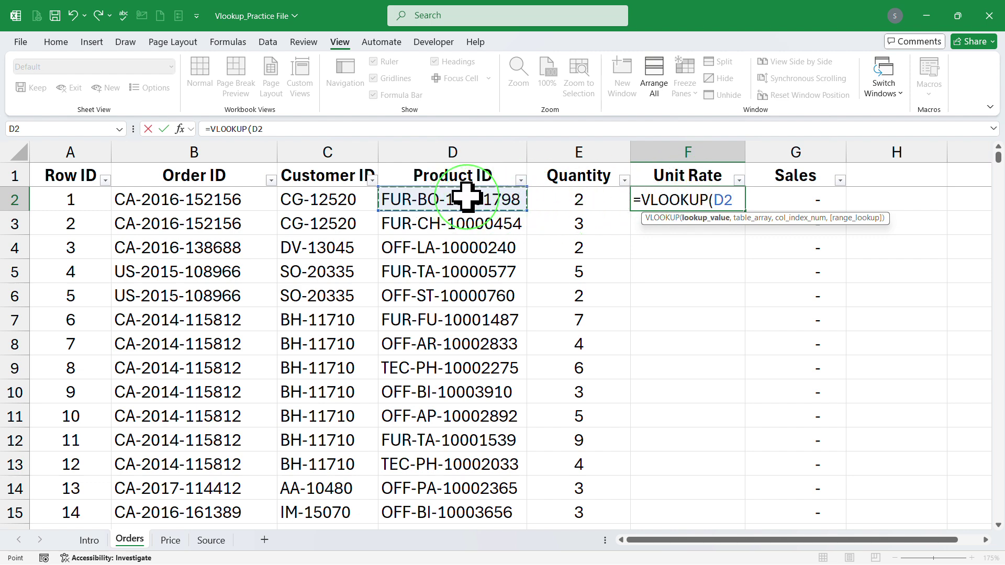
type(",")
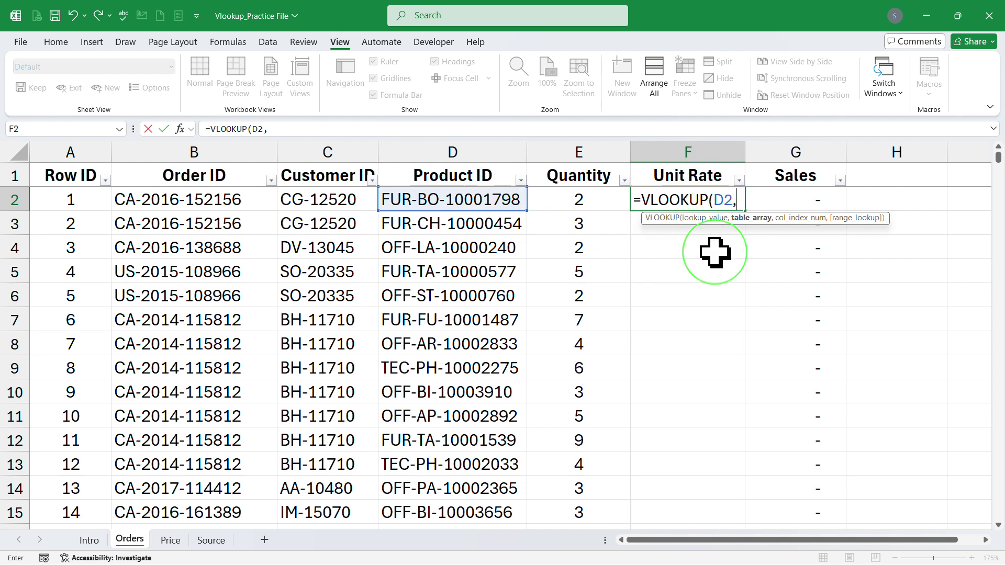
- Set the formula's table array to the Product ID and Unit Rate columns of the Price sheet, range B1:C9001
left_click(170, 540)
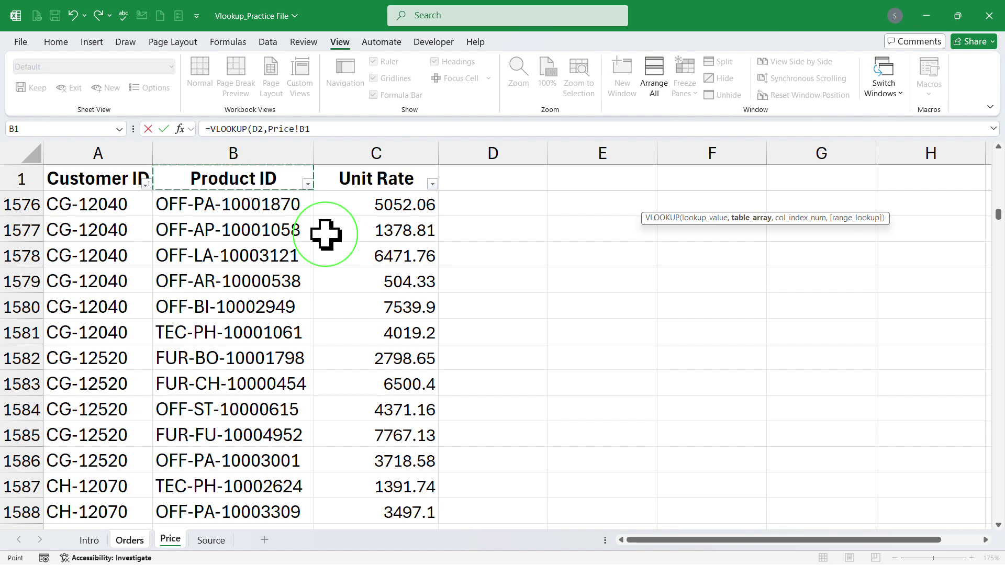
key("shift+Right")
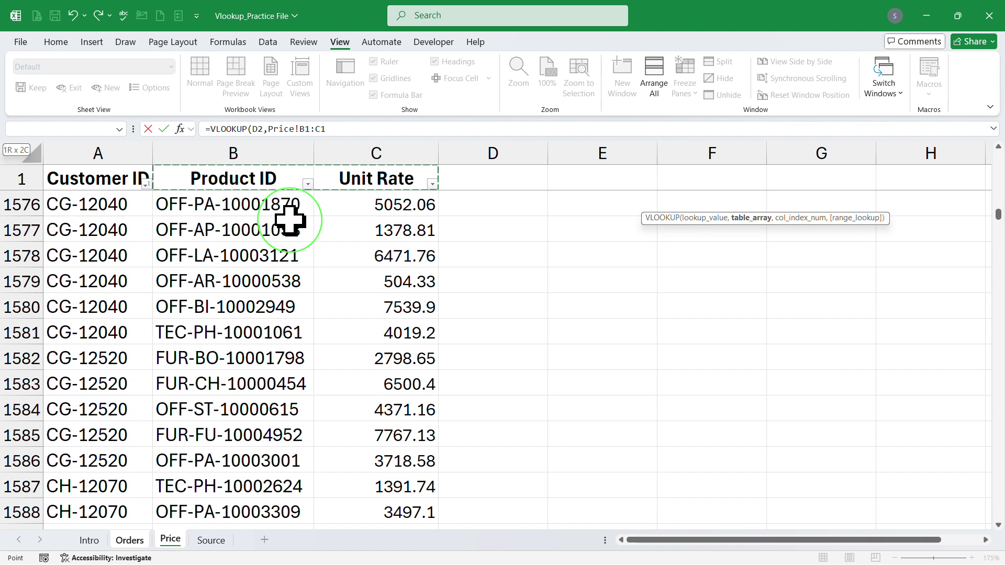
key("ctrl+shift+Down")
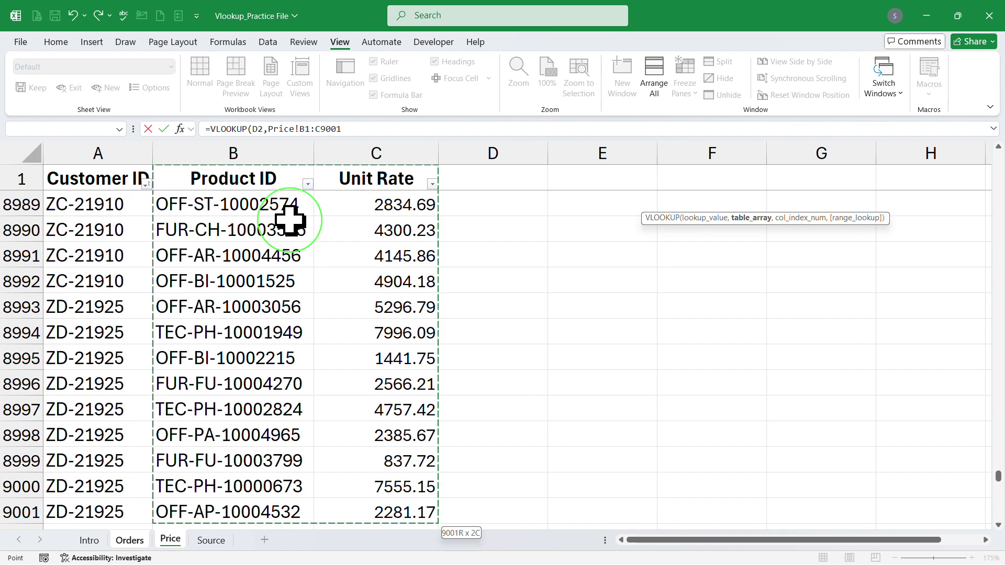
scroll(317, 342, "down", 1)
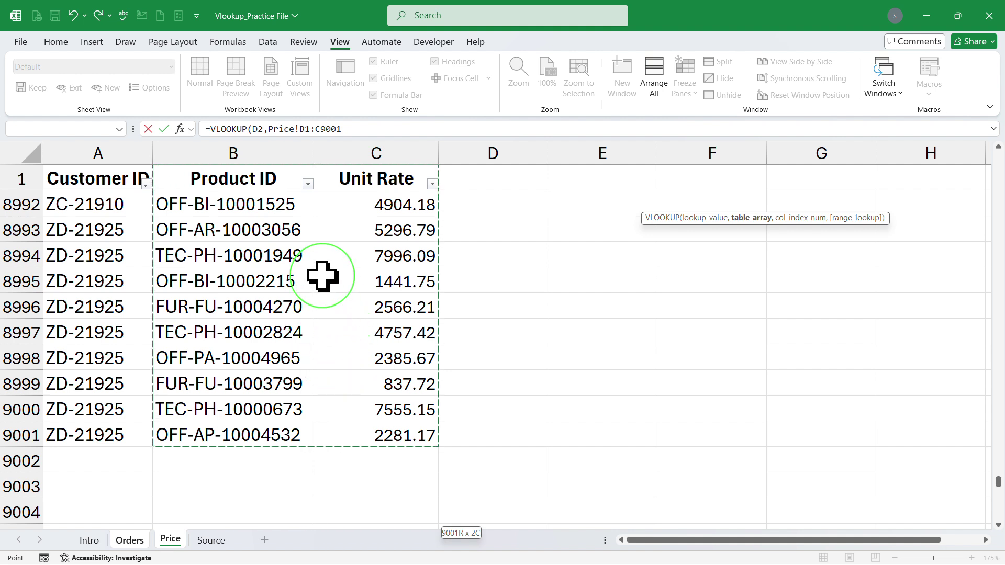
- Complete the VLOOKUP formula with column index 2 and 0 for an exact match, and enter it
type(",2")
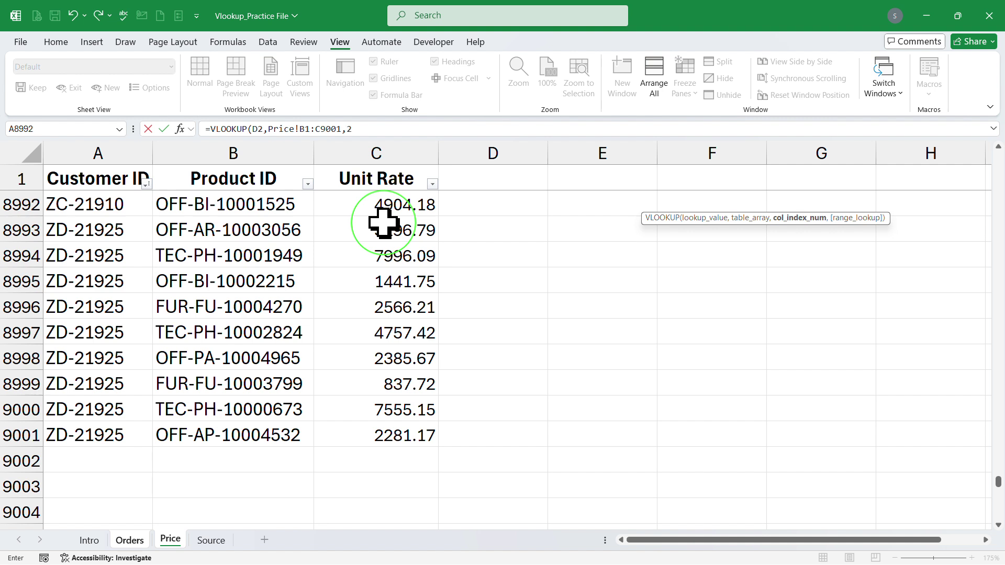
type(",")
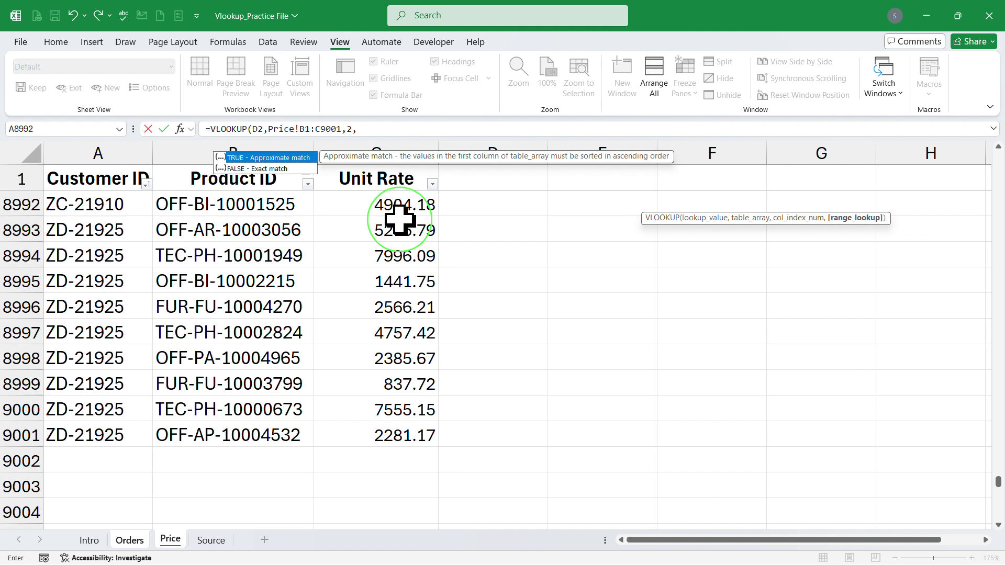
type("0")
key("Return")
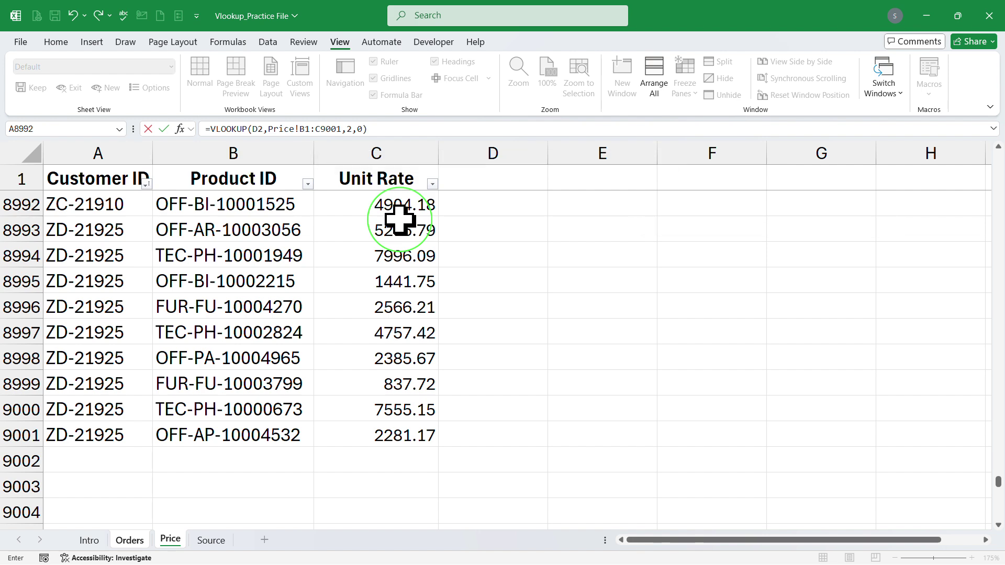
- Enter the VLOOKUP formula in cell F2 and fill it down the whole Unit Rate column of the Orders sheet
key("Return")
key("Up")
key("Up")
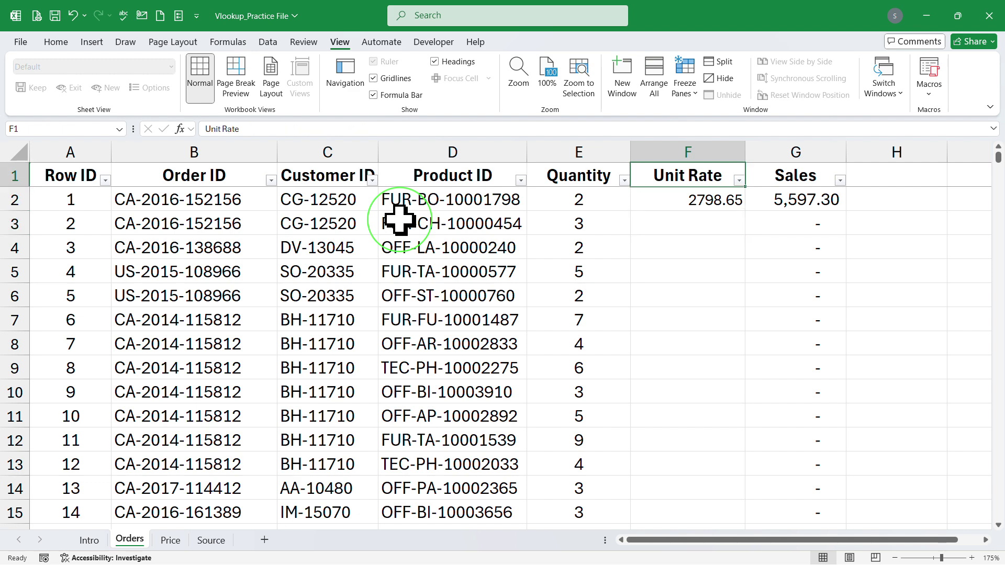
key("Down")
key("Up")
key("Down")
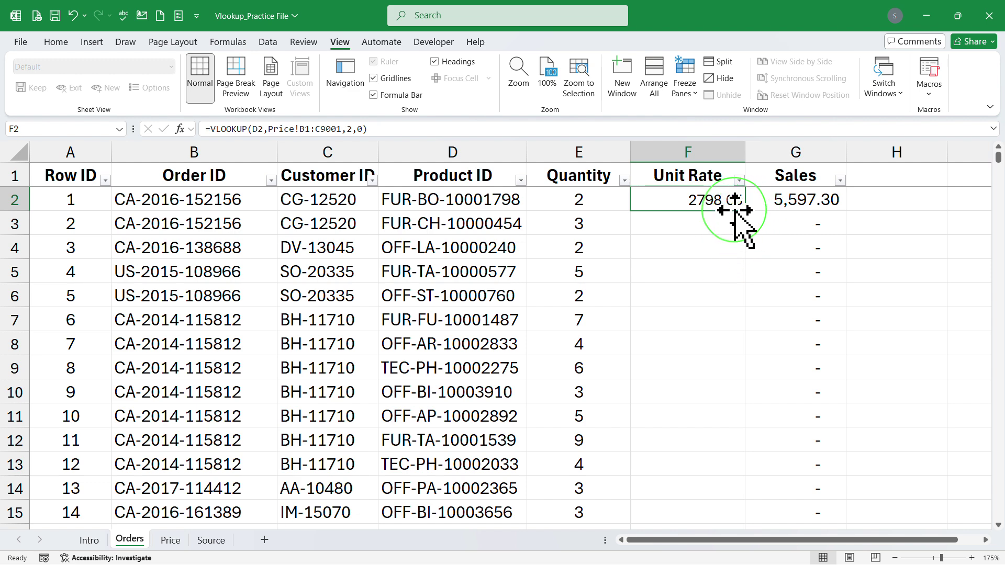
double_click(746, 212)
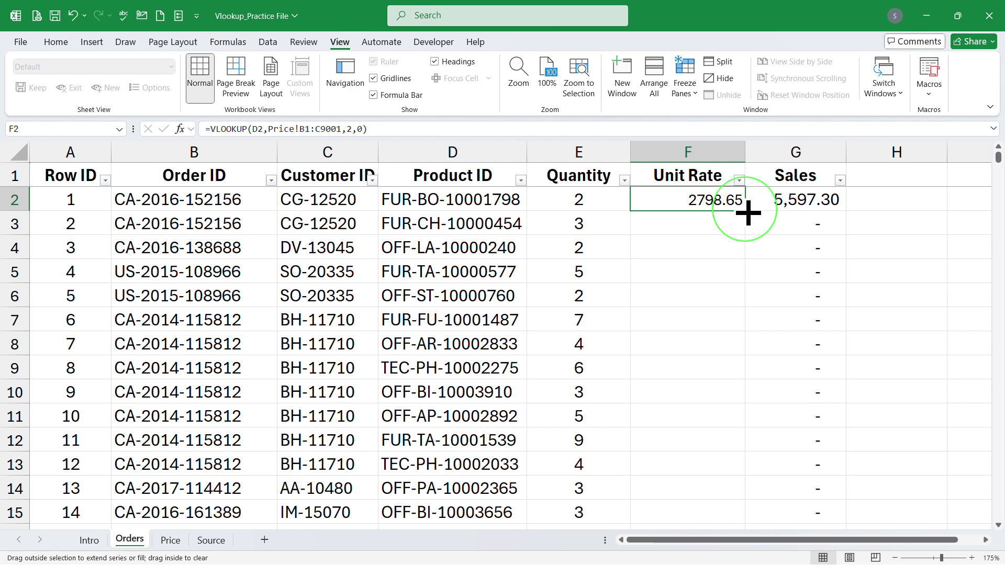
- Inspect the filled formula in cell F3 and the formulas in the last rows of the Unit Rate column
left_click(706, 225)
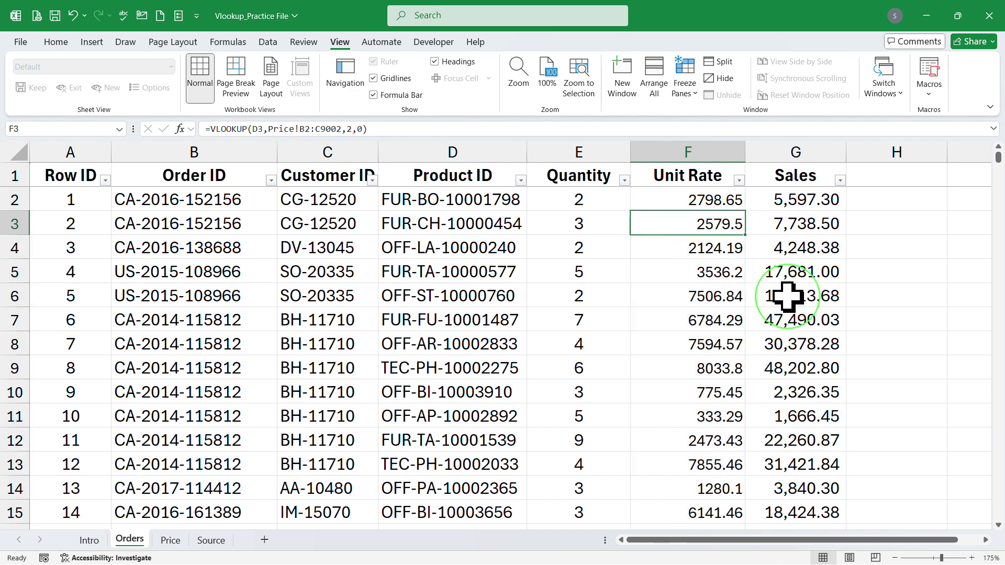
key("ctrl+Down")
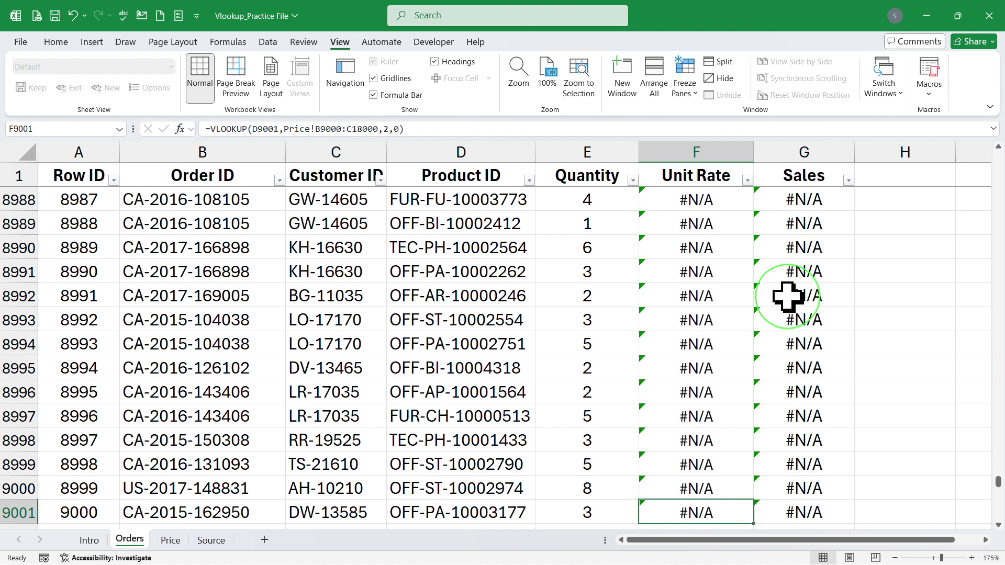
key("Down")
key("Up")
key("Up")
key("Up")
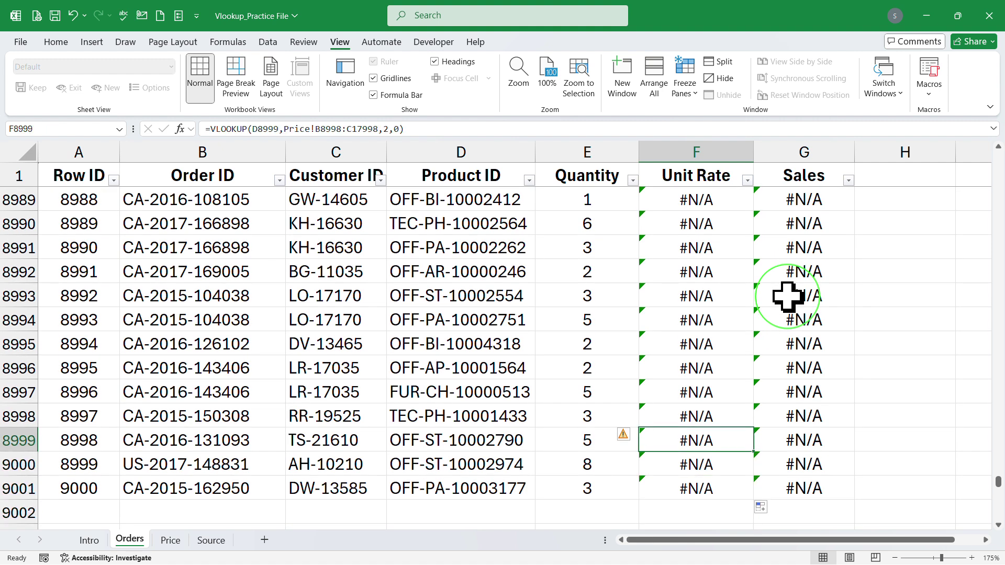
- Examine the Unit Rate and Sales results upward from the end of the Orders sheet for lookup errors
scroll(701, 341, "up", 6)
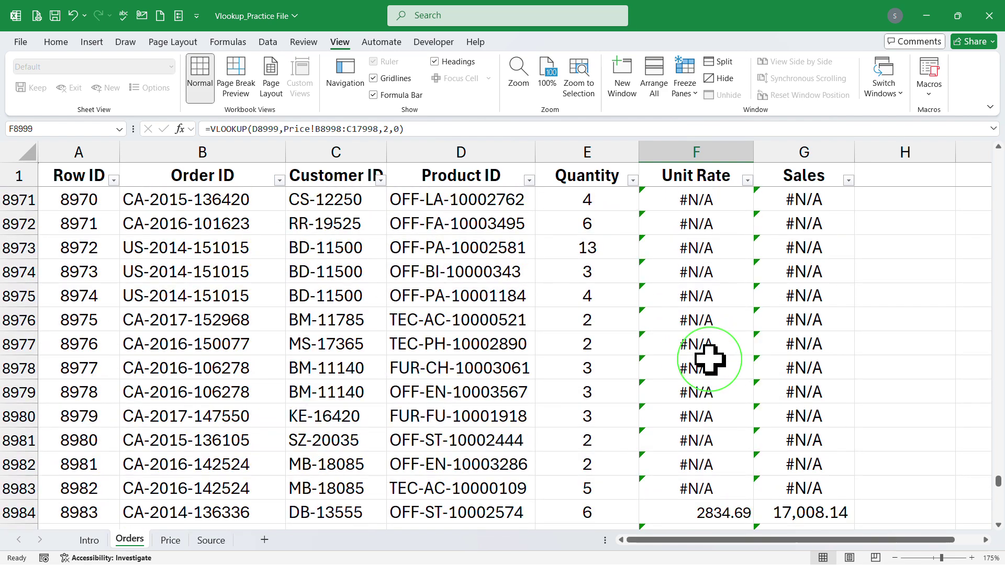
scroll(709, 359, "down", 4)
scroll(709, 358, "up", 8)
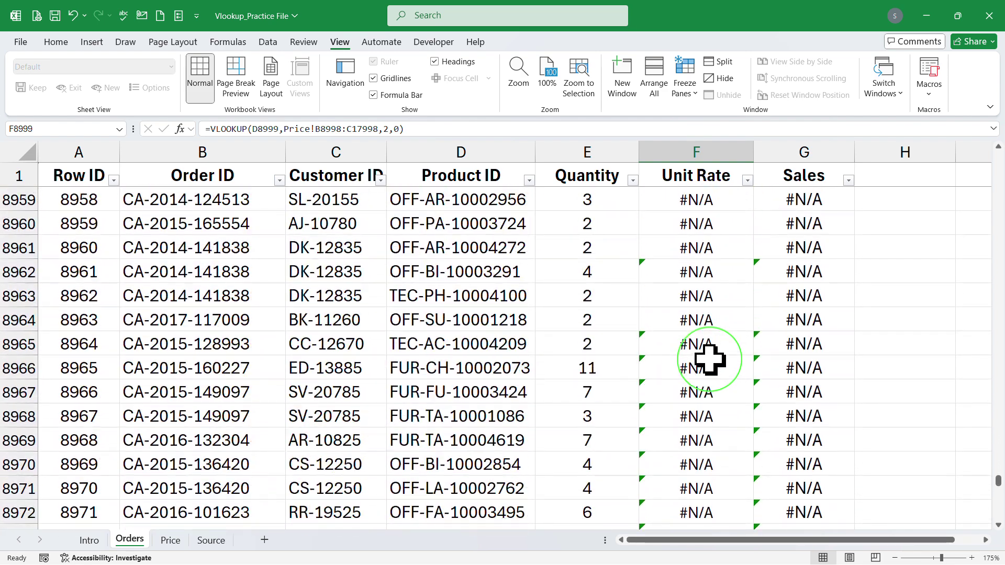
scroll(709, 359, "up", 12)
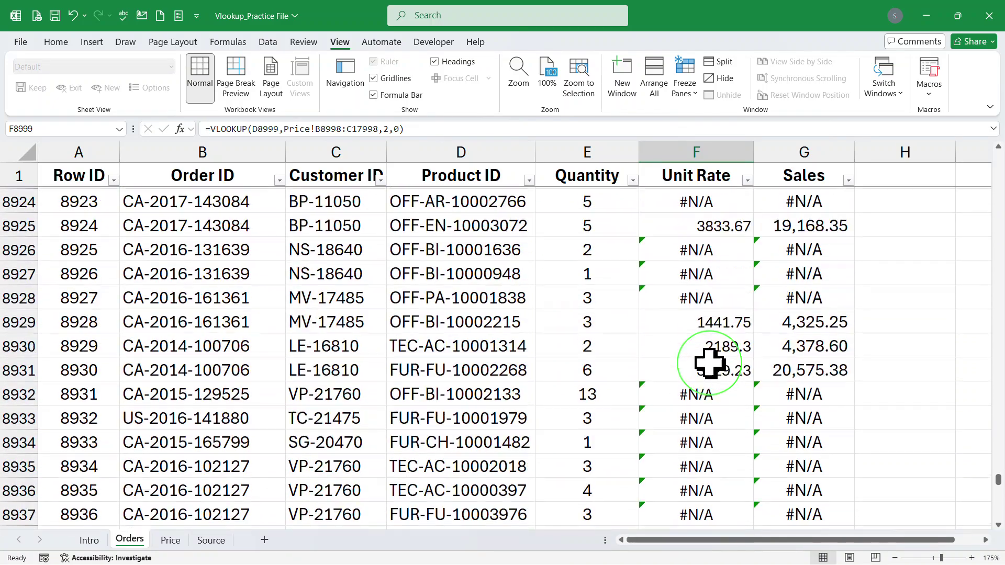
scroll(709, 363, "up", 6)
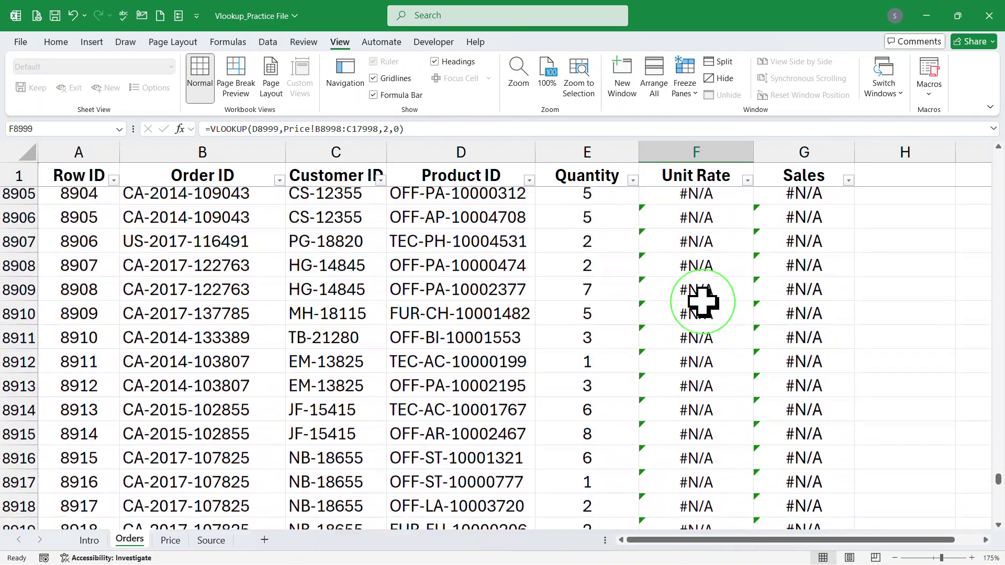
scroll(703, 301, "up", 6)
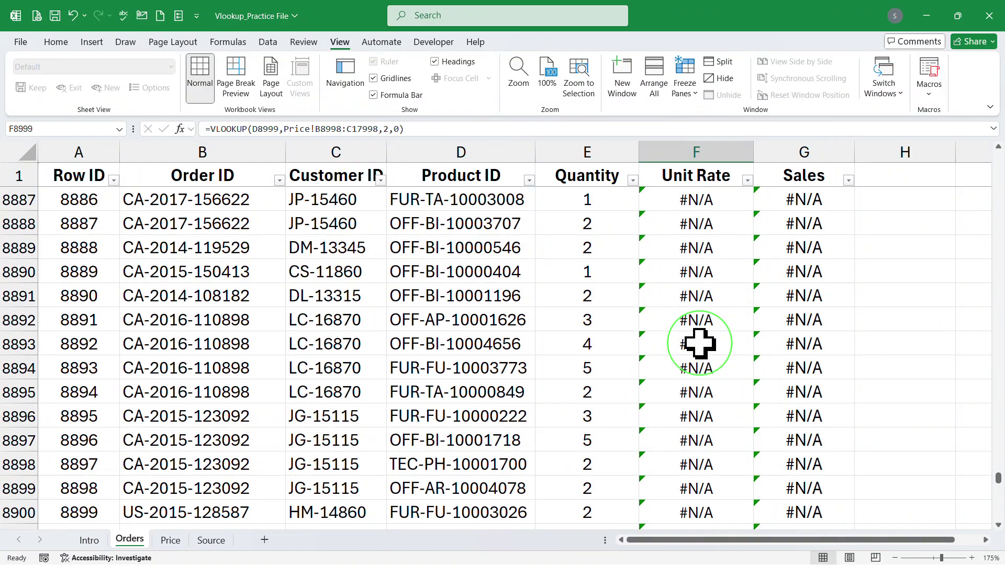
scroll(700, 344, "up", 10)
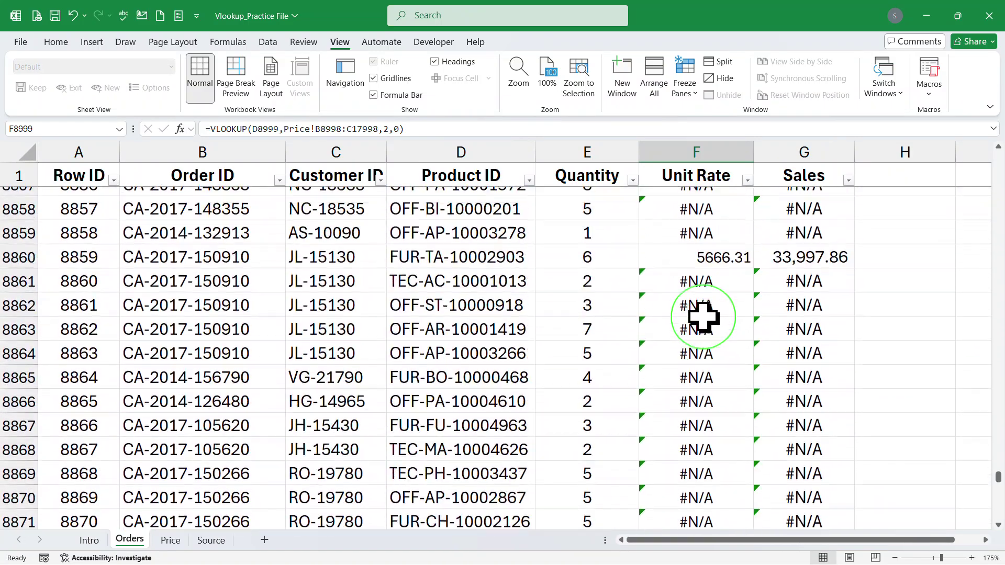
scroll(703, 316, "up", 9)
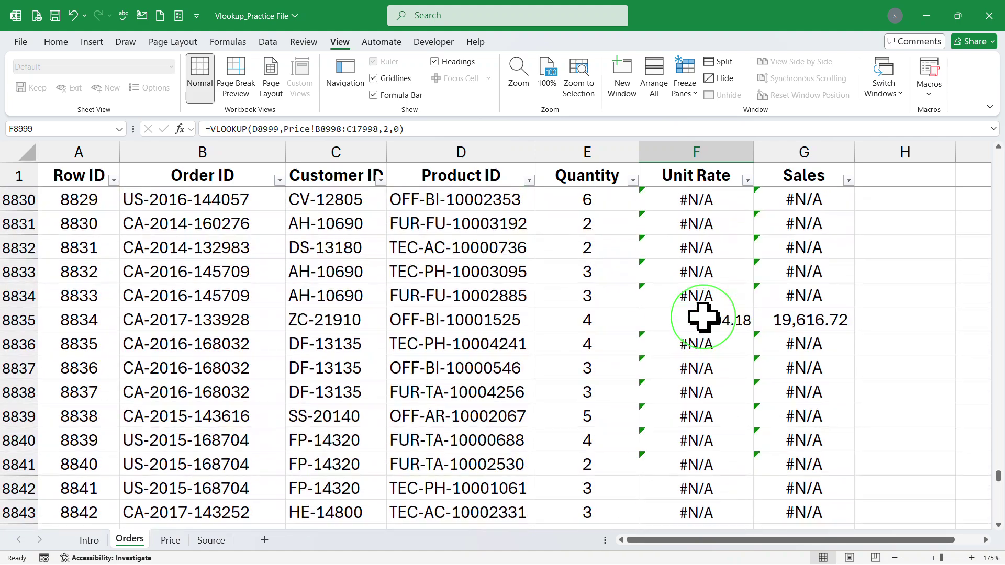
scroll(702, 303, "up", 7)
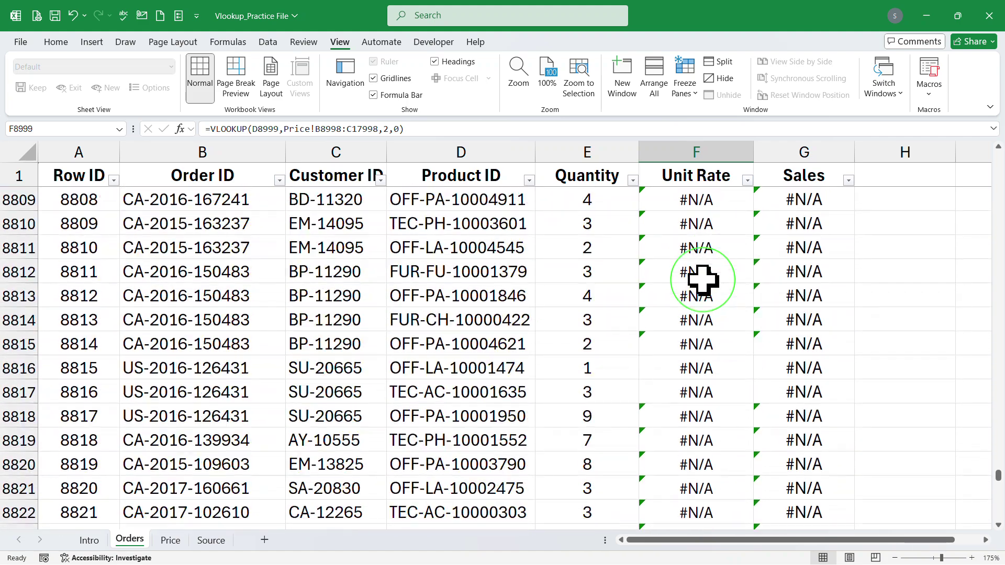
left_click(702, 279)
scroll(708, 352, "down", 1)
scroll(708, 352, "up", 3)
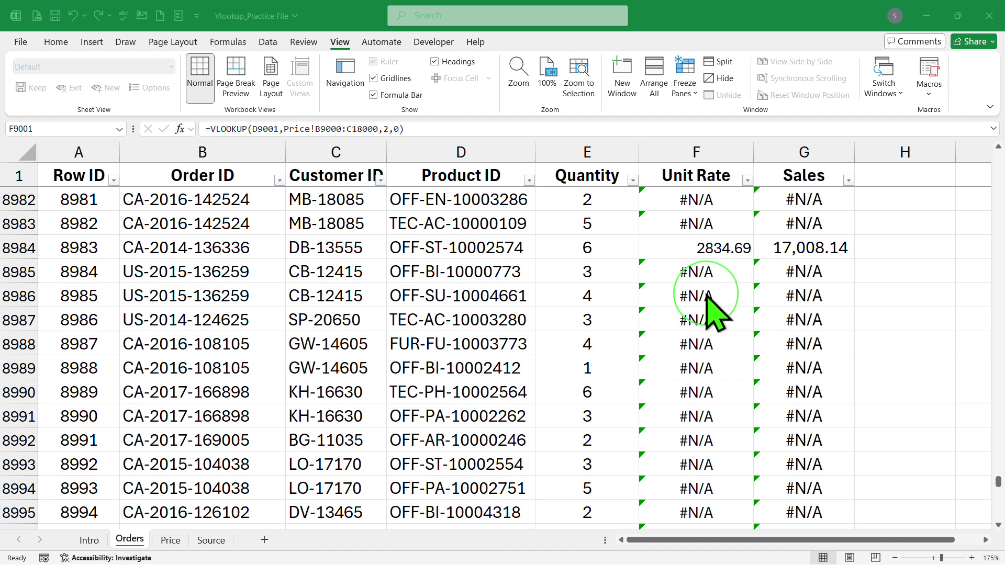
left_click(706, 301)
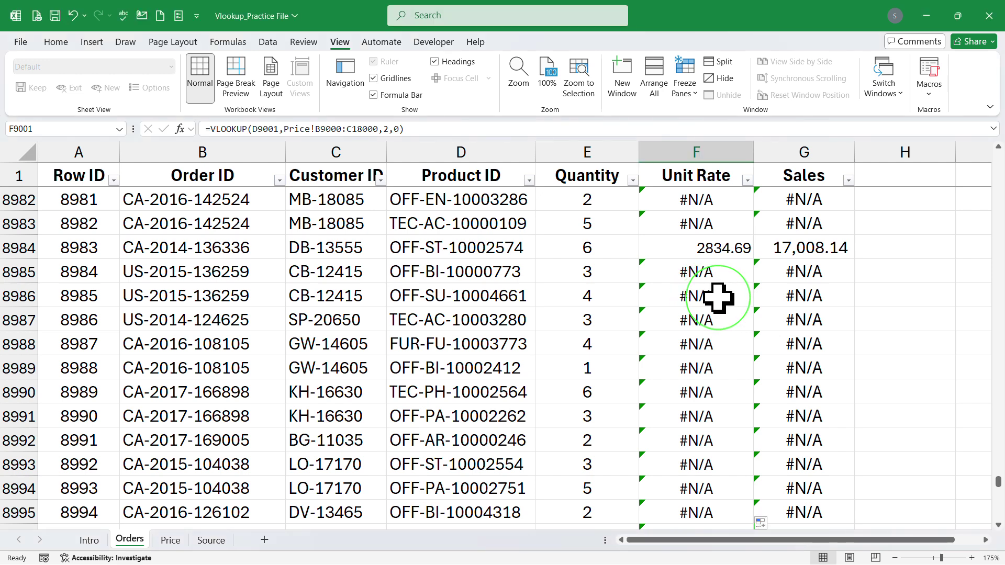
- Go back to the start of the Unit Rate column and compare the table array references in cells F2 and F3
key("ctrl+Up")
key("Down")
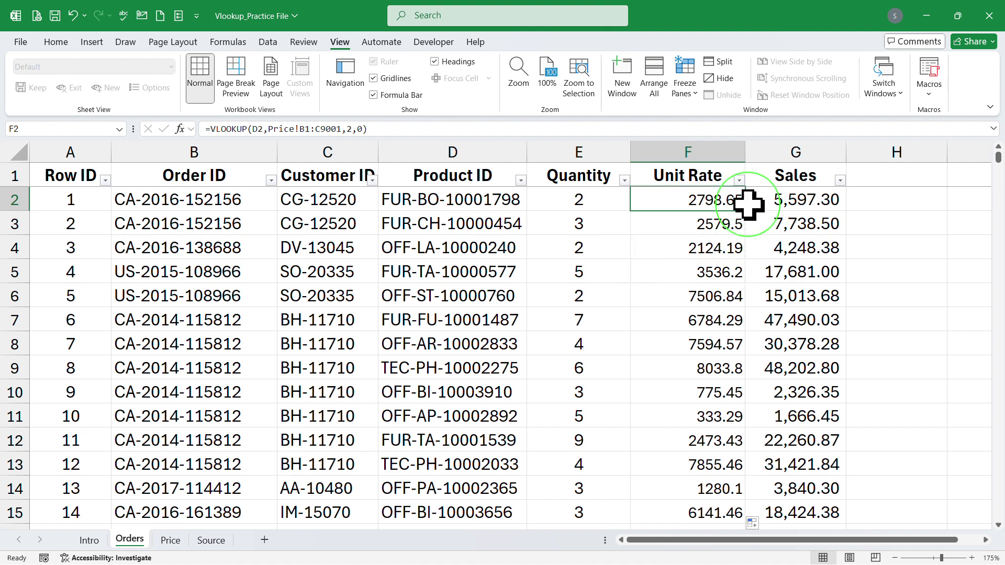
left_click(681, 225)
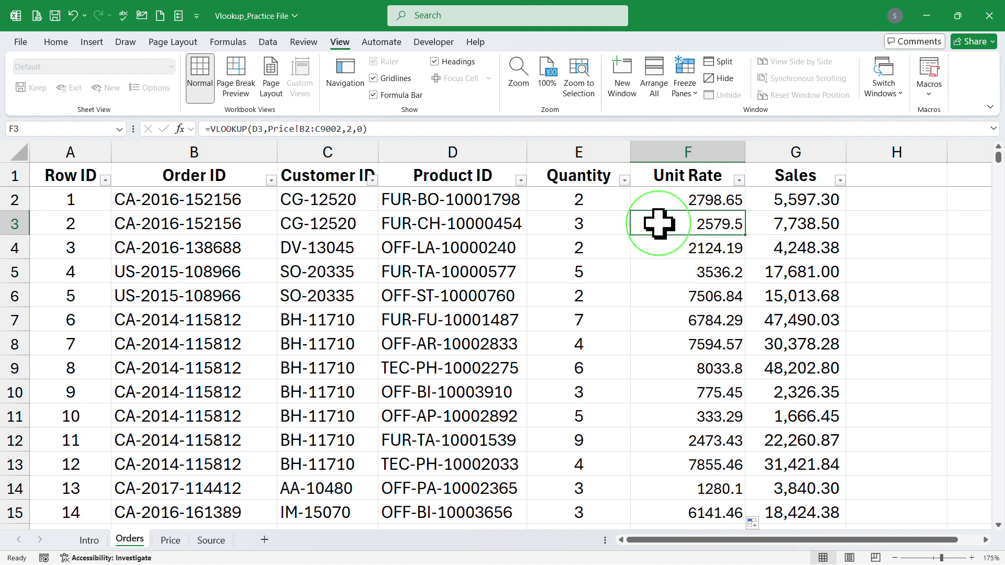
left_click(687, 199)
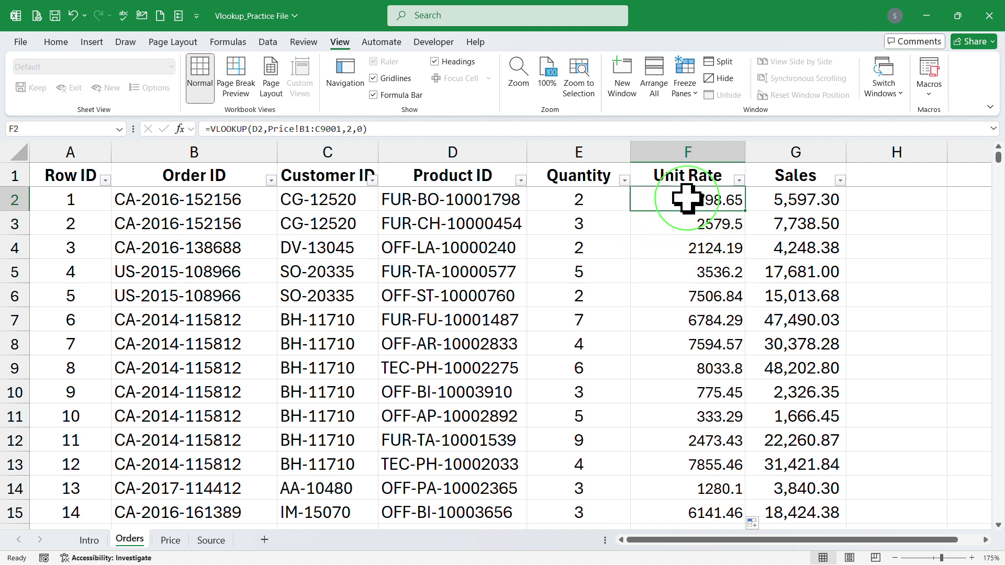
- Inspect the first rows of the Price sheet's Customer ID and Product ID columns, and return to the Orders sheet
left_click(169, 544)
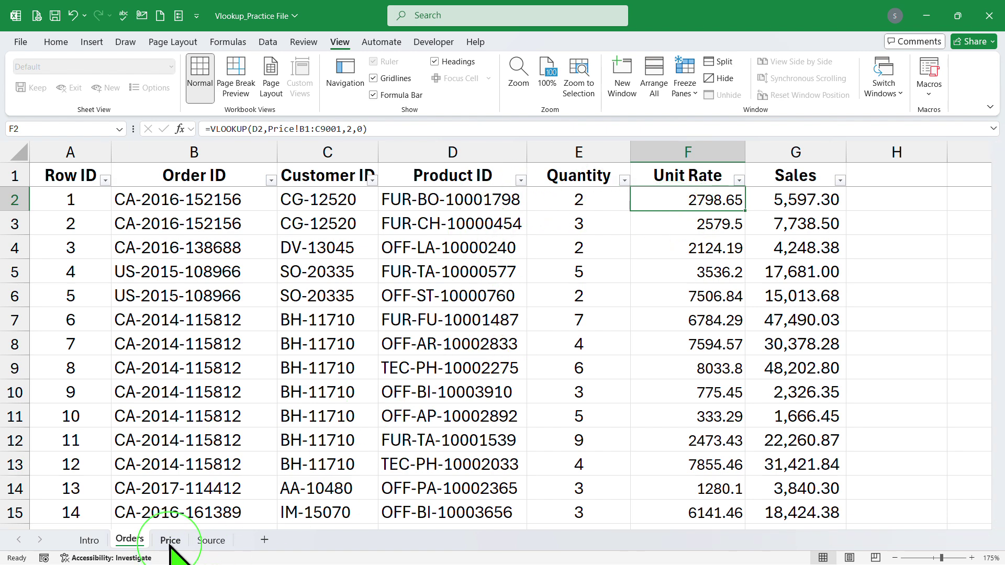
left_click(236, 285)
left_click(120, 180)
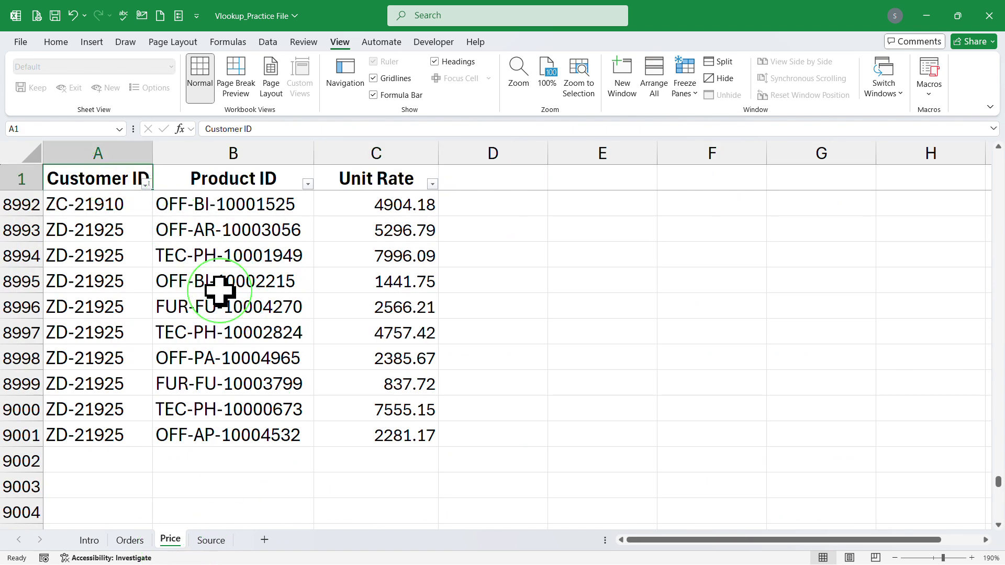
key("ctrl+Home")
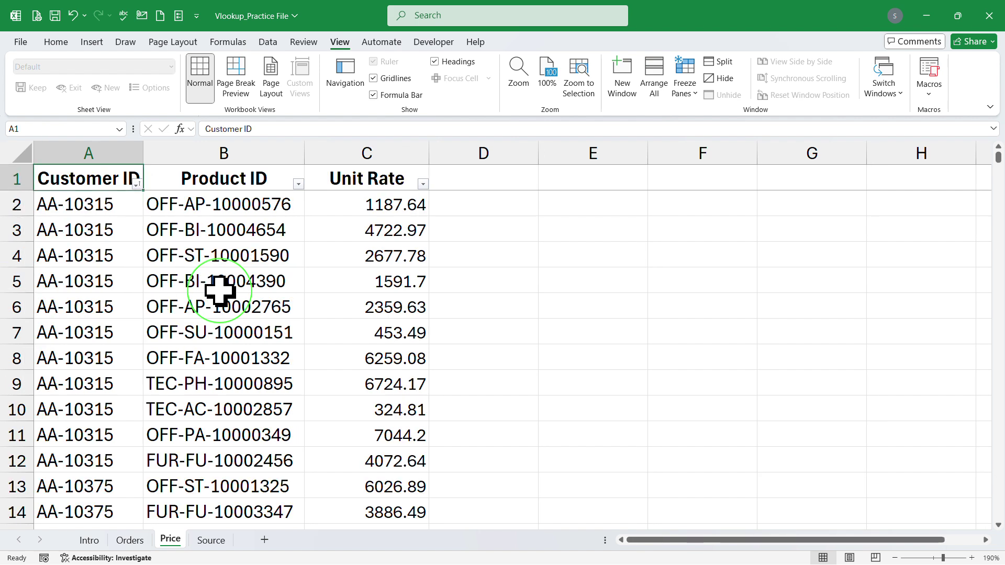
key("Down")
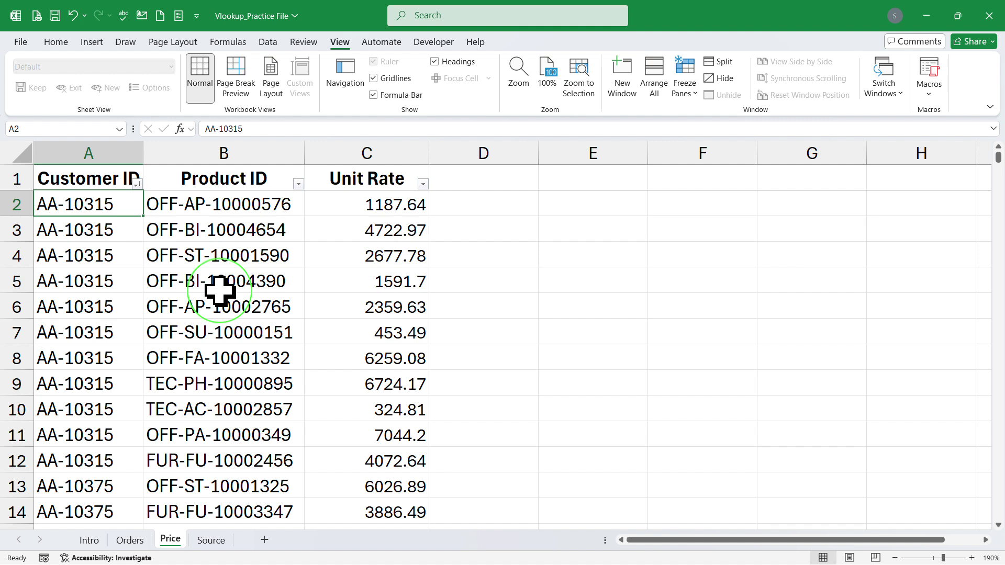
key("Right")
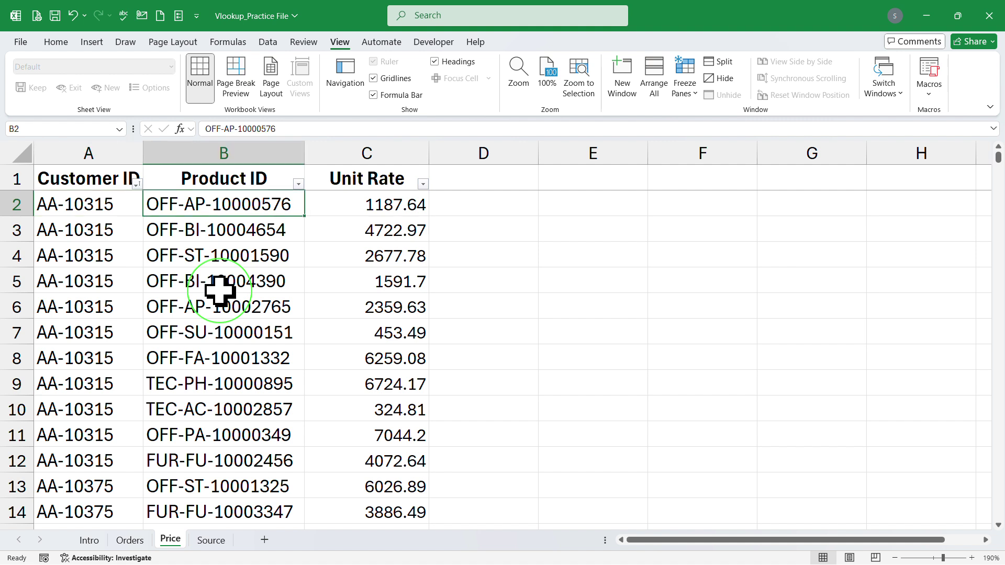
key("Down")
left_click(131, 541)
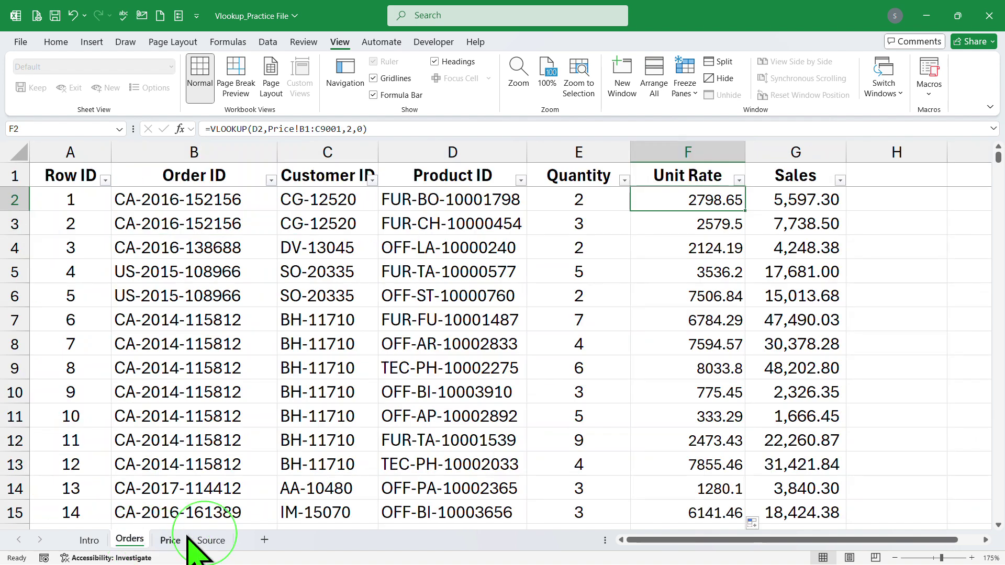
- Compare the table array references in the VLOOKUP formulas of cells F2 through F7 to see how they change per row
left_click(678, 226)
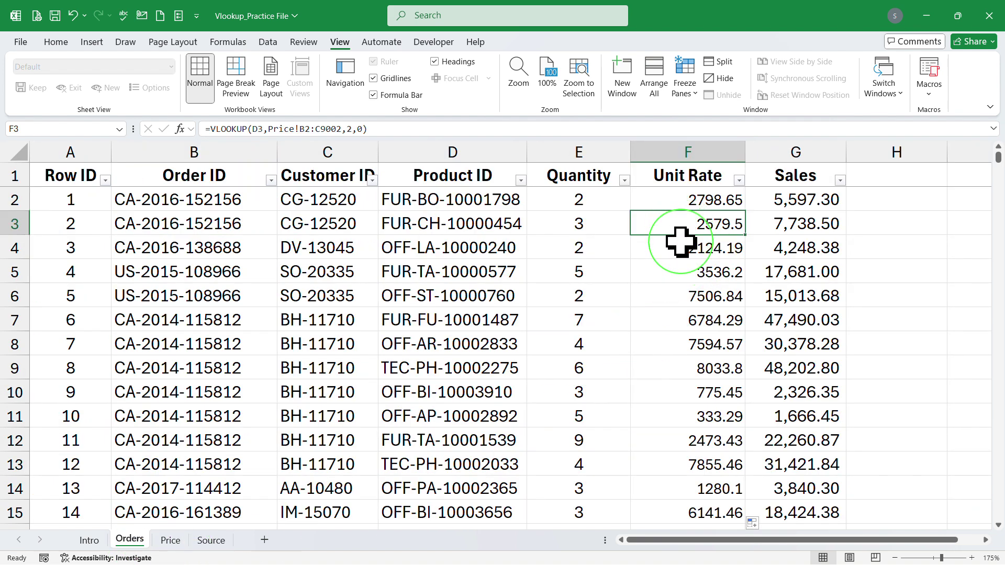
left_click(676, 247)
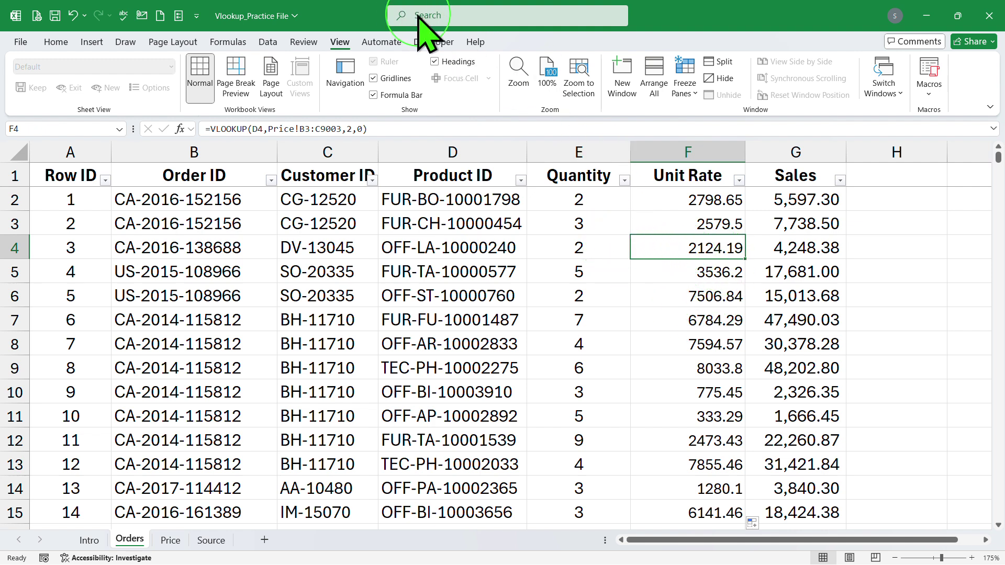
key("alt+Tab")
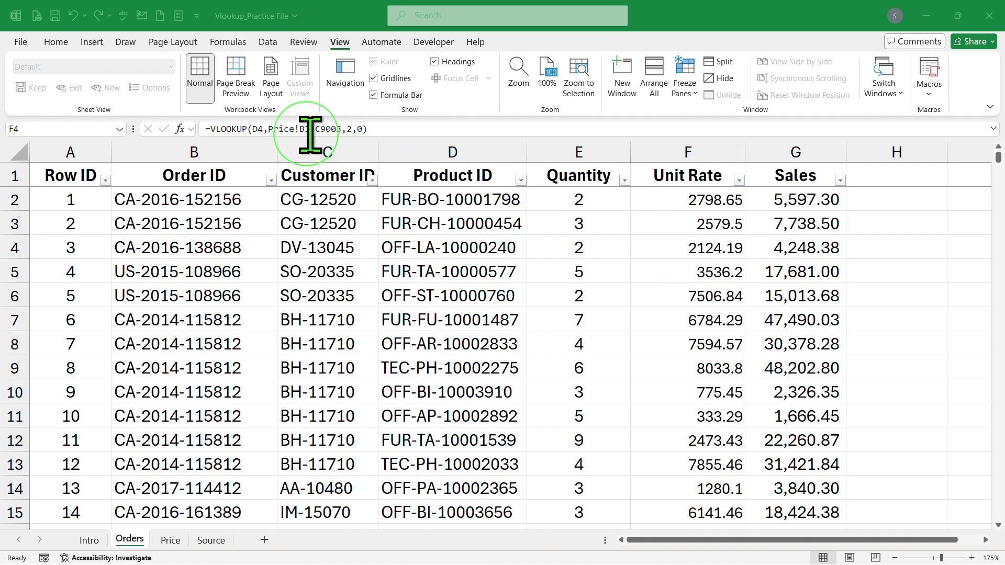
left_click(707, 205)
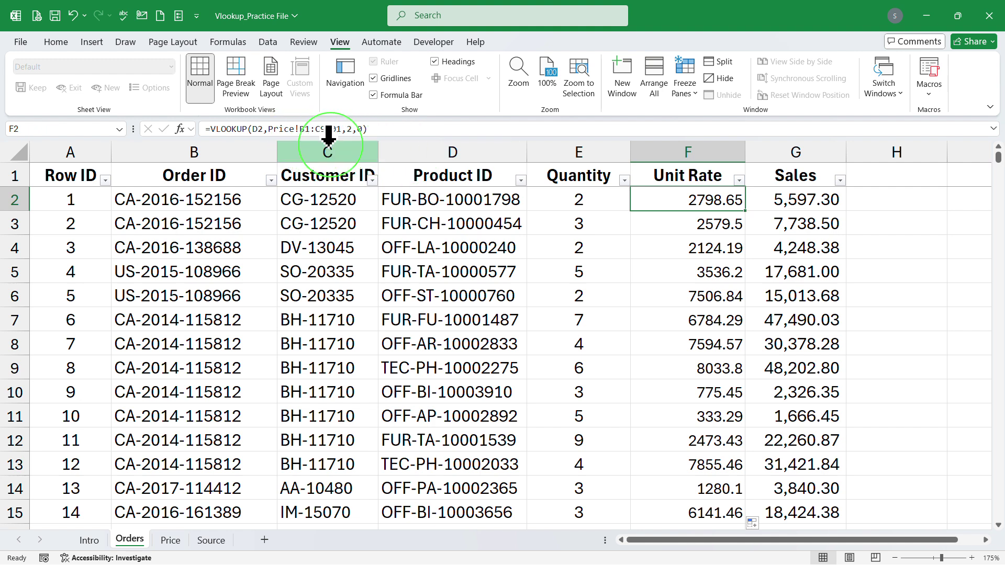
left_click(695, 225)
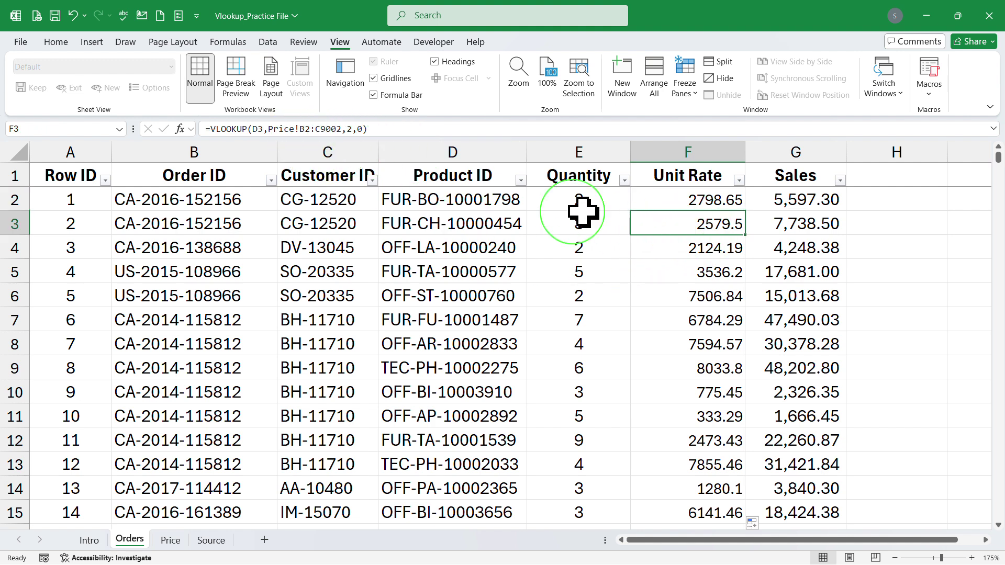
left_click(692, 254)
left_click(691, 273)
left_click(693, 299)
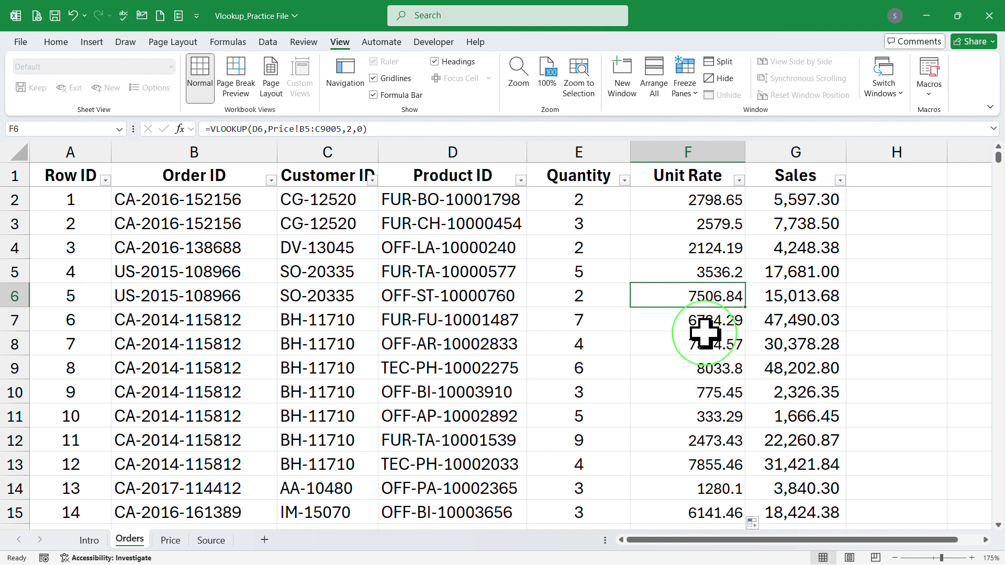
left_click(692, 324)
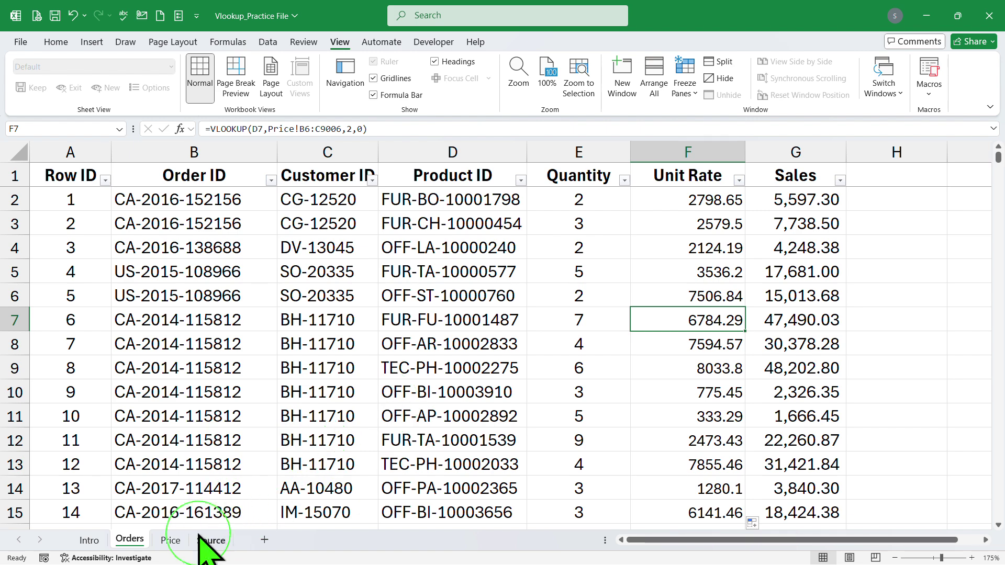
- On the Price sheet, select range B6:C13 to view the rows where the table array of the formula in F7 starts
left_click(178, 541)
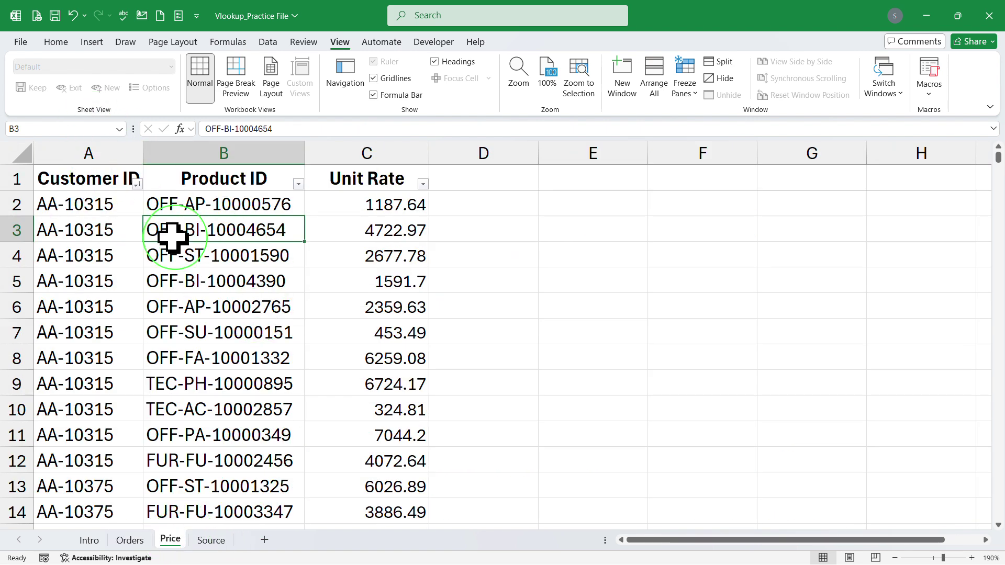
scroll(220, 335, "down", 2)
scroll(220, 335, "up", 2)
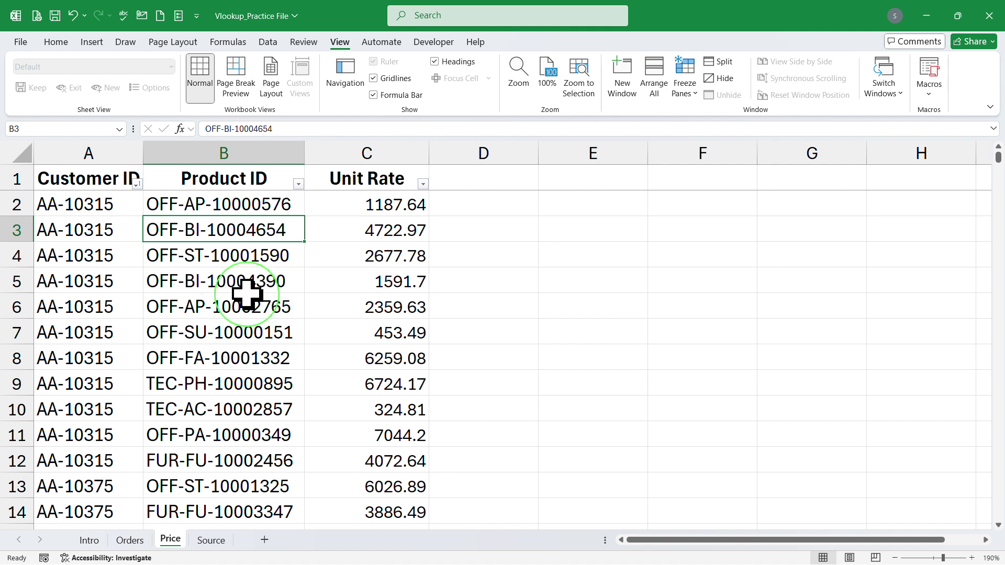
left_click_drag(247, 308, 385, 475)
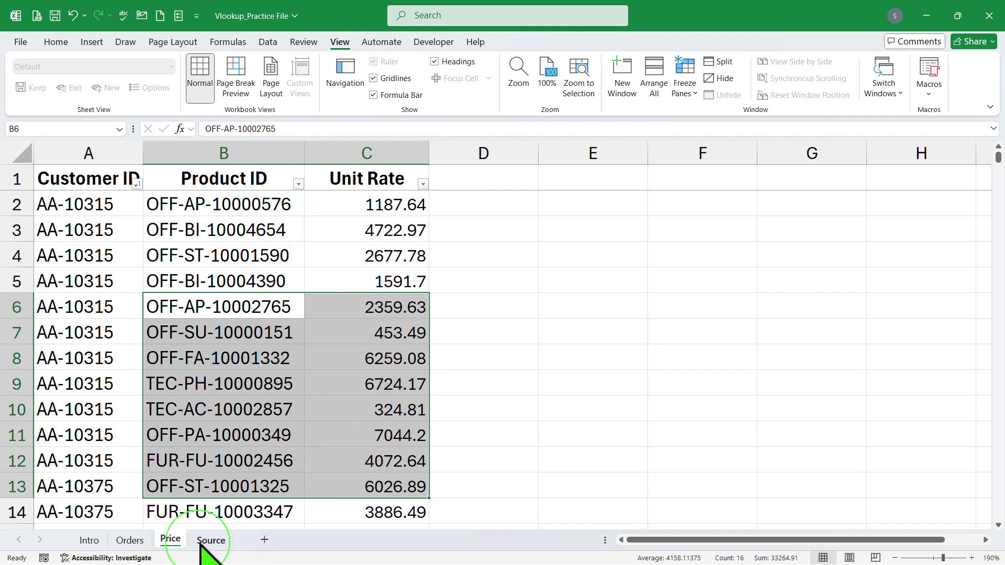
- Return to the Orders sheet, examine the VLOOKUP formula in the last Unit Rate row, and go back to F2
left_click(144, 547)
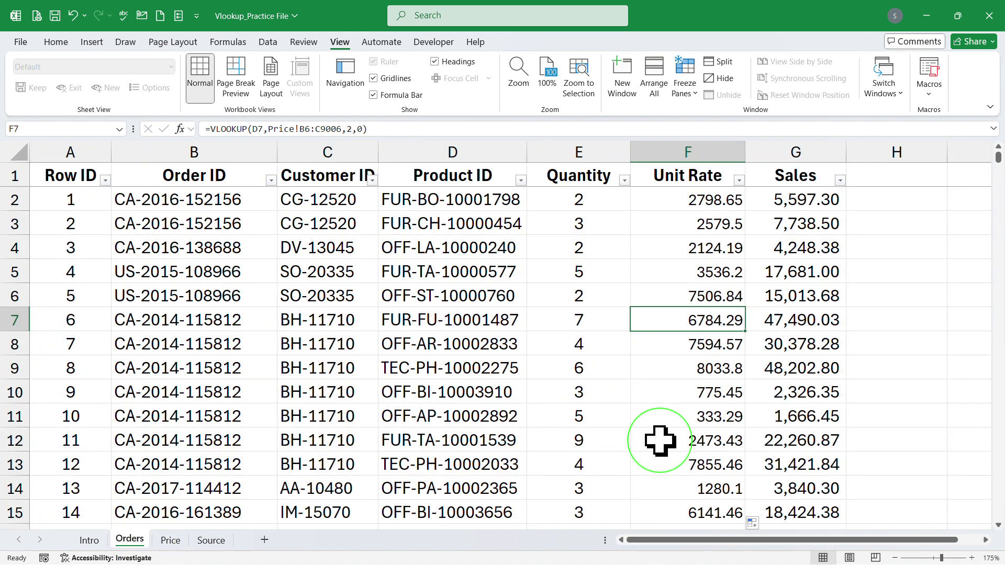
key("ctrl+Down")
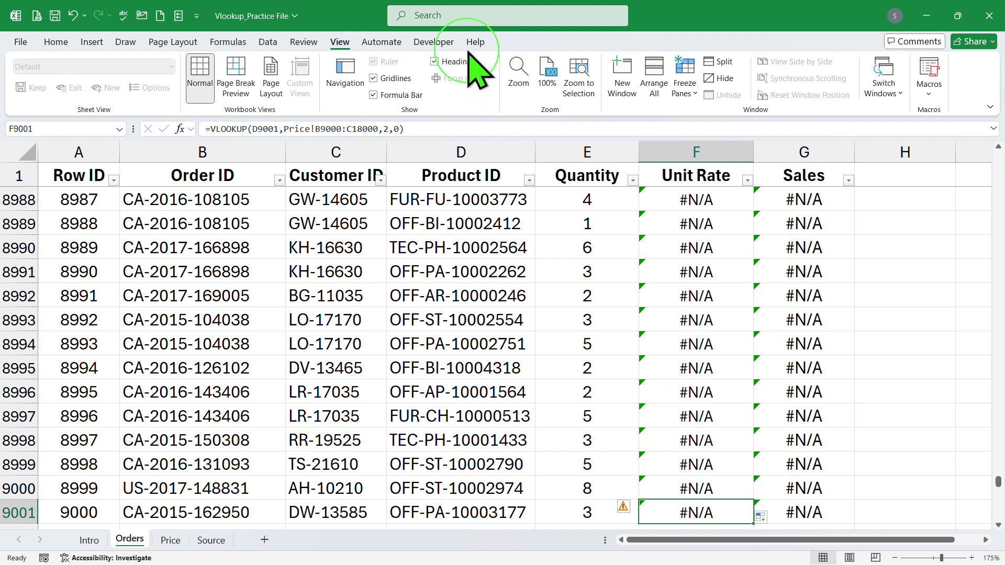
key("ctrl+Up")
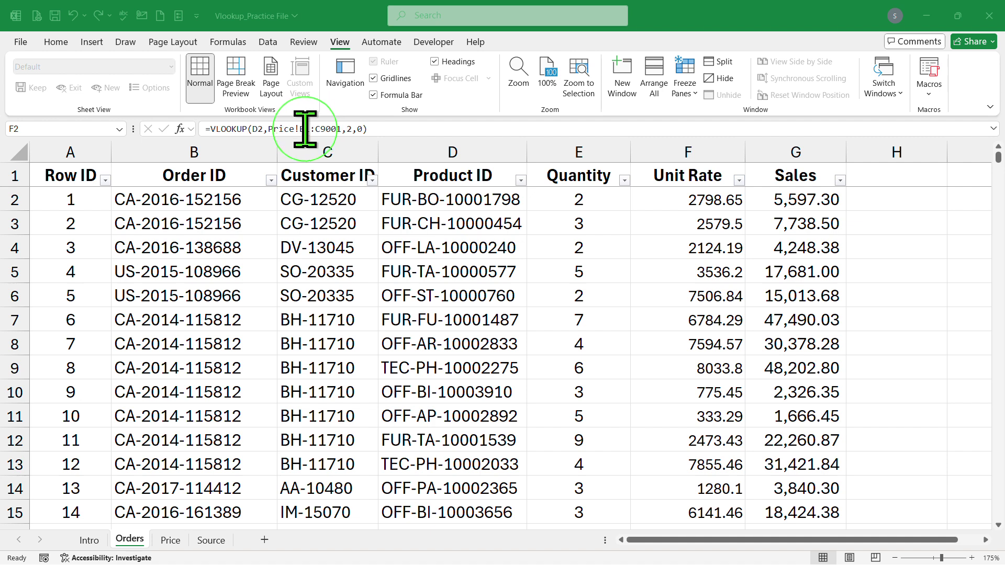
- Make the table array in F2's VLOOKUP absolute as Price!$B$1:$C$9001 and fill the formula down the Unit Rate column
key("Escape")
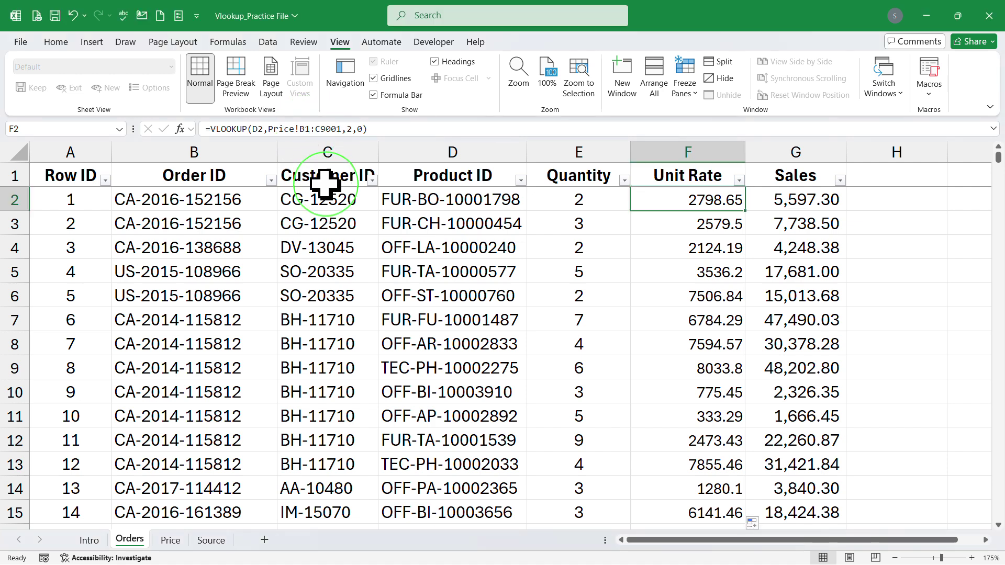
left_click(304, 126)
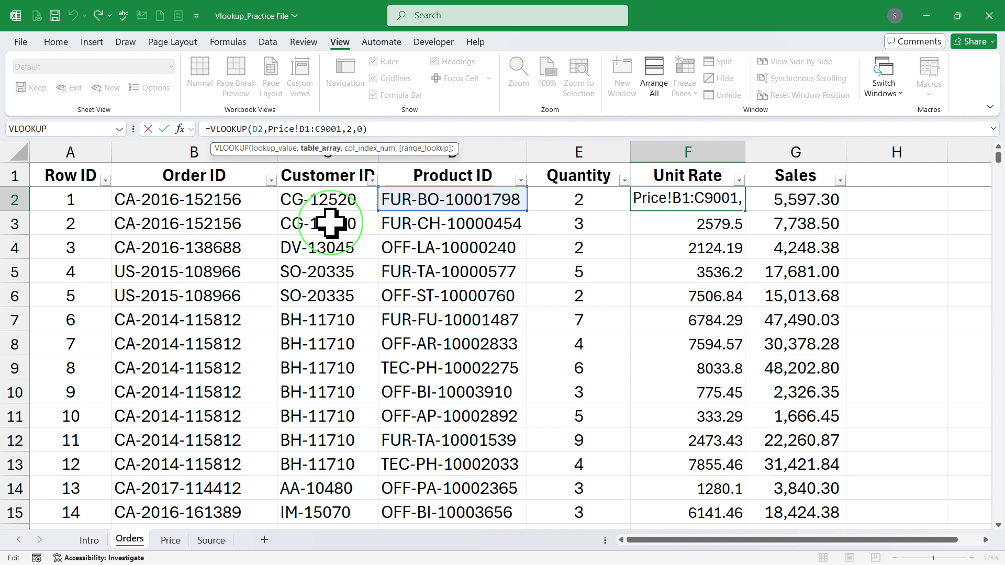
key("F4")
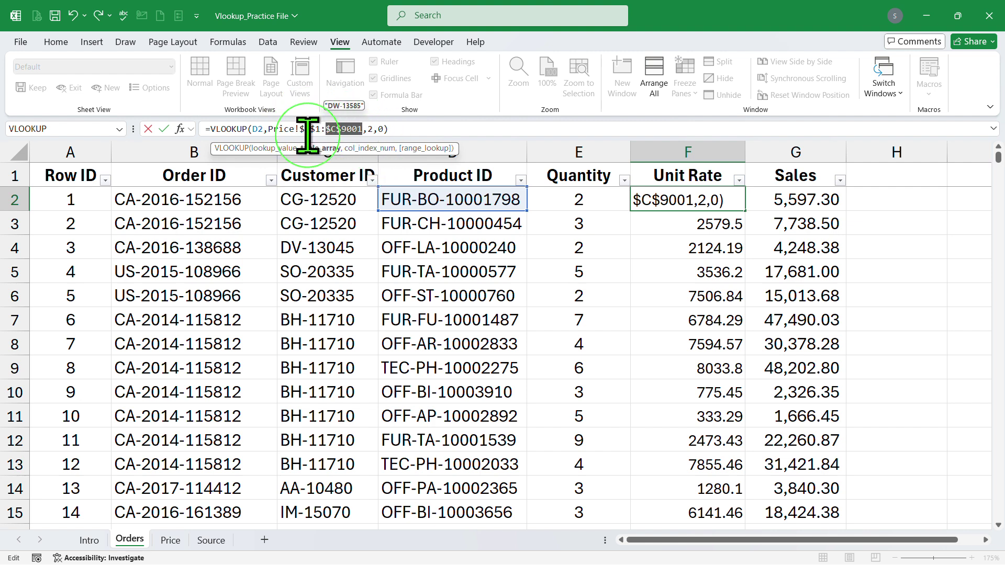
key("Return")
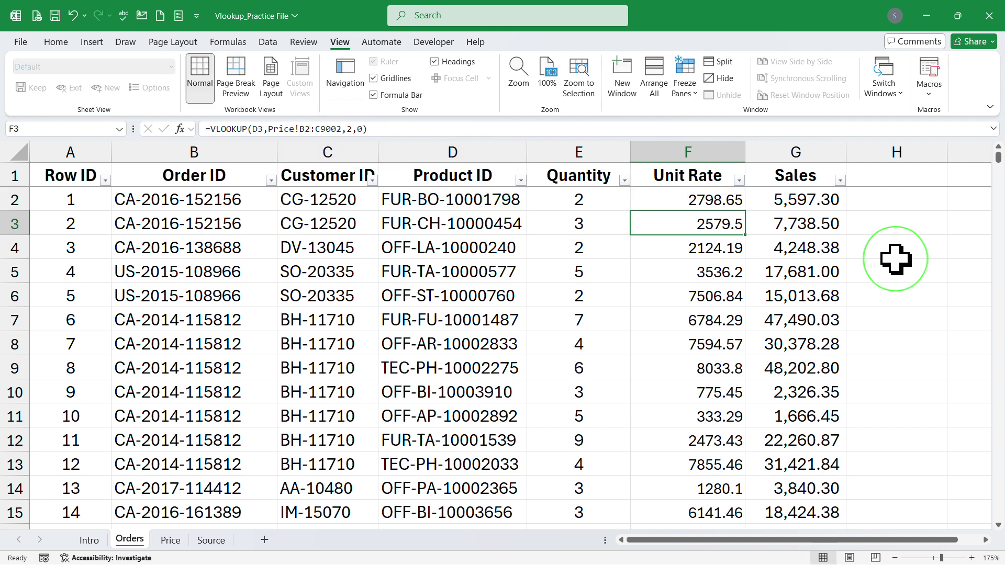
key("Up")
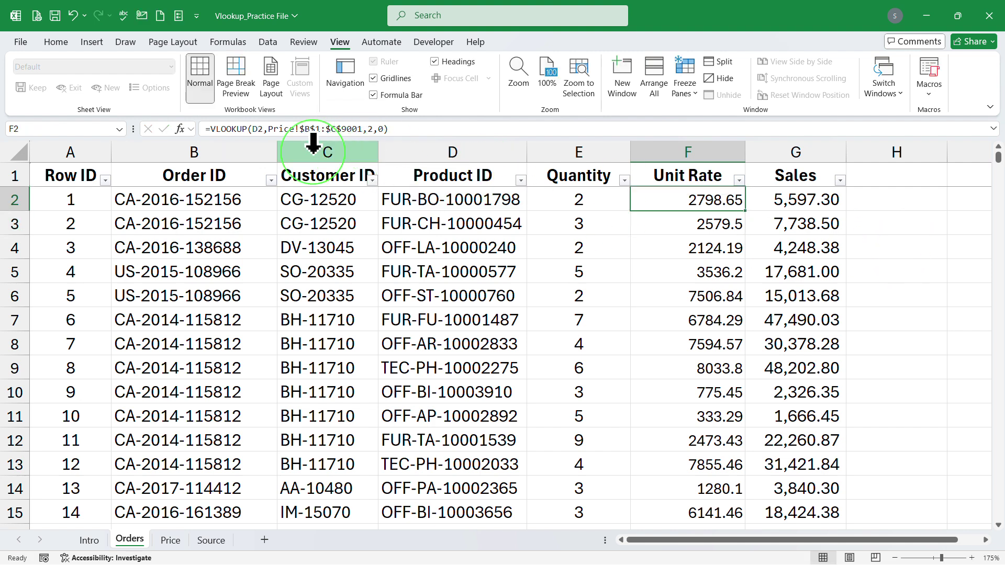
double_click(747, 213)
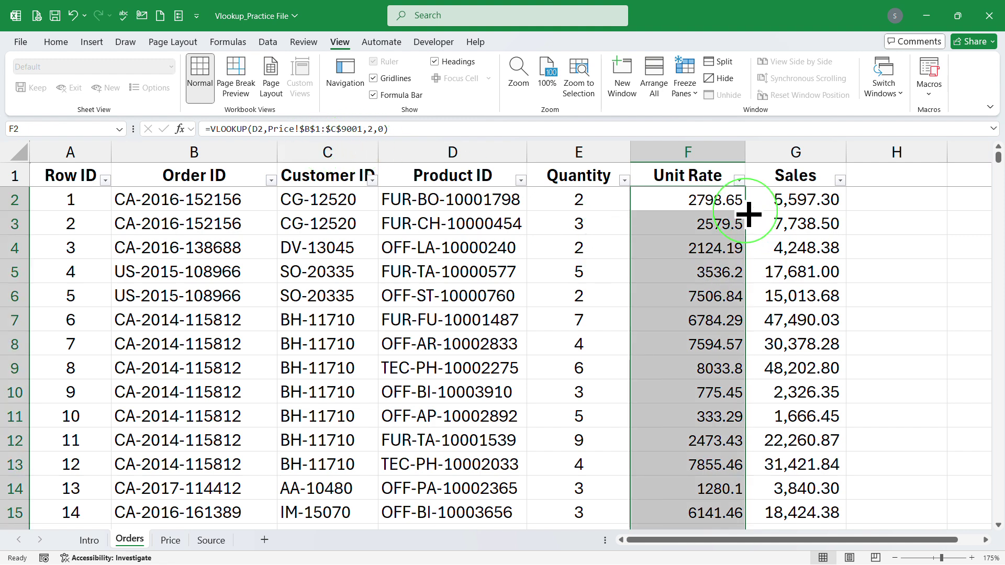
- Check the table array in the copied Unit Rate formulas near the start and end of the column, and return to F2
left_click(706, 224)
left_click(707, 273)
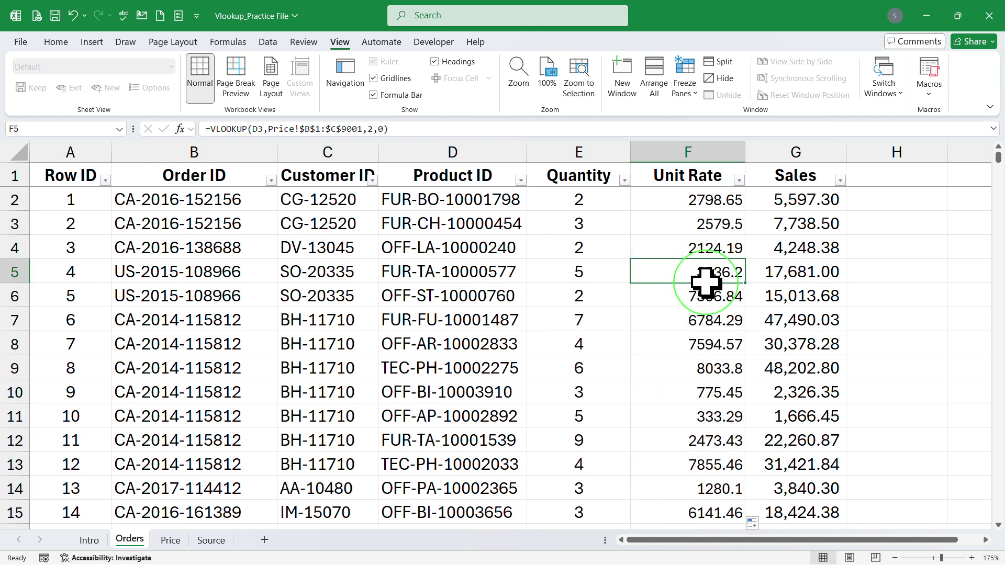
key("ctrl+Down")
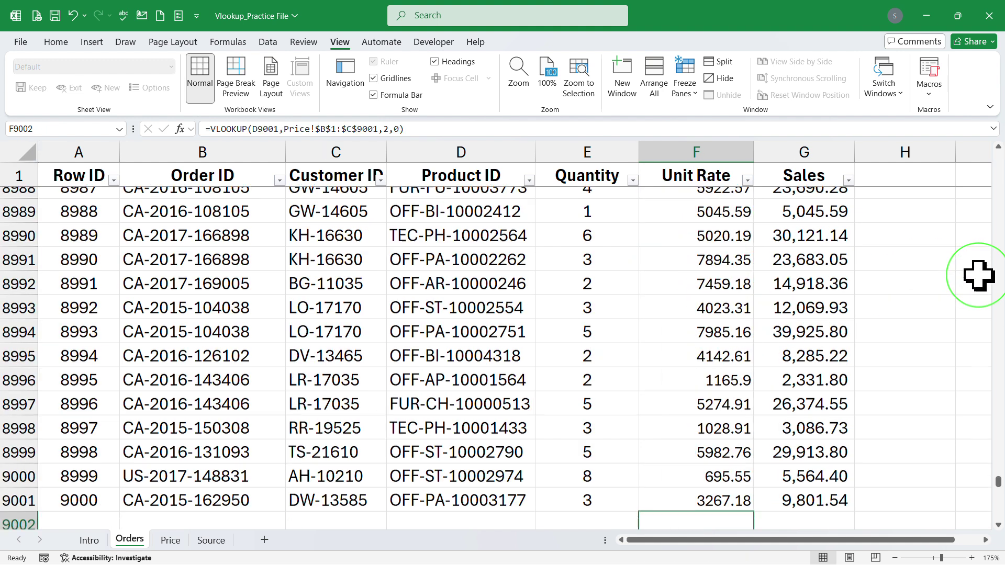
key("Up")
key("ctrl+Up")
key("Down")
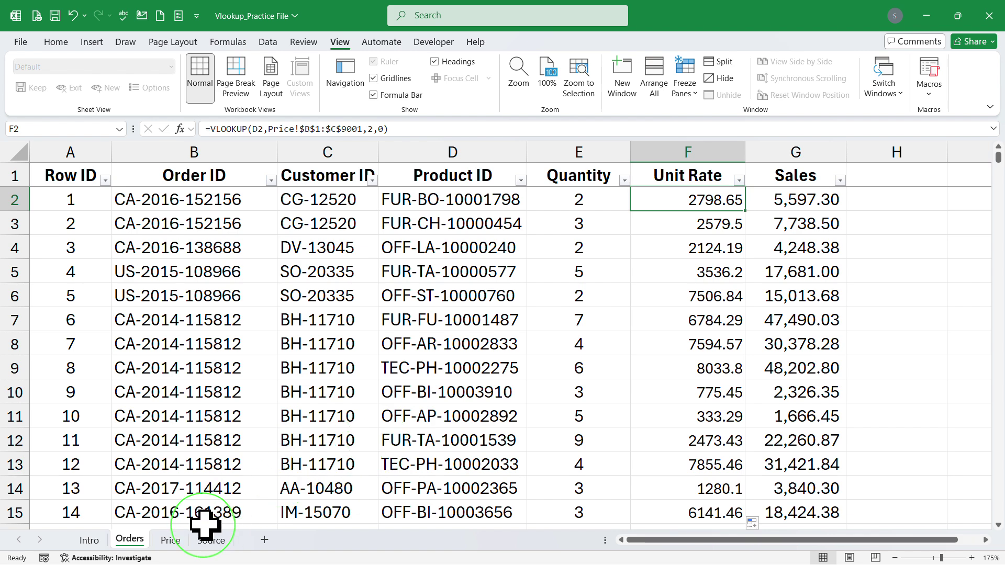
- Check the first and last rows of the Price sheet's Product ID column against the locked table array, and return to the Orders sheet
left_click(171, 540)
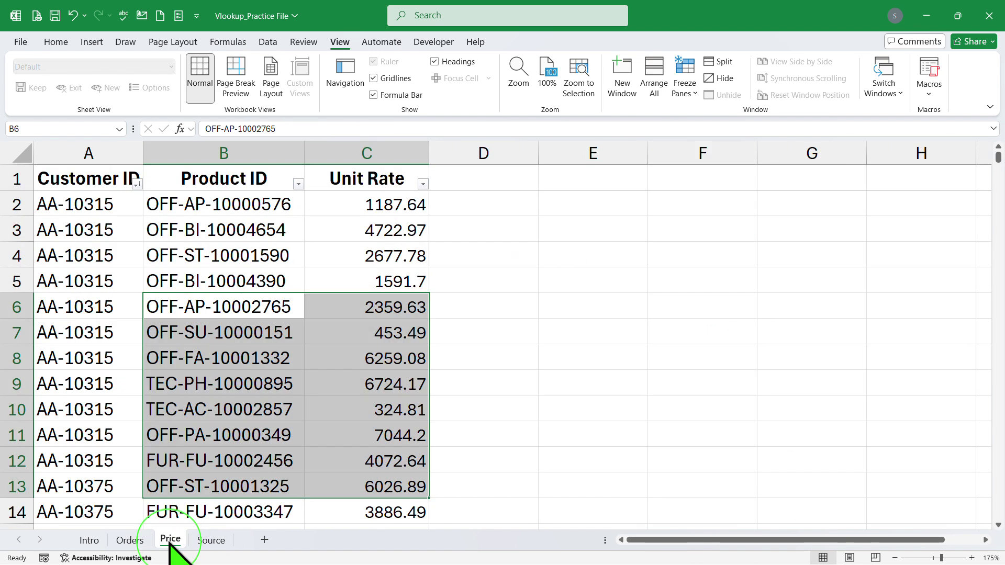
left_click(225, 285)
key("ctrl+Up")
key("Down")
key("Up")
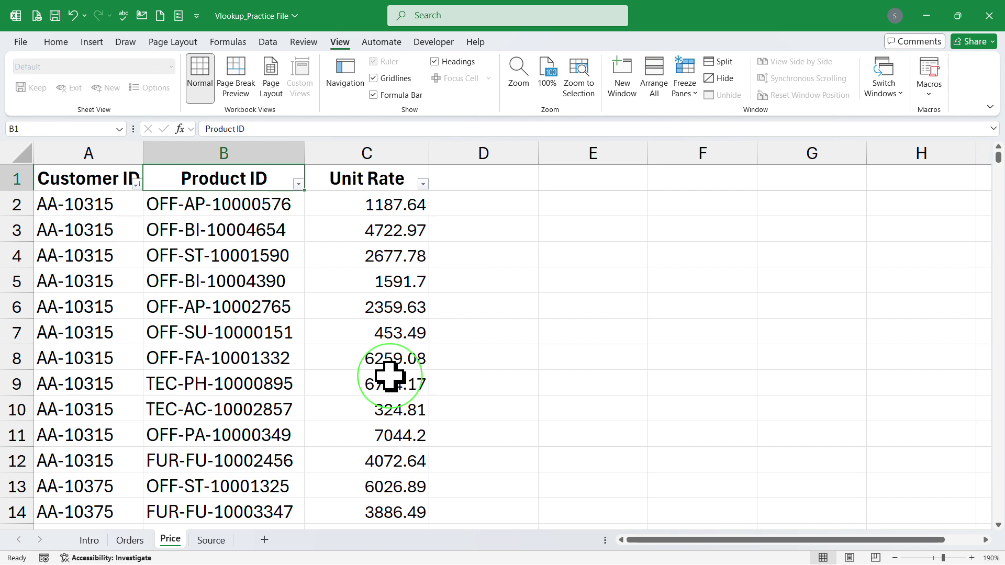
key("Down")
key("ctrl+Down")
key("Down")
scroll(389, 376, "down", 2)
key("Up")
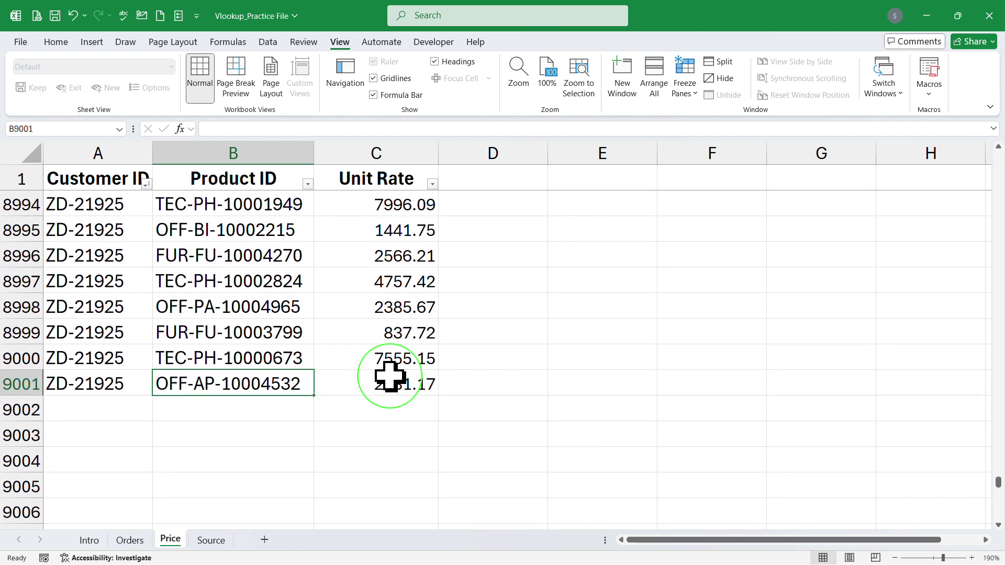
key("Up")
key("ctrl+Up")
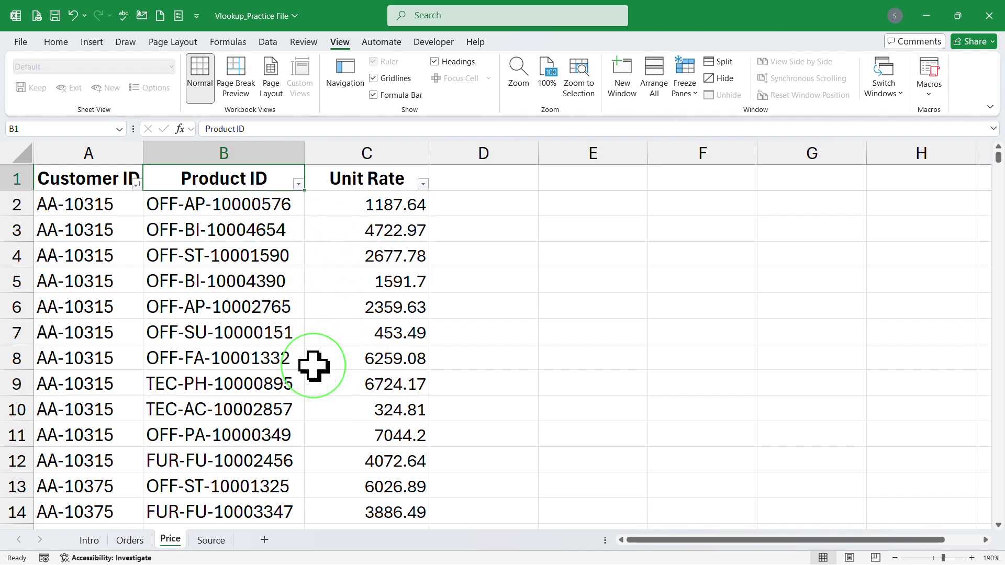
left_click(132, 540)
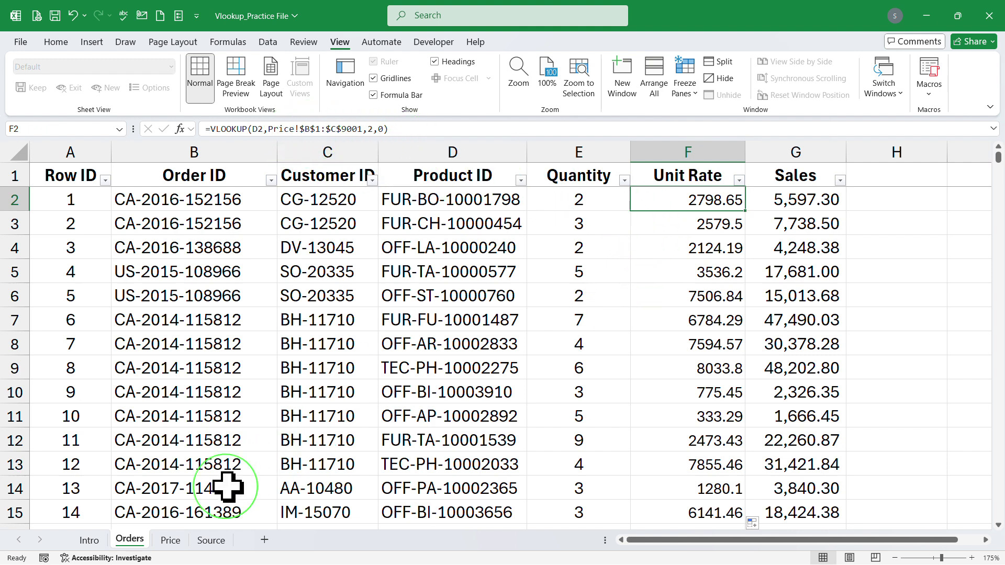
left_click(164, 544)
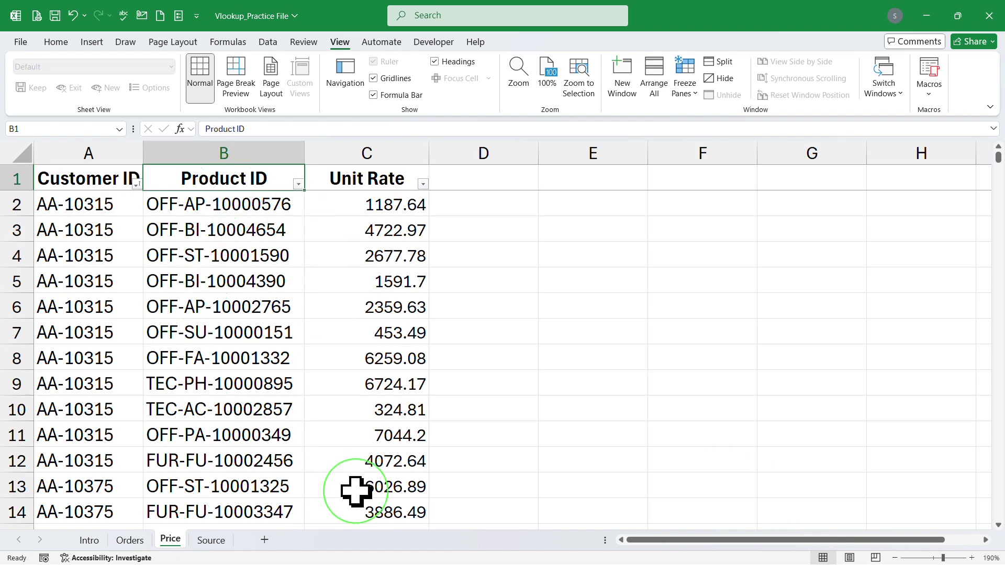
left_click(130, 540)
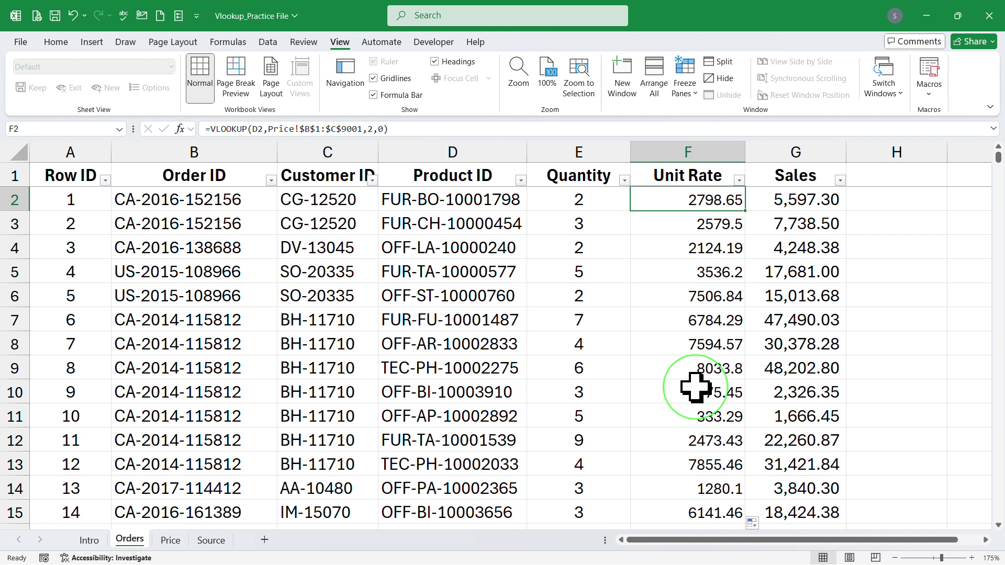
- Start a new VLOOKUP in F2 through its function arguments, with D2 as the lookup value
type("=")
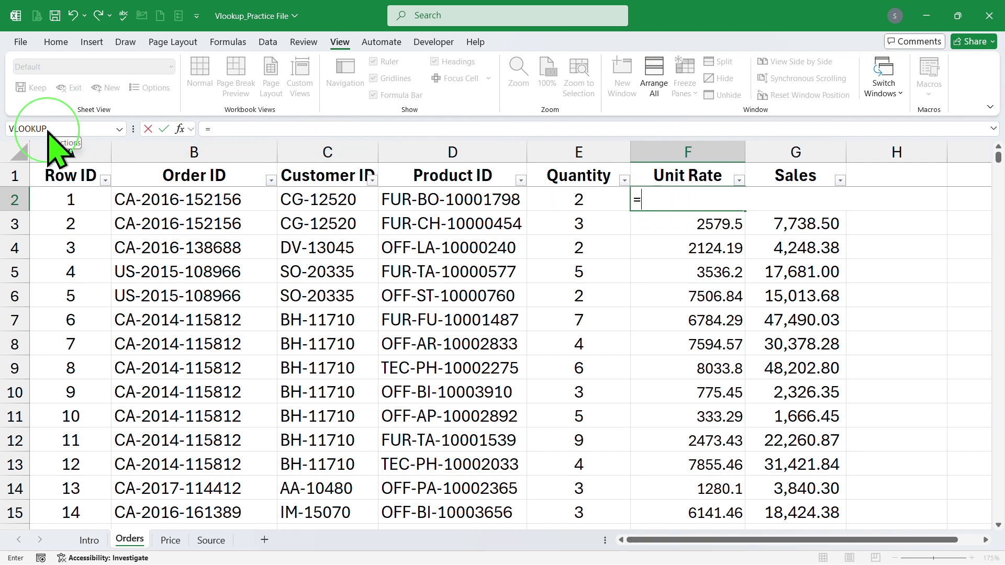
left_click(120, 130)
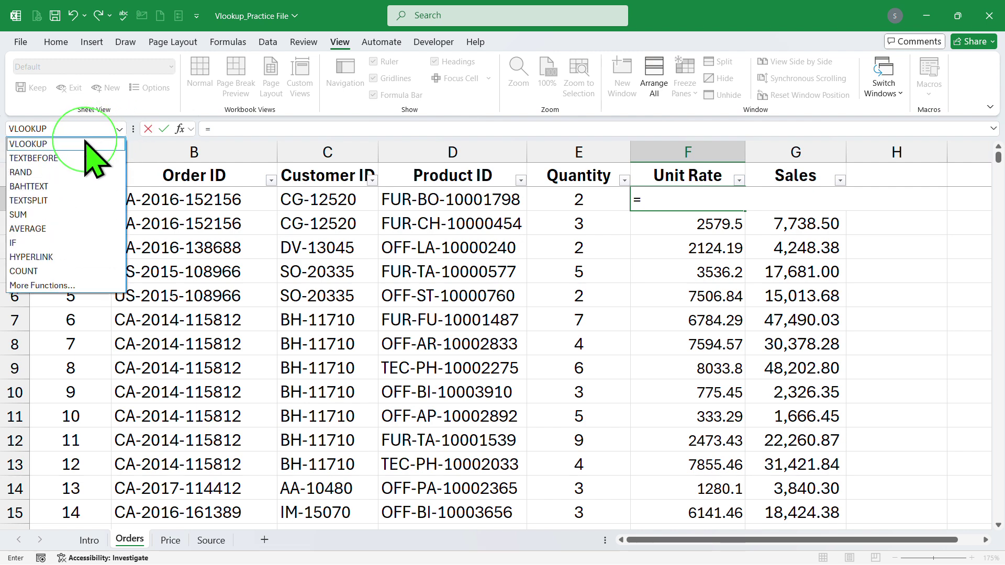
left_click(30, 146)
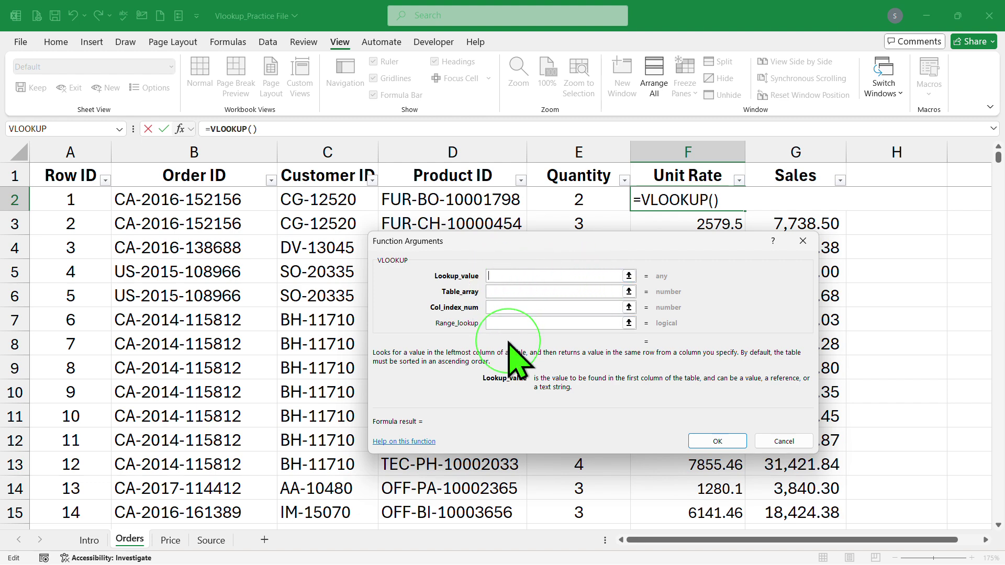
left_click(471, 277)
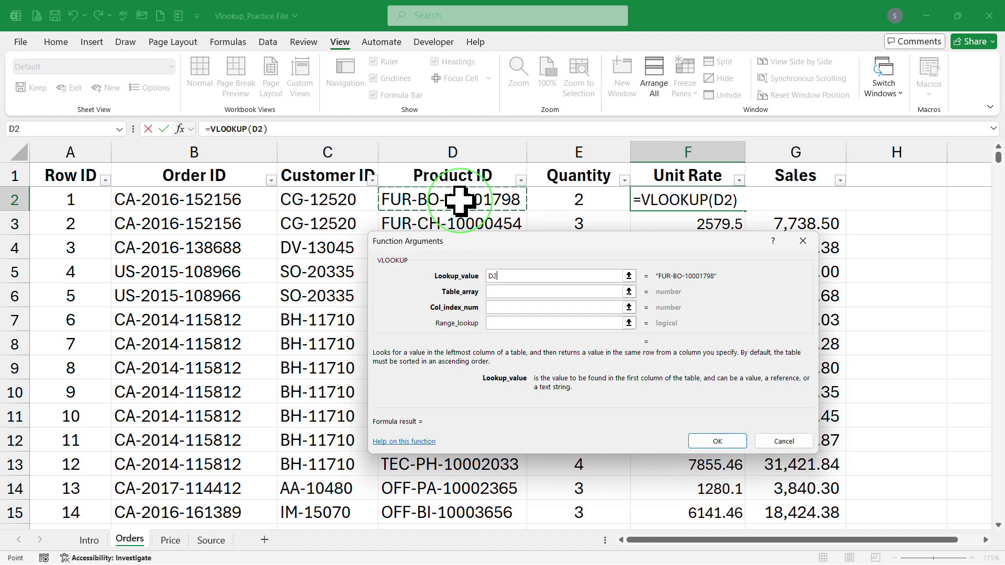
- Set the VLOOKUP's table array to the entire columns B:C of the Price sheet
left_click(506, 291)
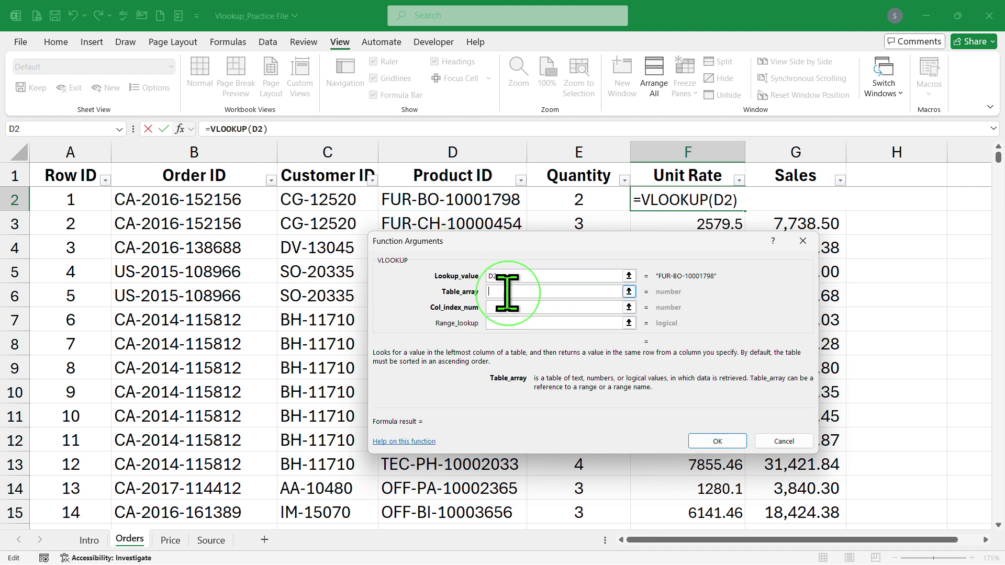
left_click(171, 540)
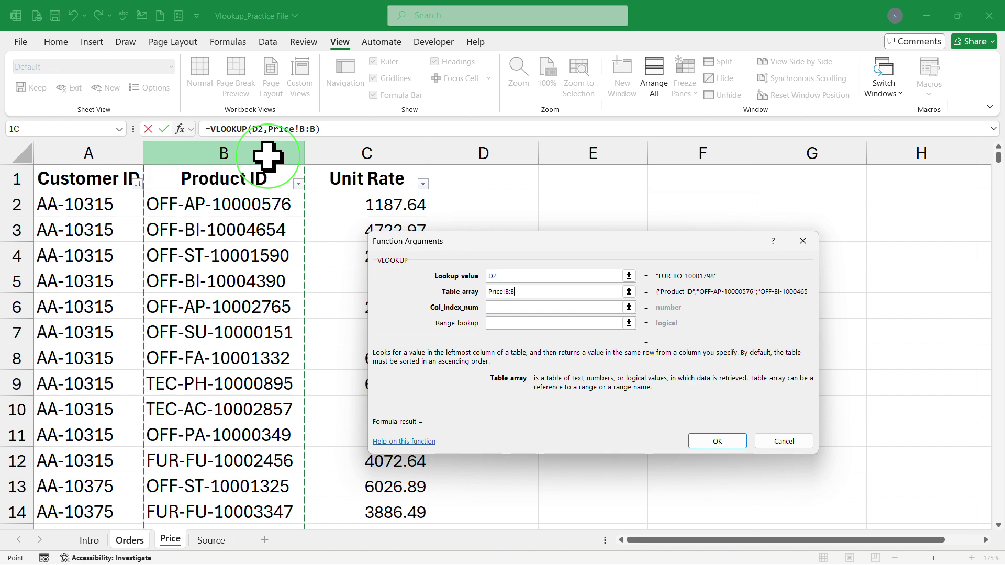
left_click_drag(267, 155, 359, 152)
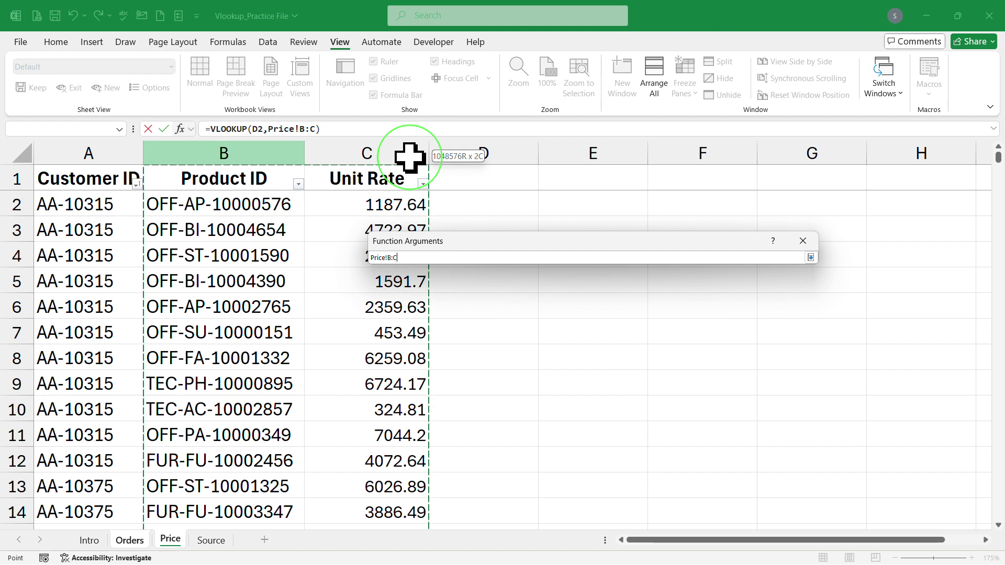
left_click_drag(410, 157, 410, 152)
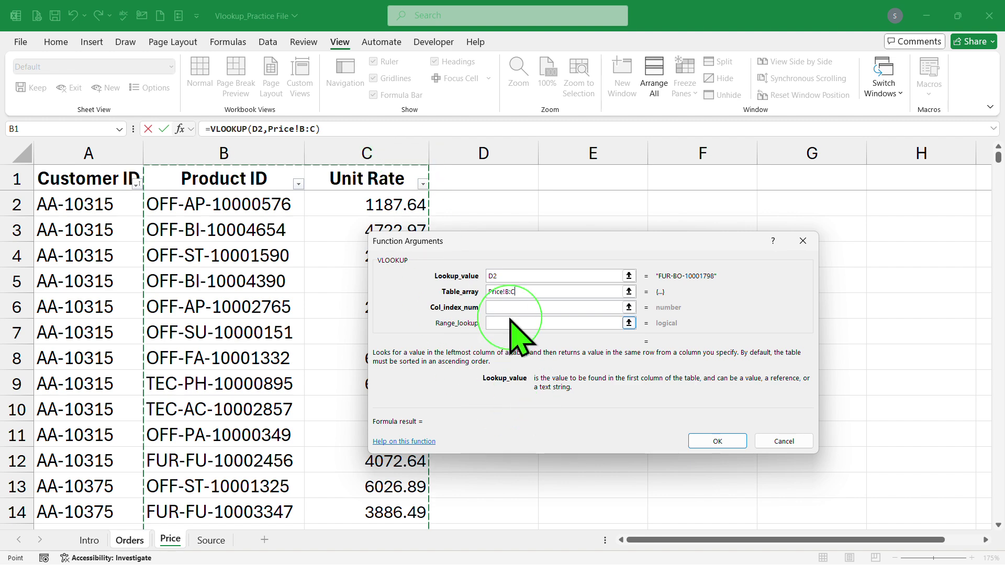
- Complete the VLOOKUP with column index 2 and range lookup 0, and fill it down the Unit Rate column
left_click(499, 308)
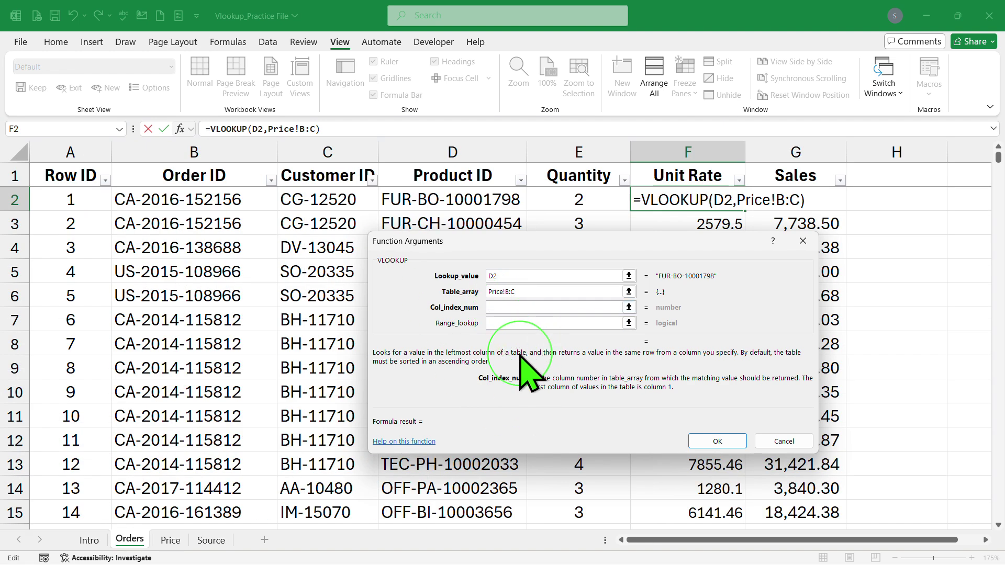
type("2")
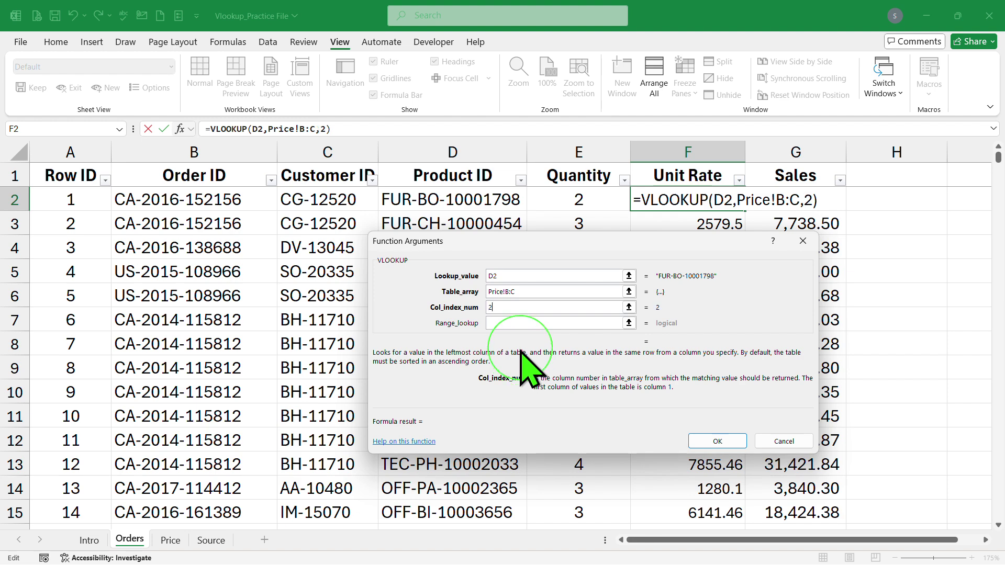
left_click(508, 323)
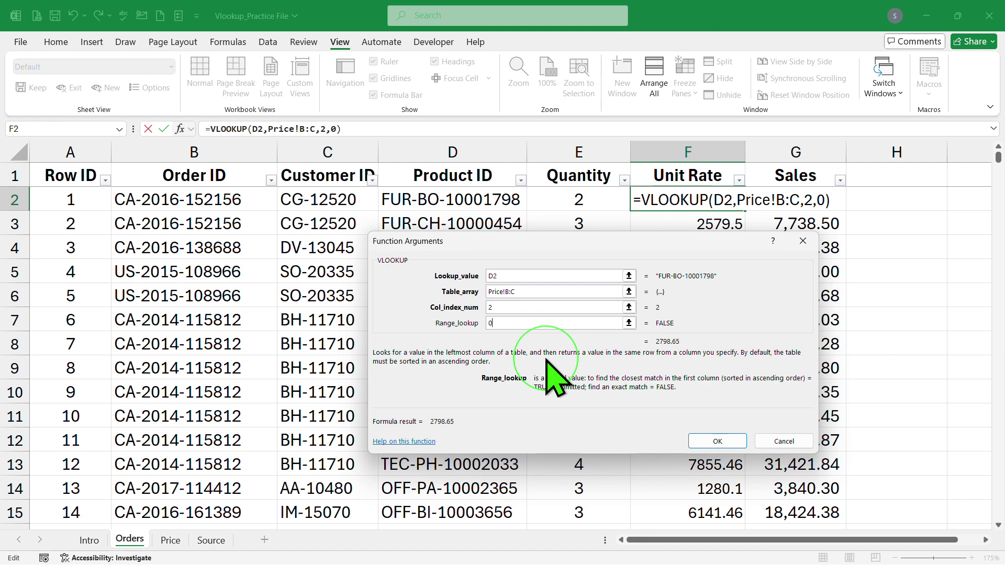
type("0")
left_click(730, 441)
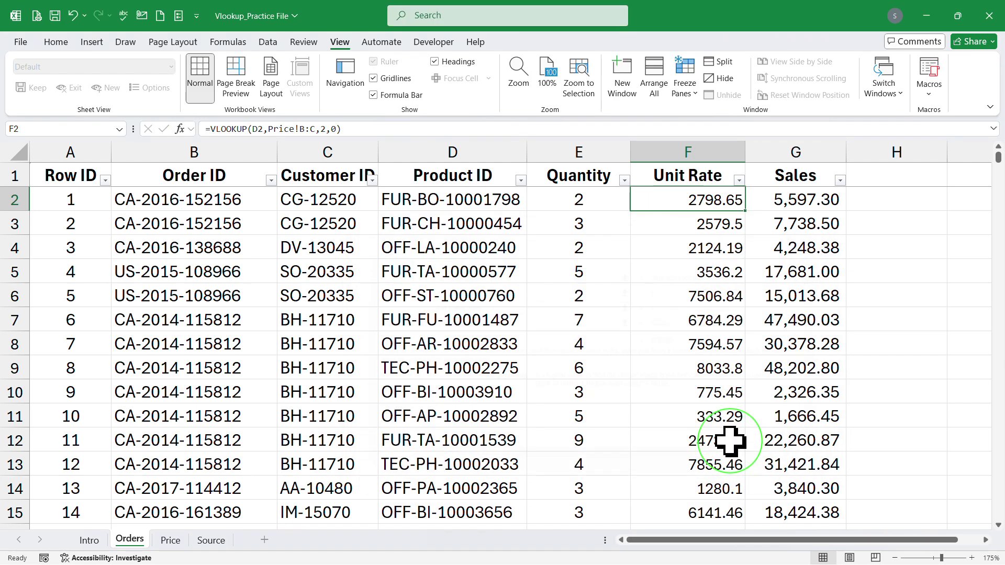
double_click(744, 211)
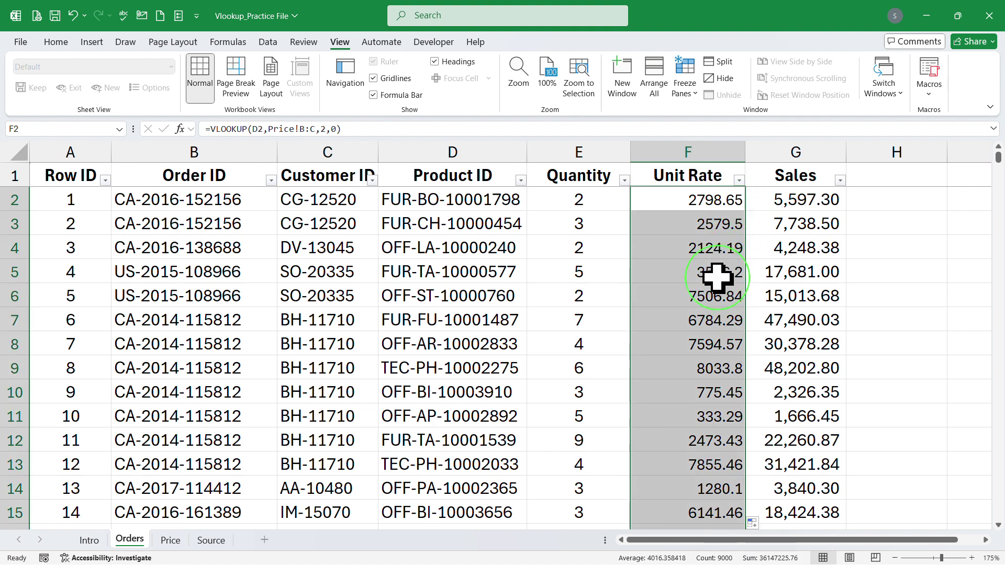
- Examine the table array reference in the copied Unit Rate formulas from F3 through F12
left_click(697, 230)
left_click(700, 250)
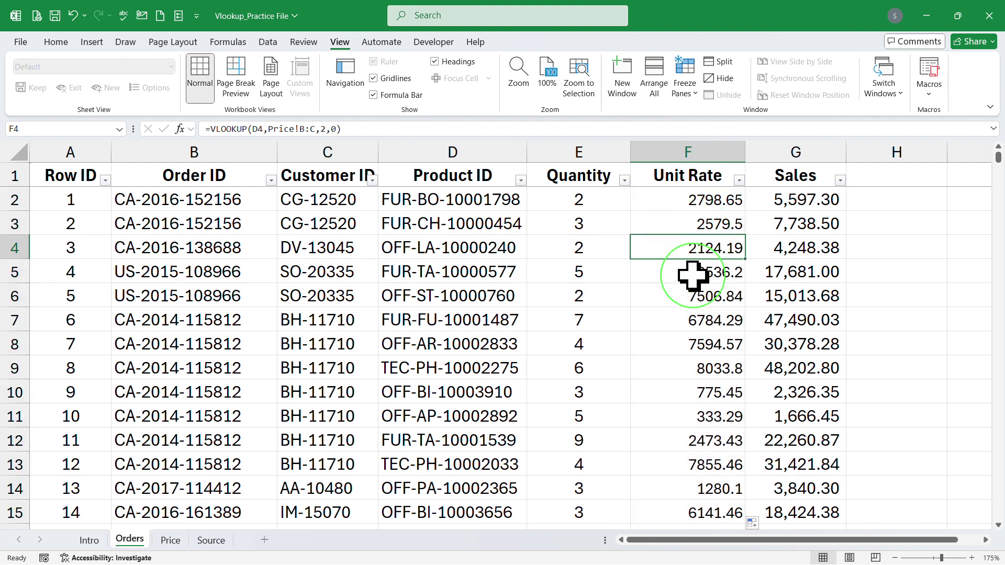
left_click(692, 274)
left_click(690, 320)
left_click(691, 344)
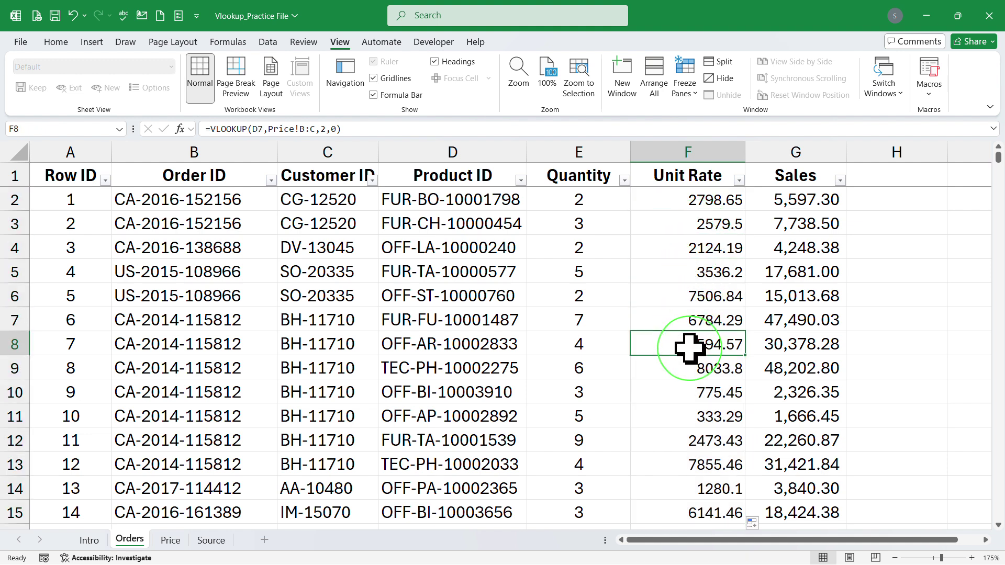
left_click(690, 393)
left_click(689, 437)
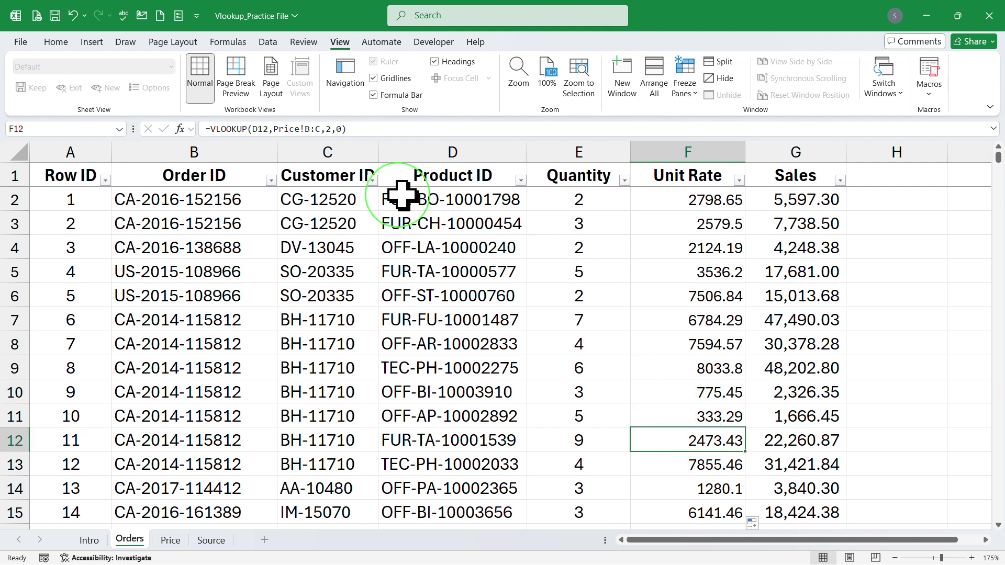
- Check the whole Unit Rate column on the Orders sheet for errors, down to its last row and through its filter values
left_click(704, 273)
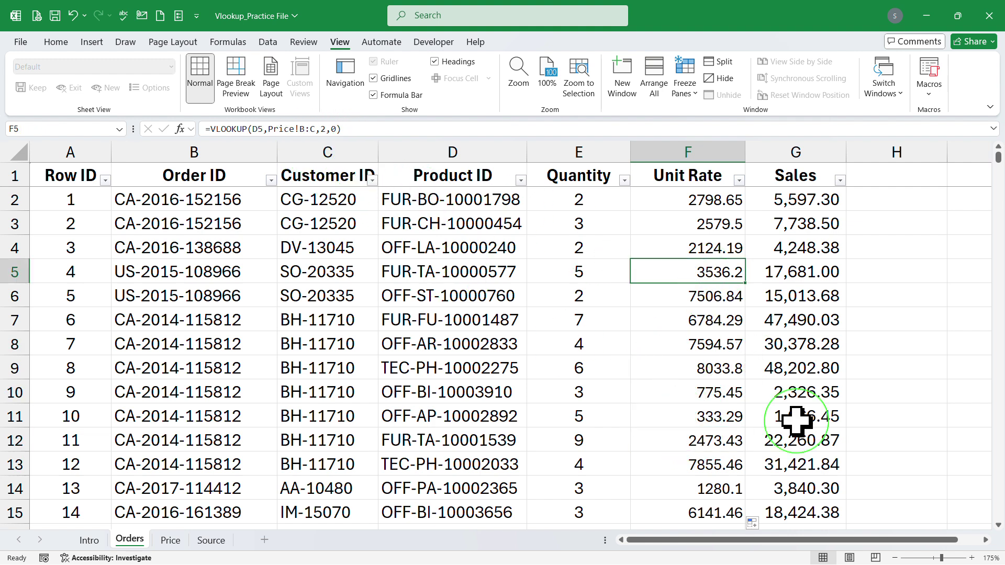
key("ctrl+Down")
key("ctrl+Up")
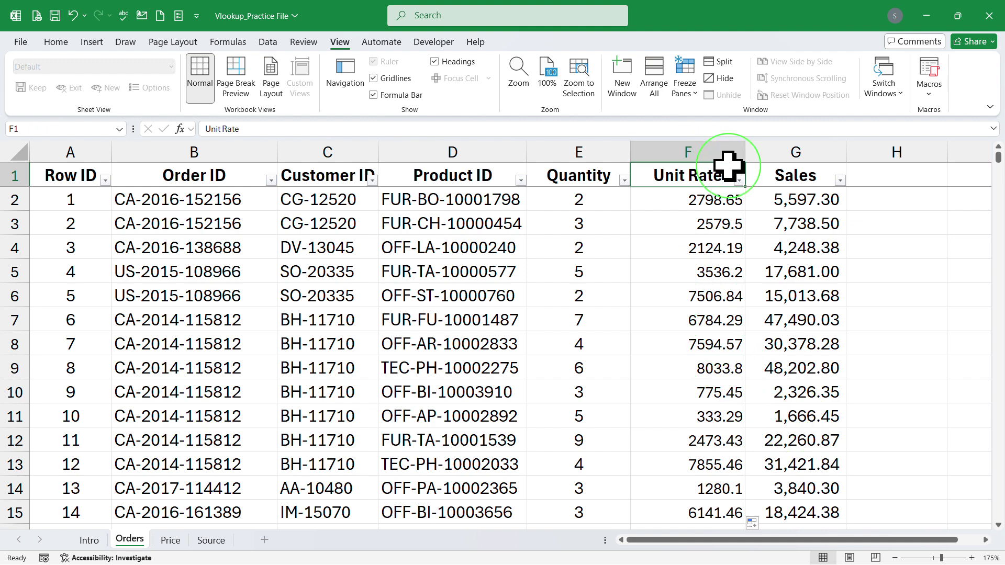
left_click(738, 180)
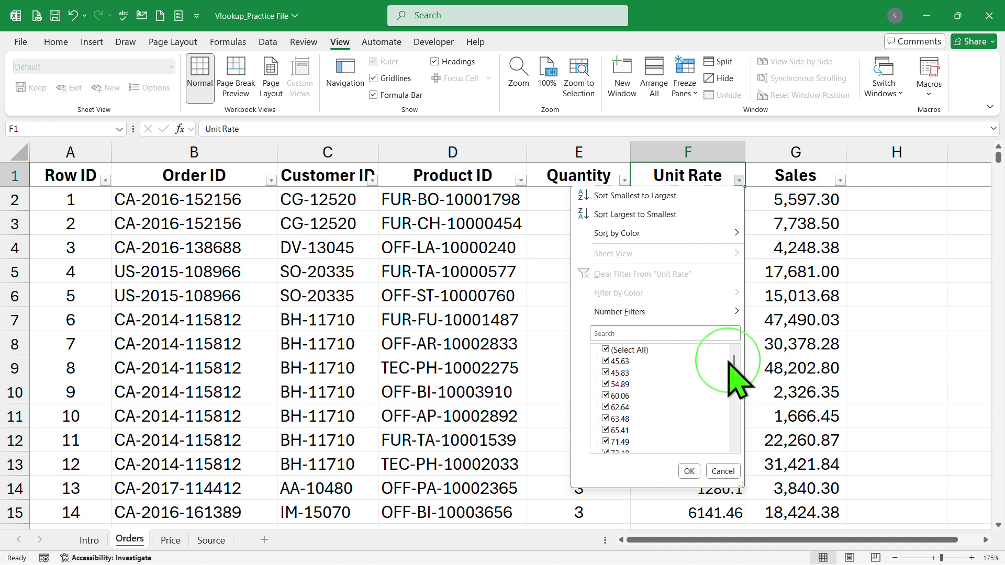
mouse_move(734, 360)
left_mouse_down()
mouse_move(735, 429)
mouse_move(737, 349)
left_mouse_up()
left_click(784, 343)
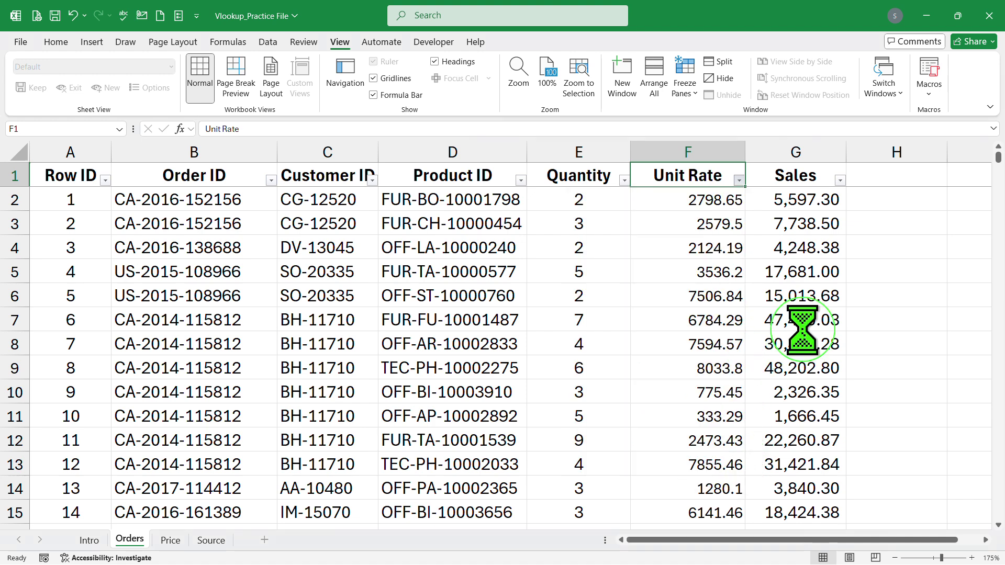
- Review the VLOOKUP formulas and results in Unit Rate cells F9, F3, F2 and F7
left_click(707, 368)
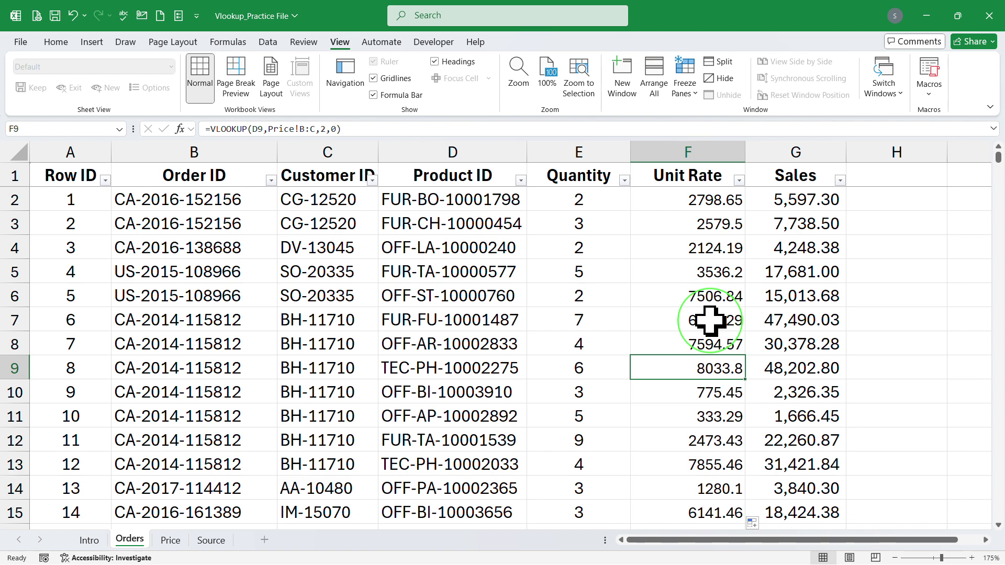
scroll(710, 321, "down", 1)
scroll(710, 321, "up", 1)
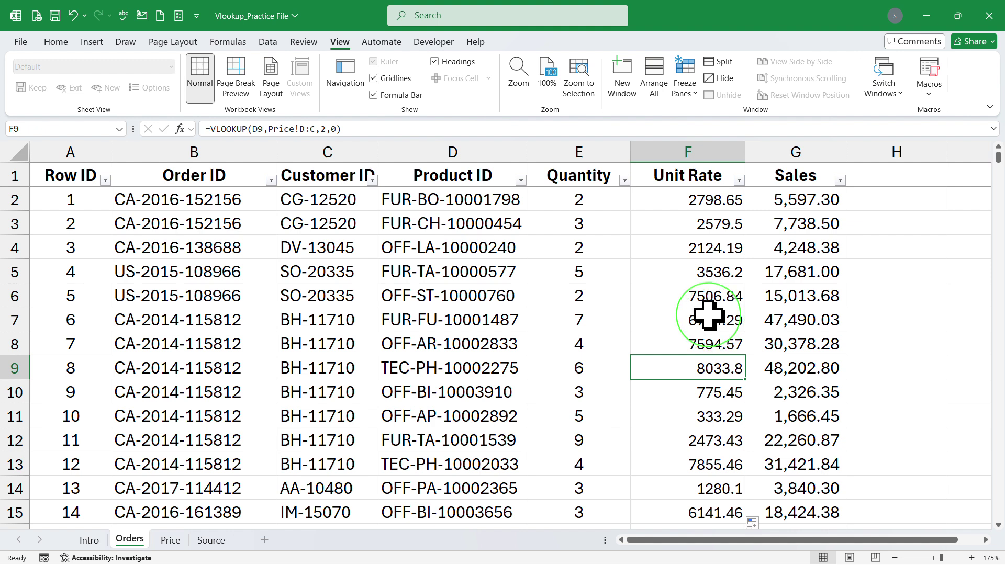
left_click(700, 226)
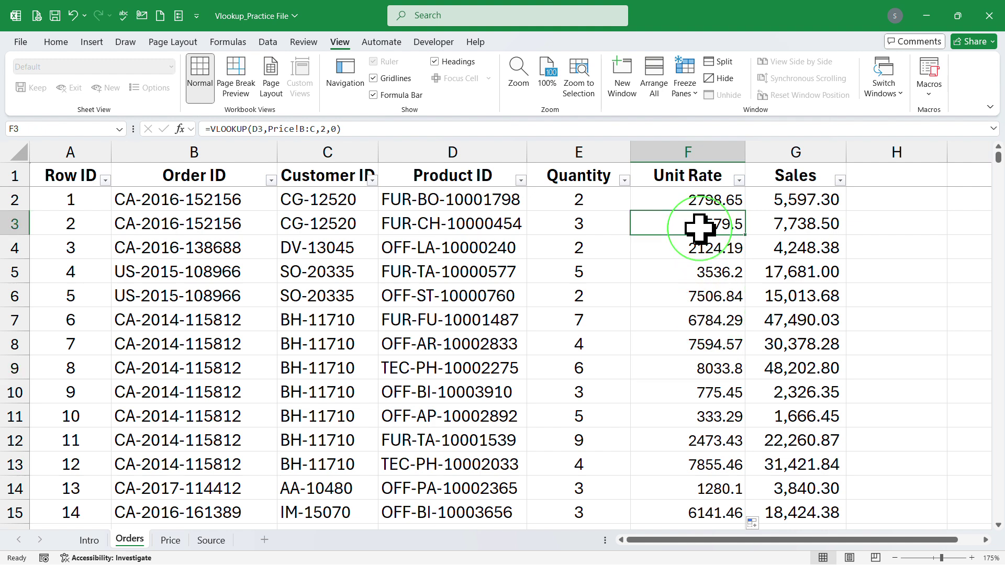
left_click(696, 203)
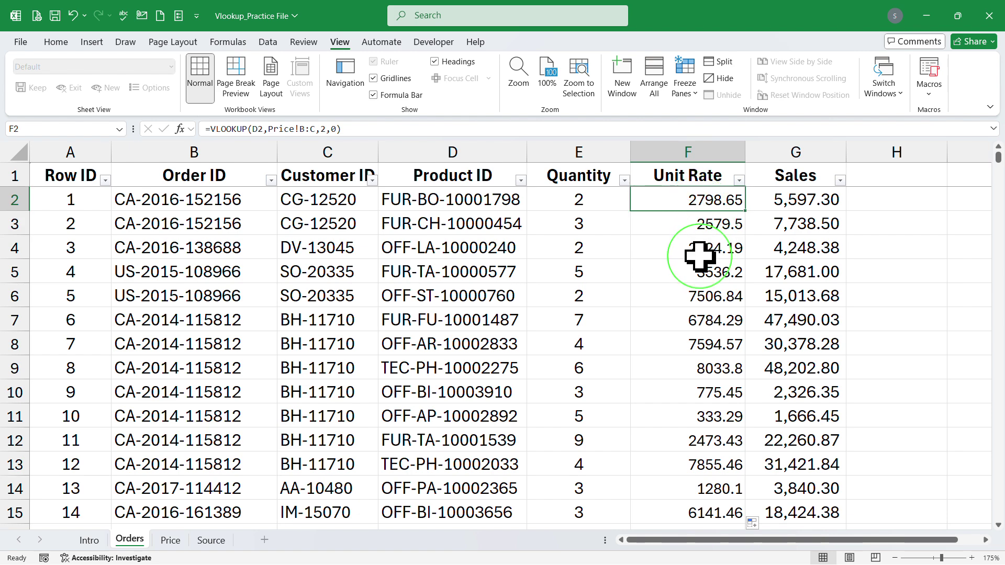
left_click(701, 320)
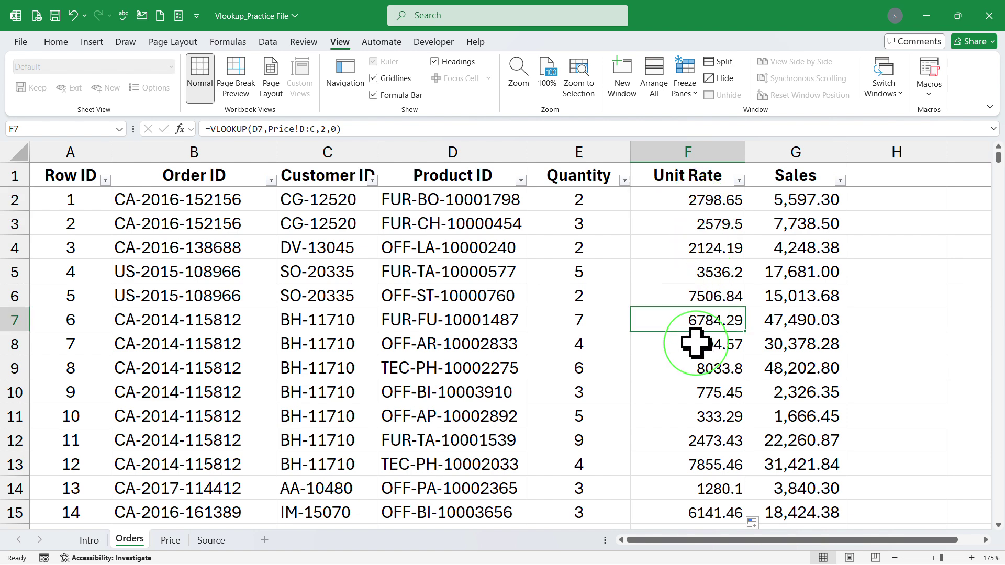
scroll(700, 344, "down", 3)
scroll(693, 362, "up", 3)
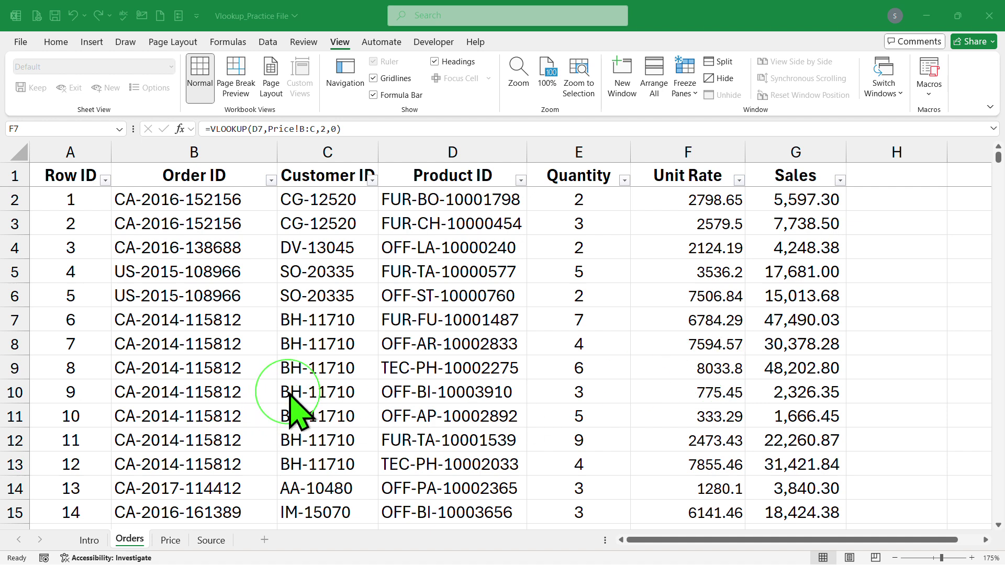
- Sort the Price sheet by Product ID in ascending order
left_click(170, 541)
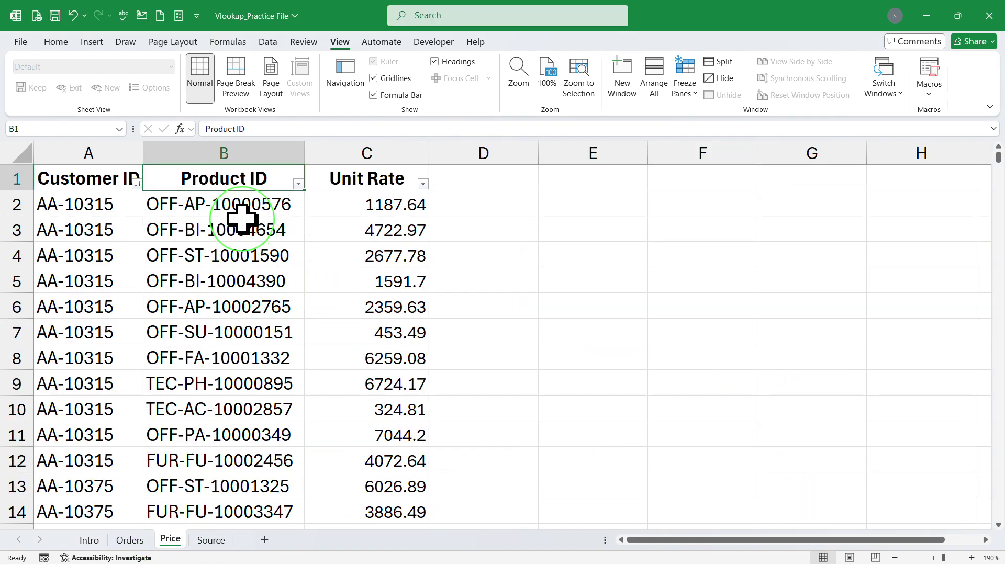
key("Down")
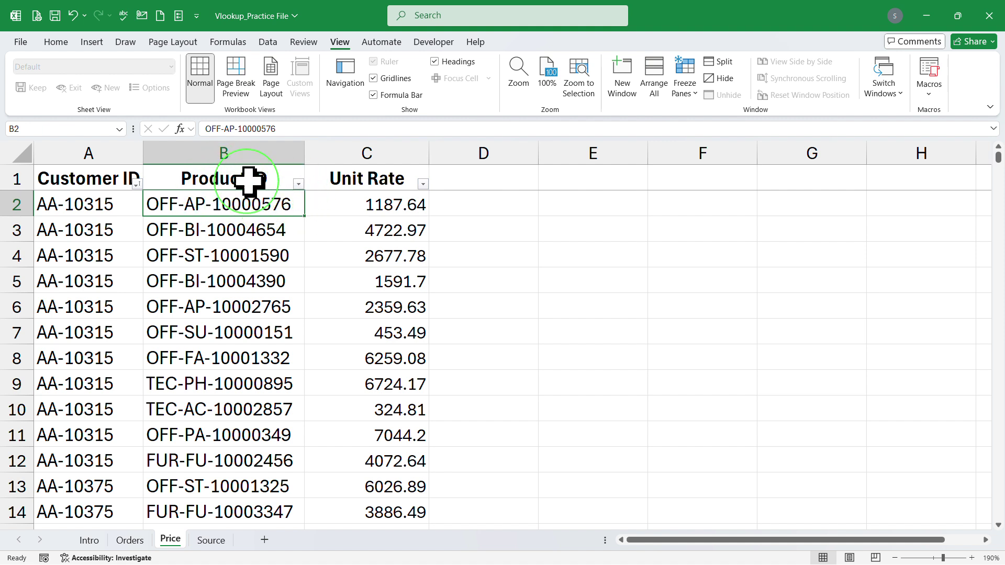
left_click(298, 184)
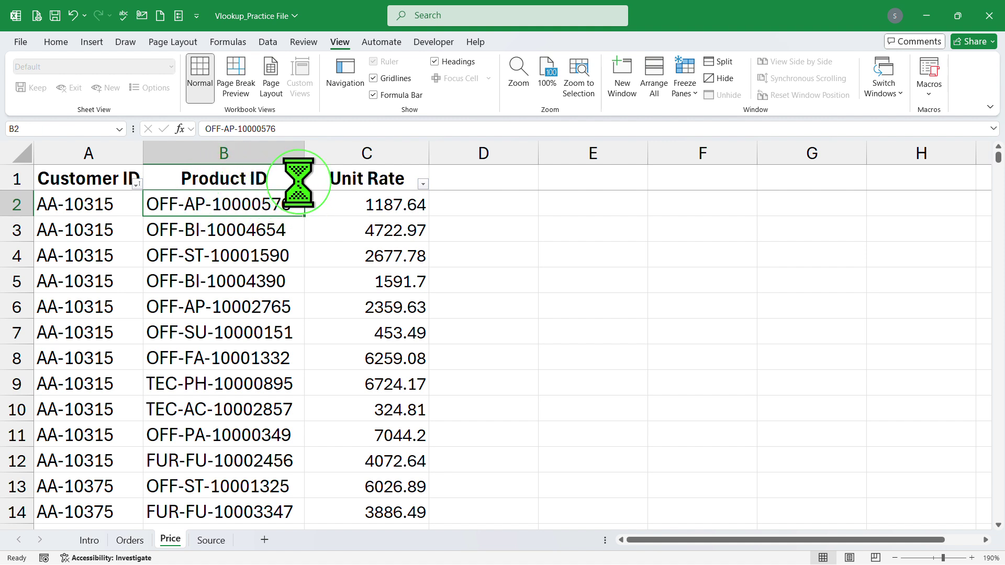
left_click(175, 201)
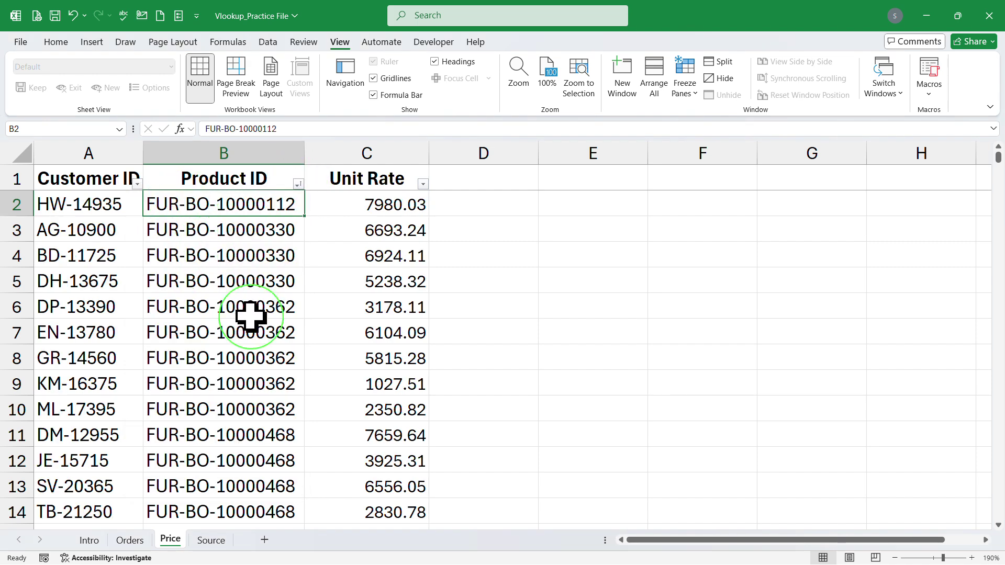
- Examine the repeated Product IDs in rows 3 to 10 of the Price sheet and the unit rates of FUR-BO-10000362
left_click(224, 237)
left_click_drag(224, 238, 227, 273)
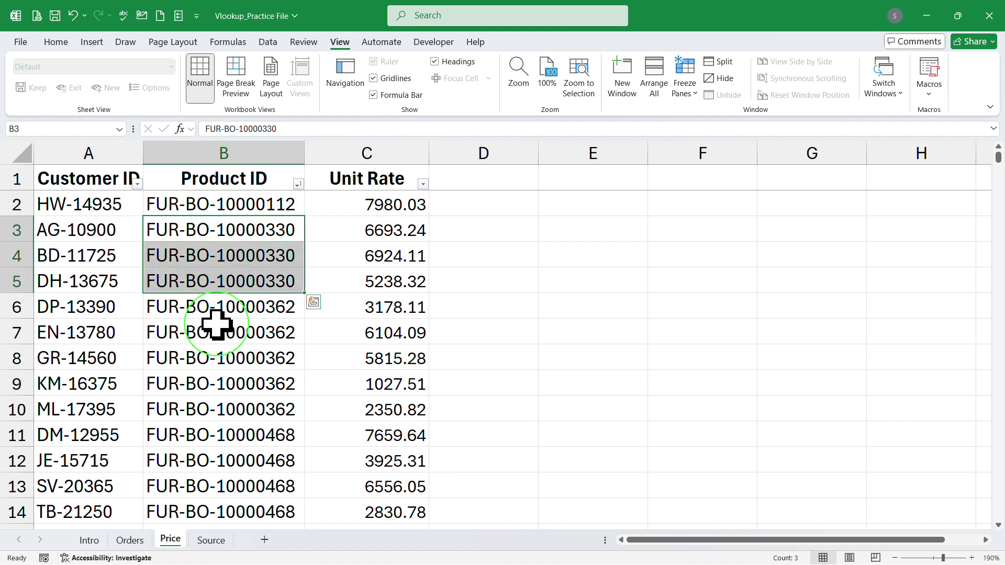
left_click_drag(211, 312, 220, 396)
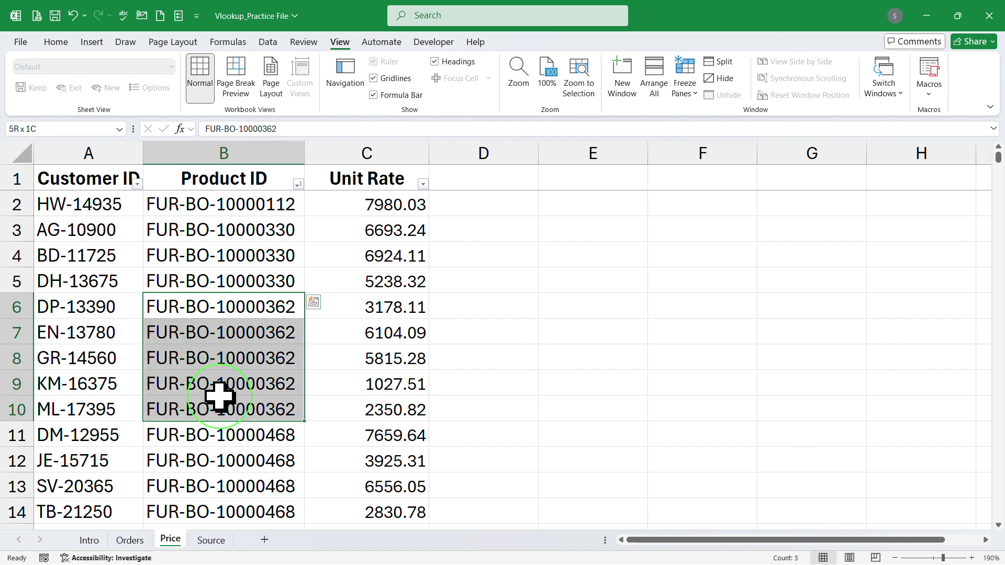
left_click(354, 317)
left_click_drag(354, 317, 357, 403)
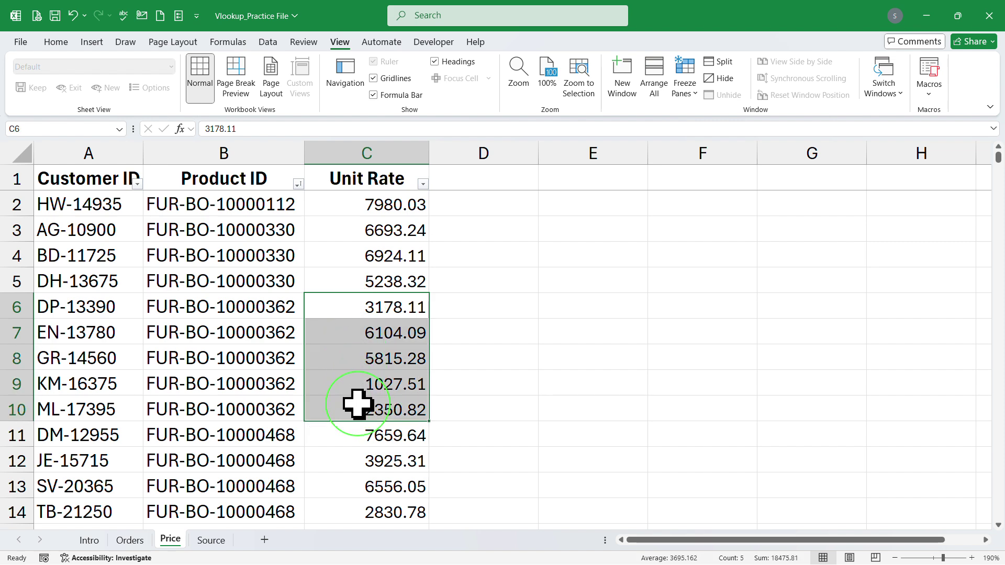
left_click(282, 310)
left_click(341, 312)
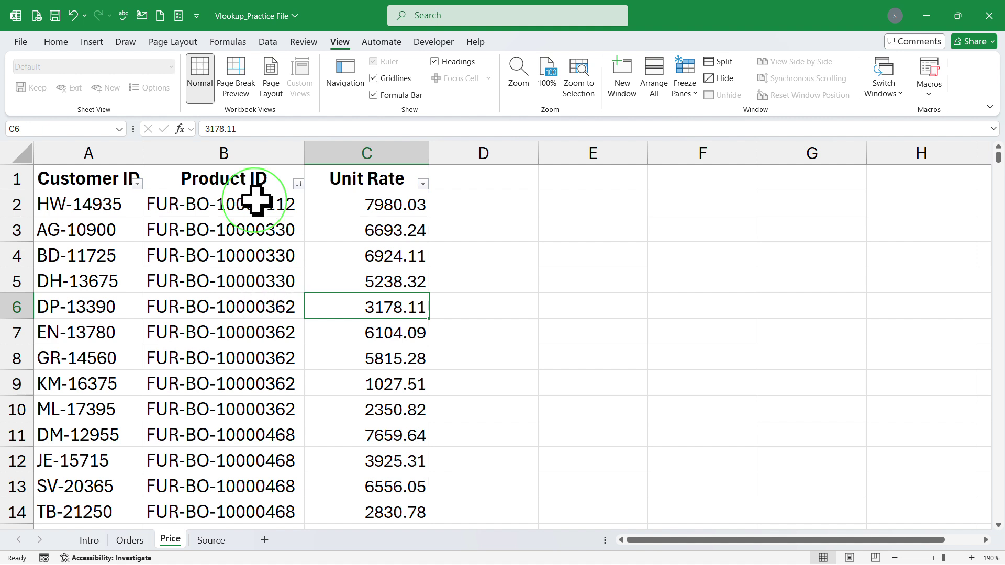
- Inspect the first occurrence of Product ID FUR-BO-10000330 in row 3 together with its unit rate
left_click(237, 230)
left_click(349, 232)
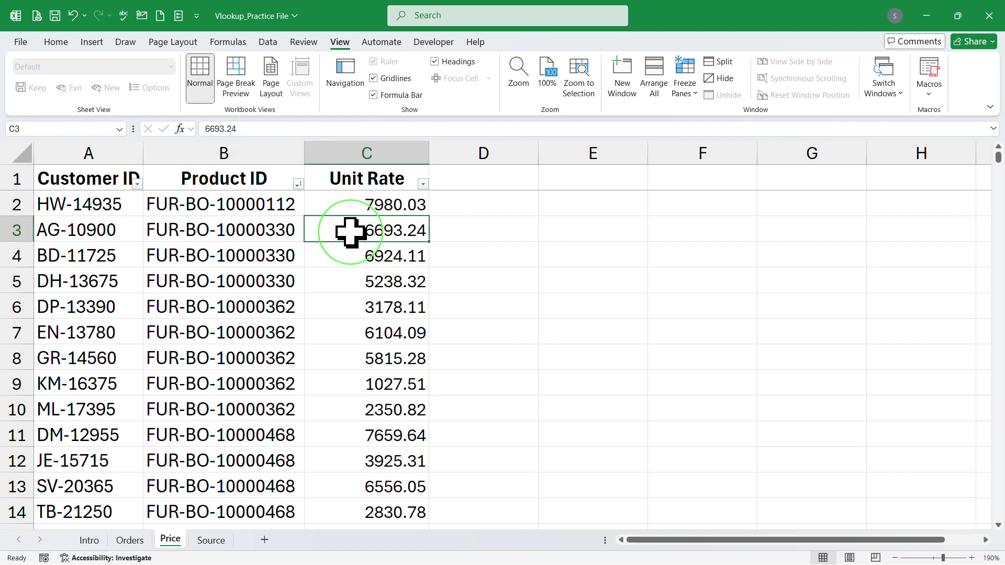
left_click(269, 229)
left_click(358, 234)
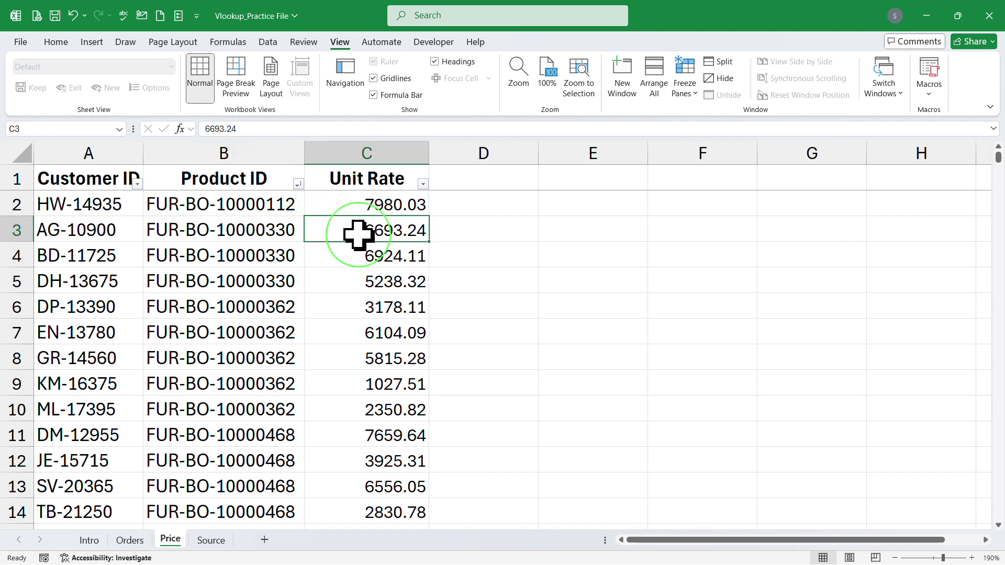
left_click(248, 230)
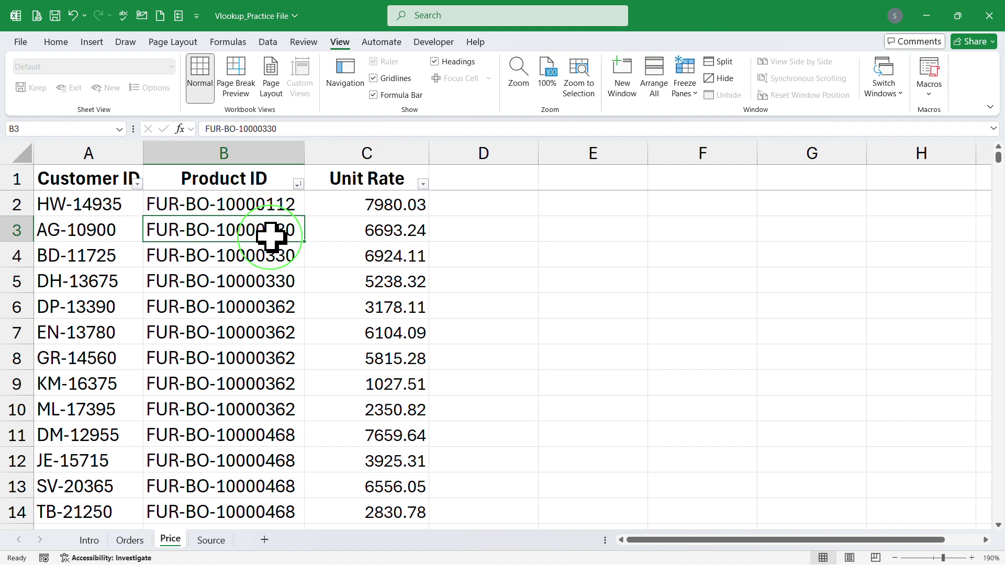
left_click(339, 229)
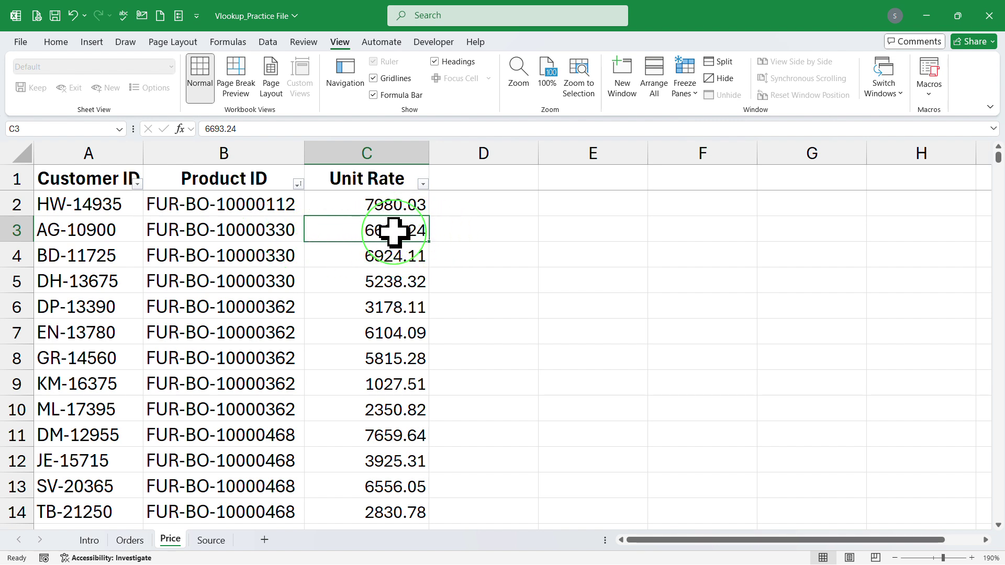
- Check the Orders sheet, and compare the unit rates in C3:C5 on the Price sheet for the repeated Product ID FUR-BO-10000330
left_click(137, 542)
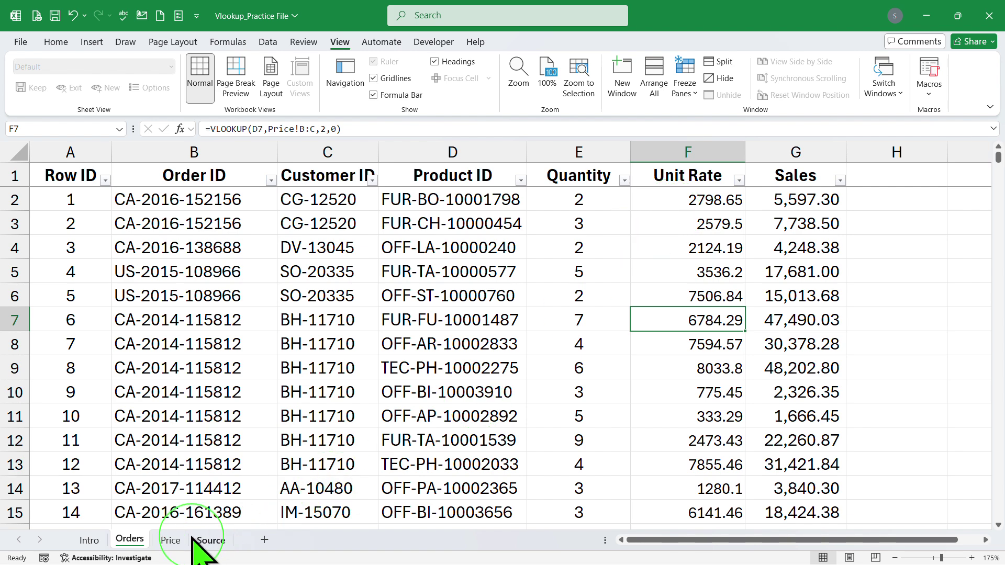
left_click(172, 540)
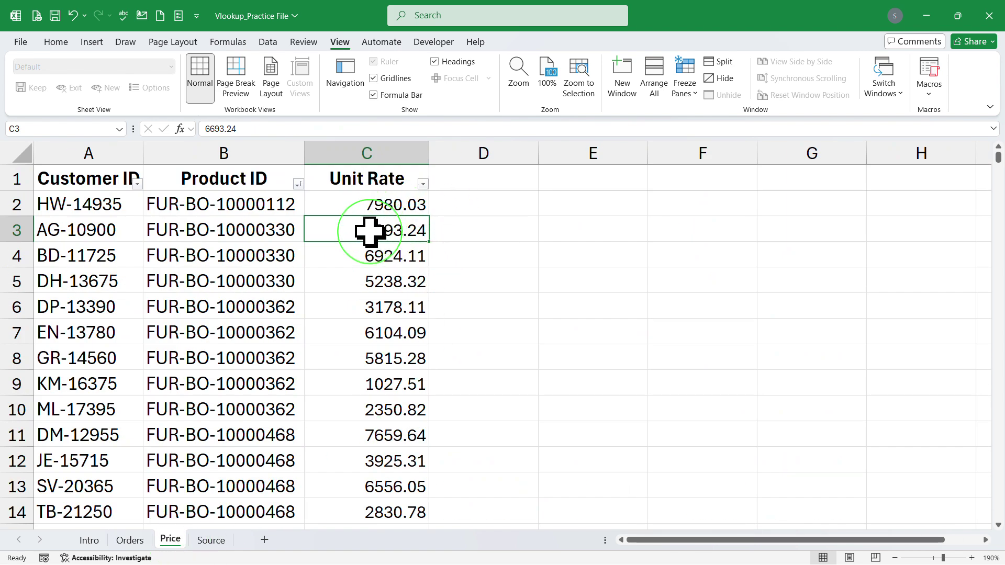
left_click(269, 253)
left_click(341, 259)
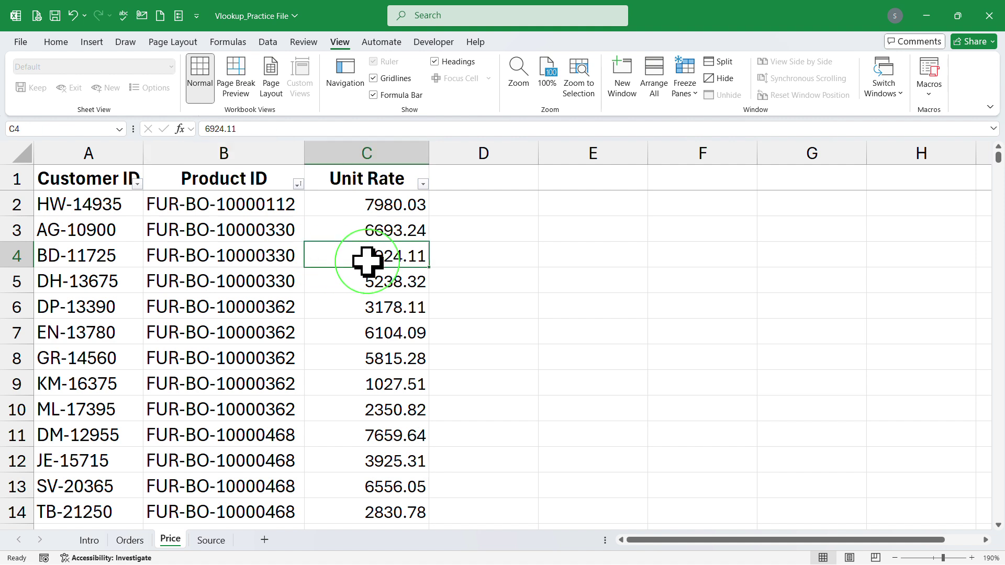
left_click(301, 274)
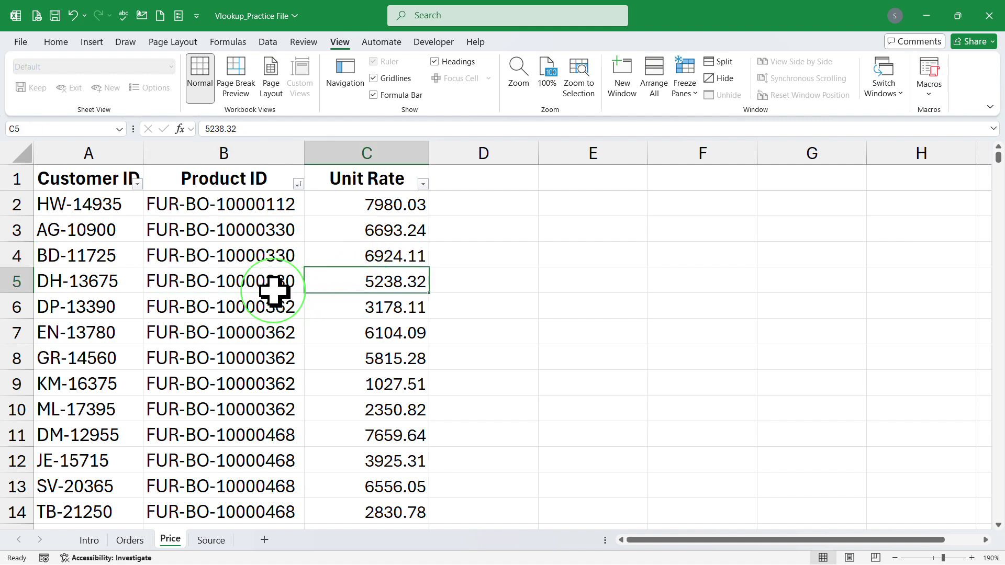
left_click_drag(263, 237, 267, 277)
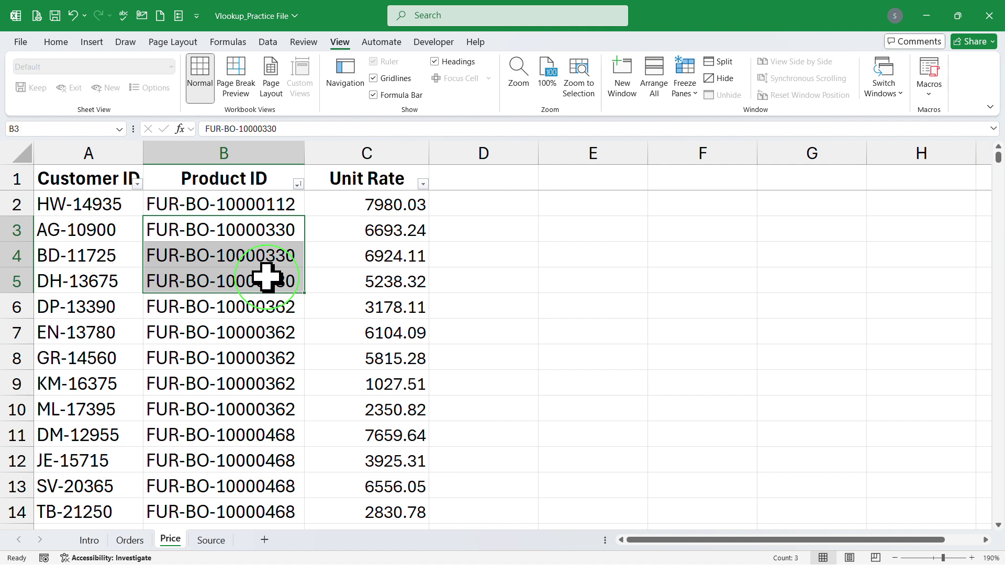
left_click_drag(370, 229, 370, 269)
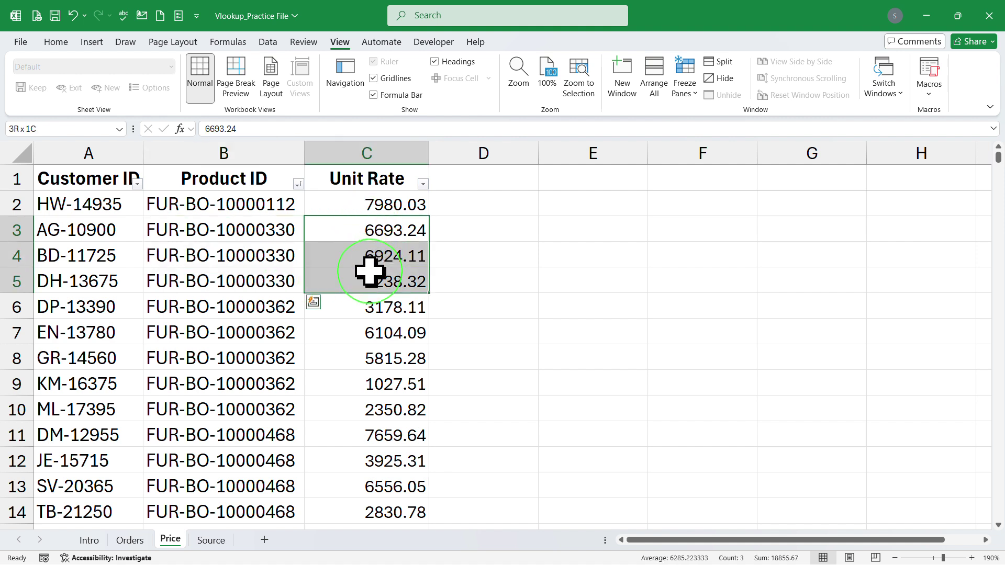
left_click(437, 20)
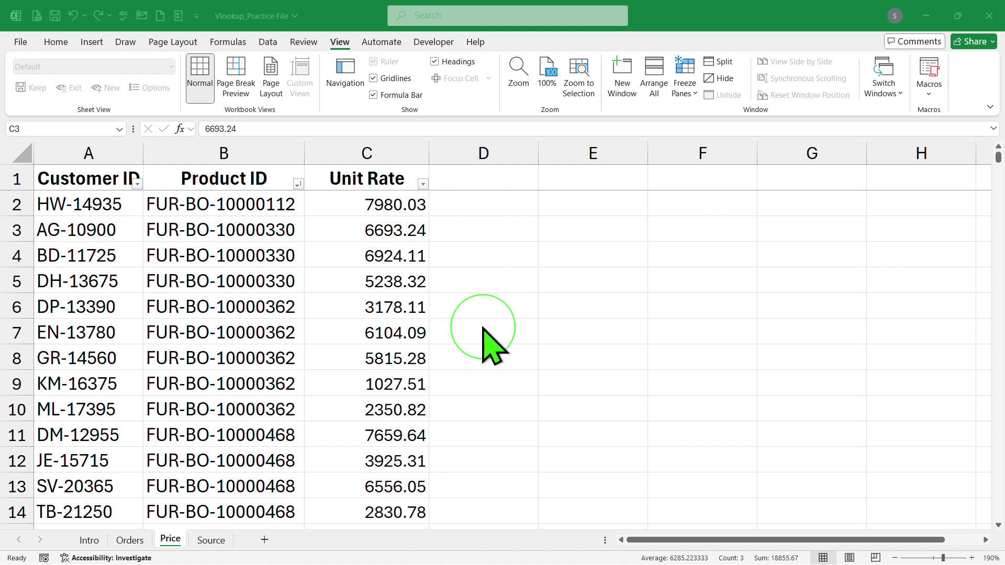
left_click(501, 264)
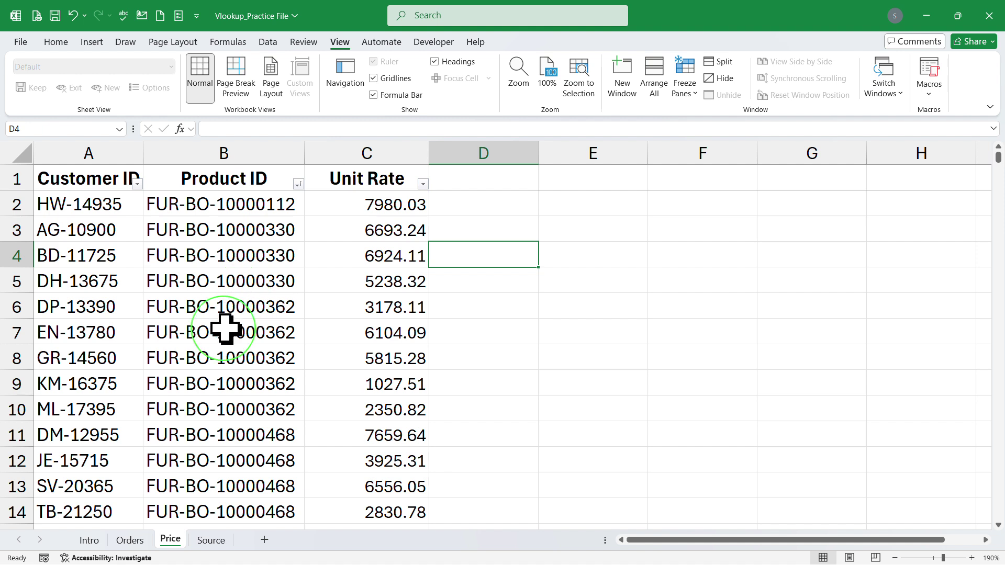
- Compare the Customer ID and Product ID columns of the Orders sheet with those of the Price sheet
left_click(139, 542)
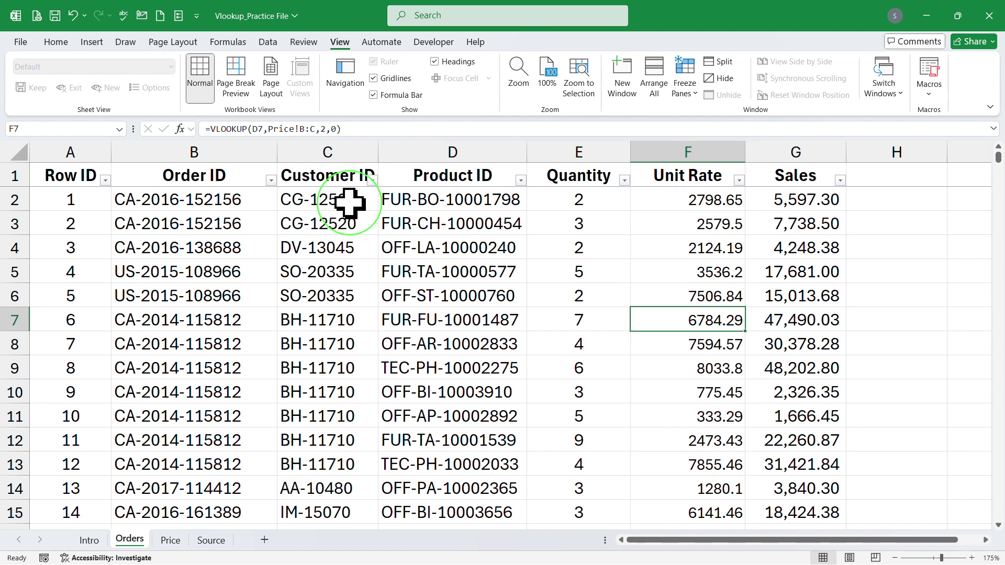
left_click(170, 541)
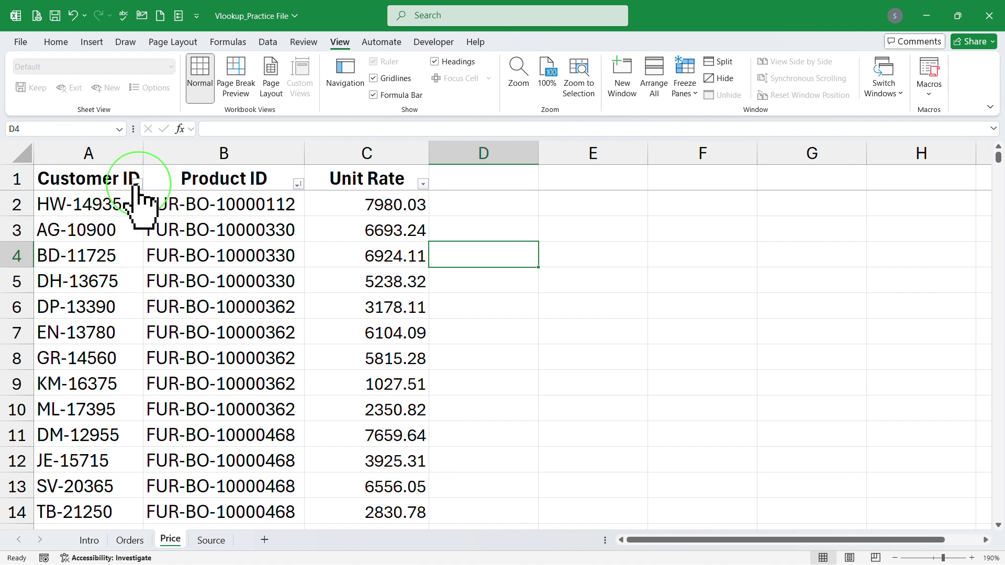
left_click(224, 180)
left_click(87, 206)
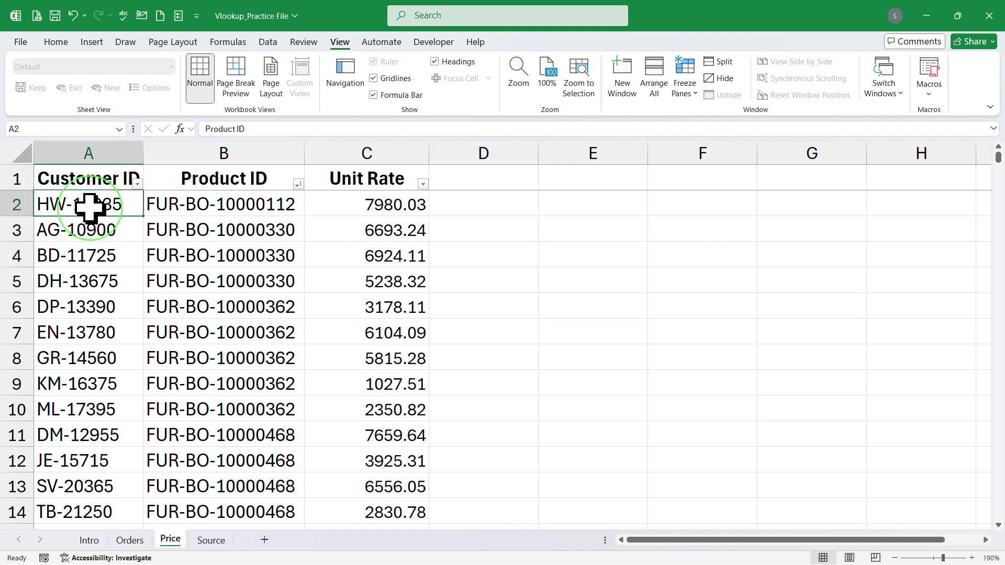
left_click(199, 206)
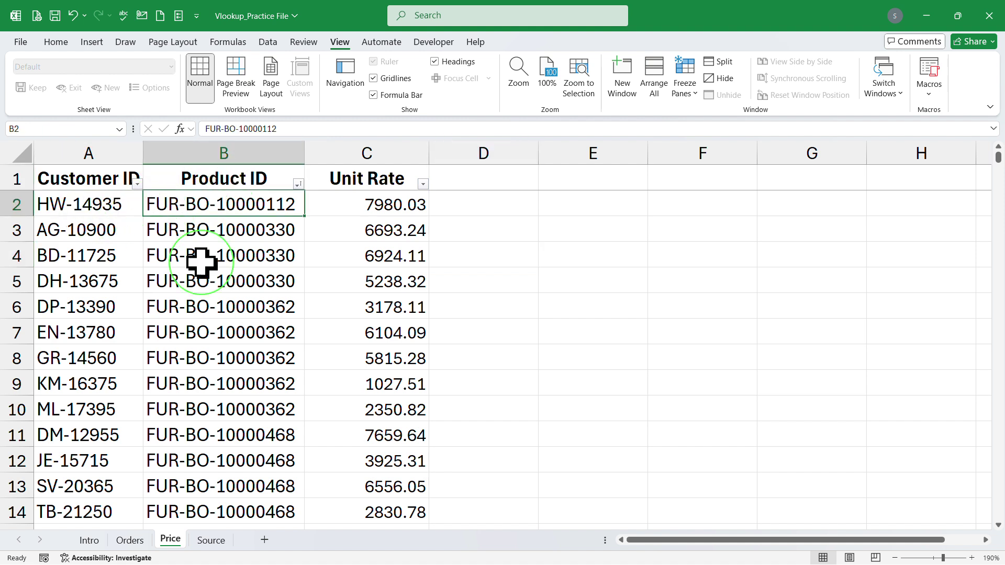
left_click(130, 540)
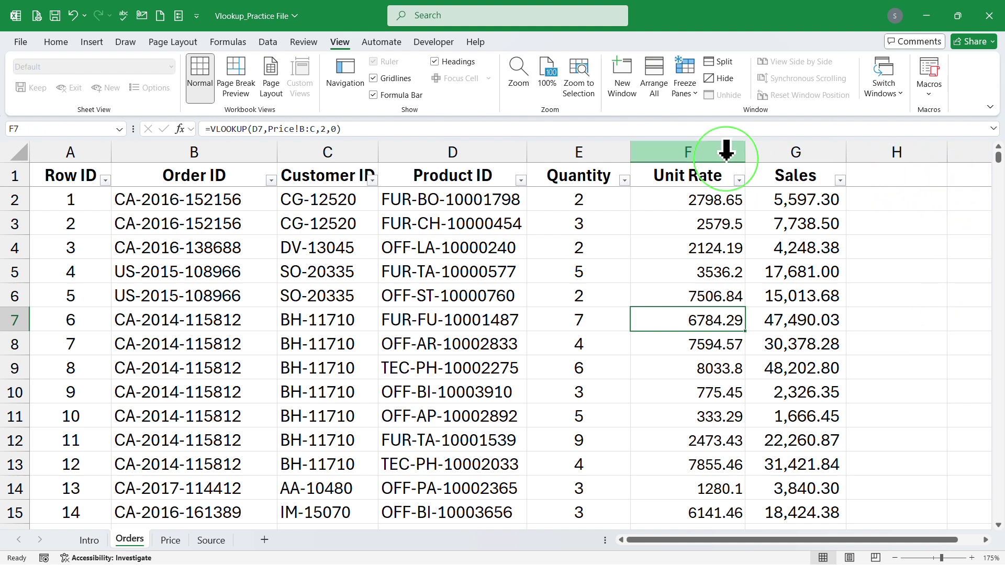
- Clear all VLOOKUP results from the Orders sheet's Unit Rate column, from F2 down to the last row
left_click(699, 174)
key("Down")
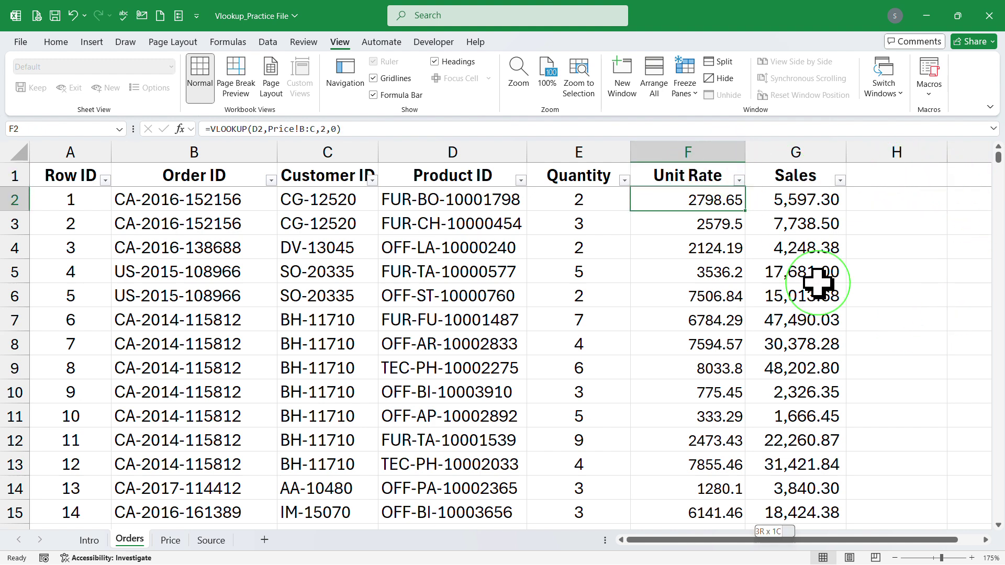
key("ctrl+shift+Down")
key("Delete")
- Add the header "Lookup code" in cell H1 of the Orders sheet
key("Up")
key("Right")
key("Right")
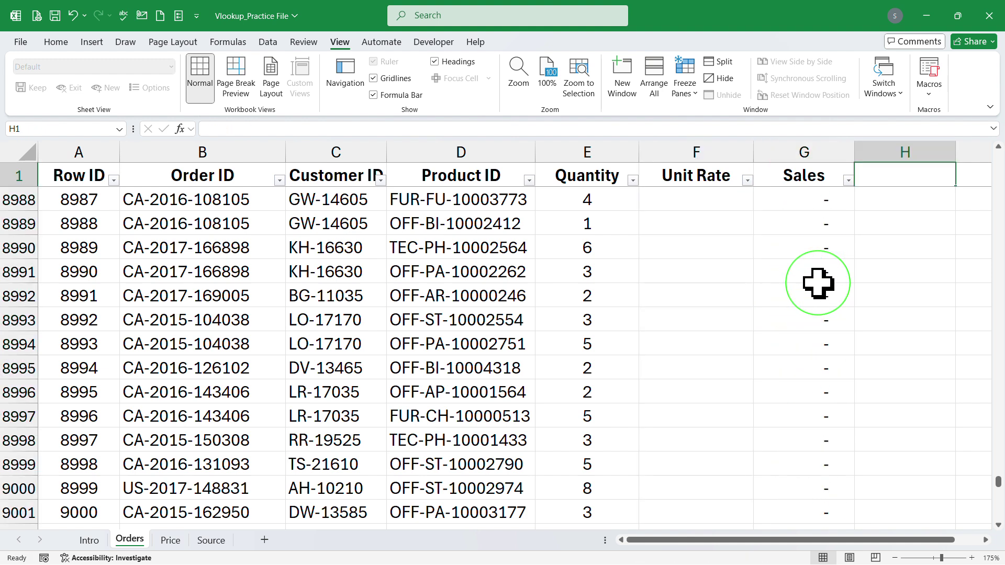
key("Down")
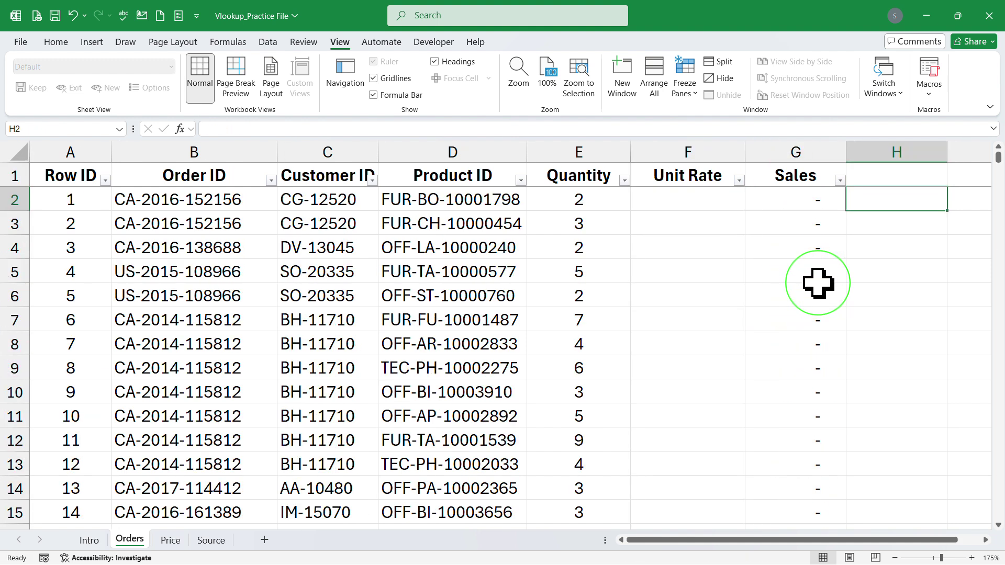
key("Up")
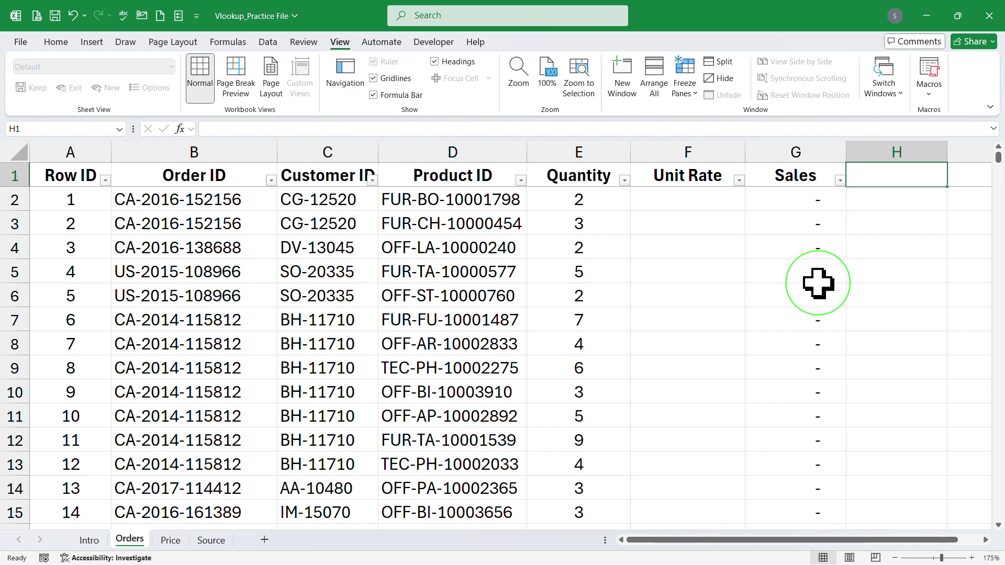
type("Lookup code")
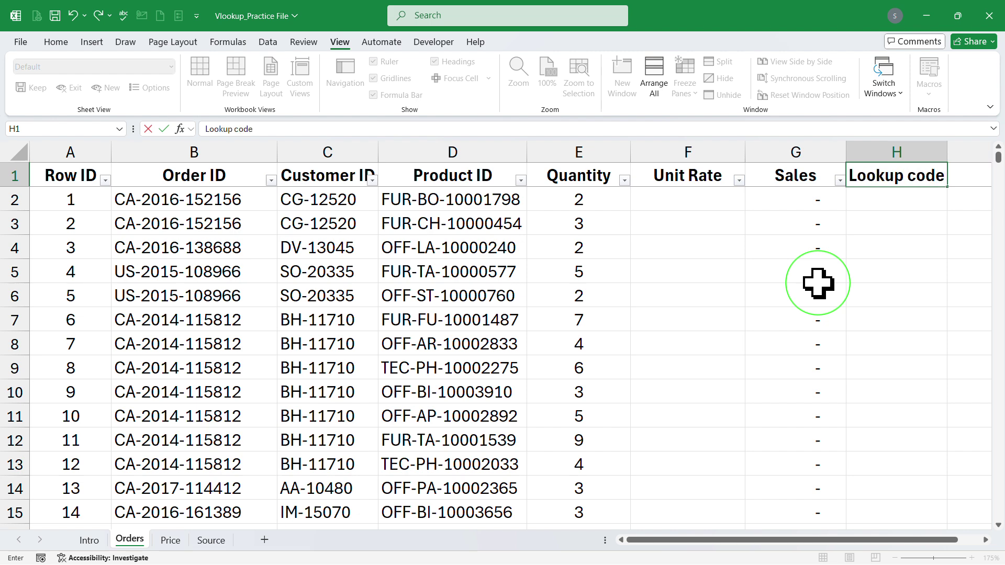
key("Return")
key("Up")
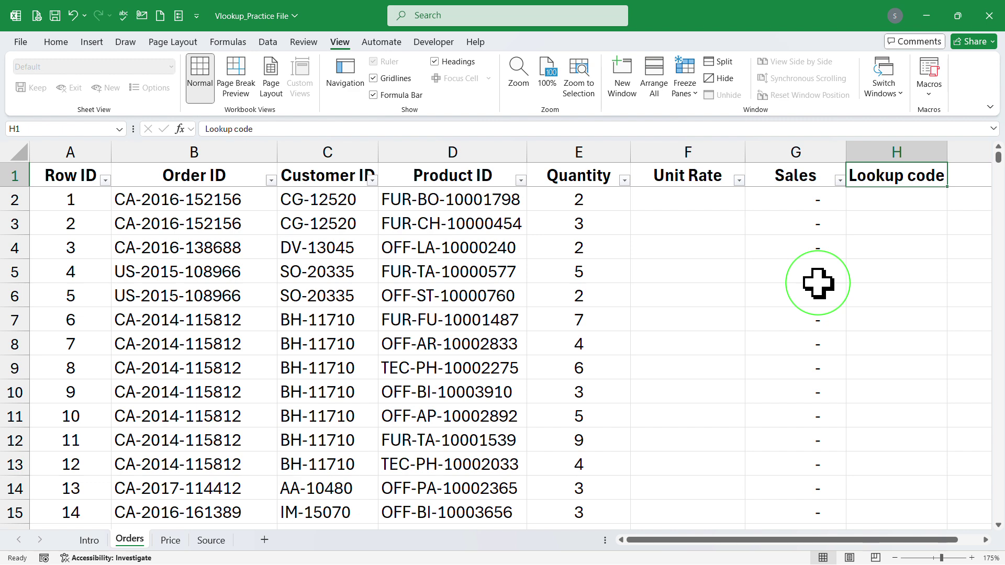
- Copy the Lookup code header from the Orders sheet into cell D1 of the Price sheet
key("ctrl+c")
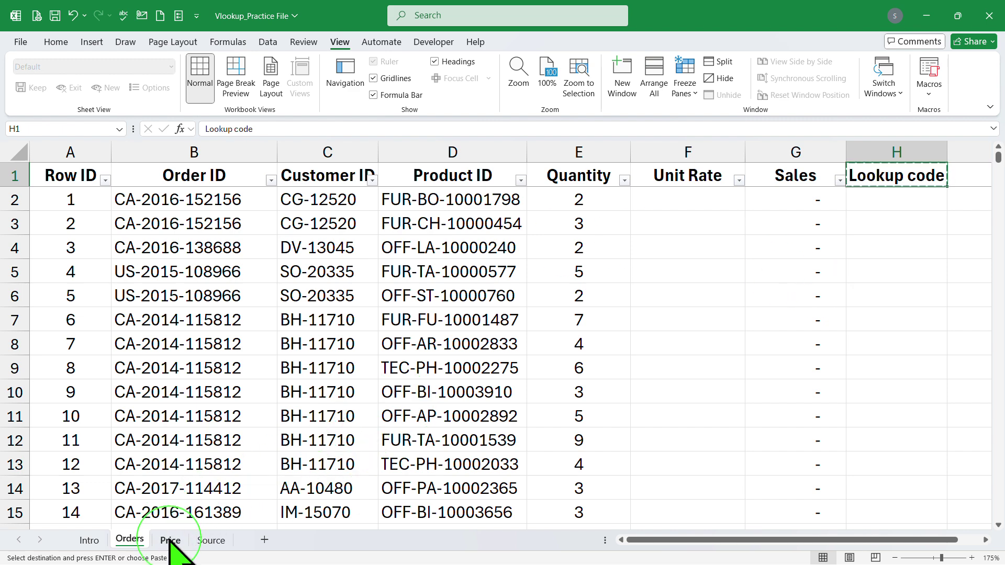
left_click(170, 540)
left_click(487, 183)
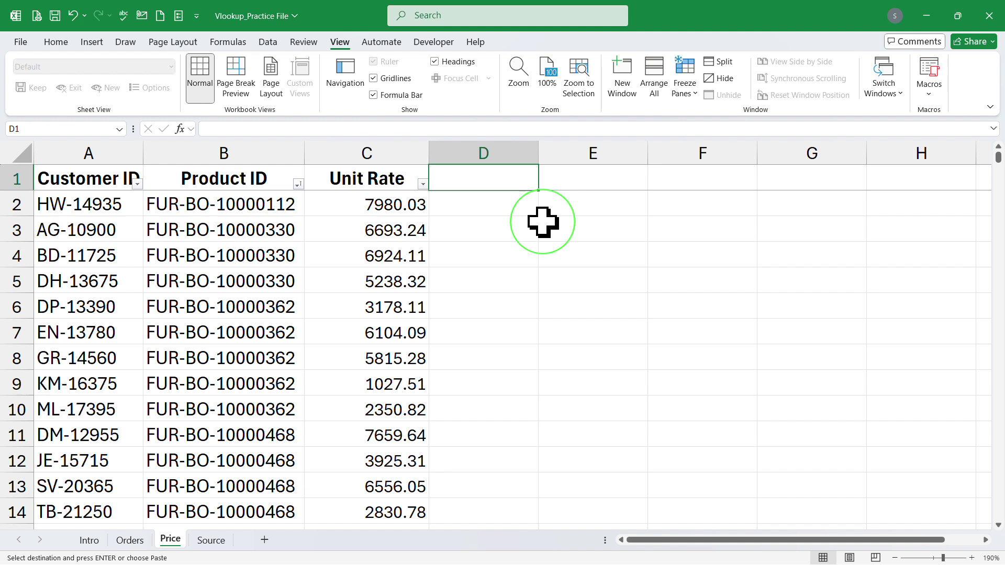
key("ctrl+v")
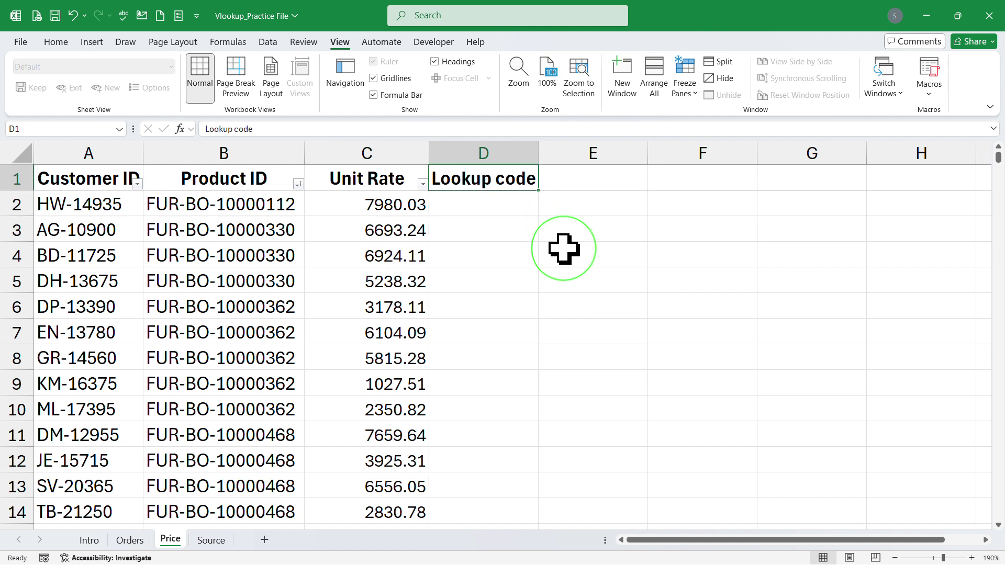
- Combine Customer ID and Product ID in cell H2 of the Orders sheet with the formula =C2&D2
left_click(133, 541)
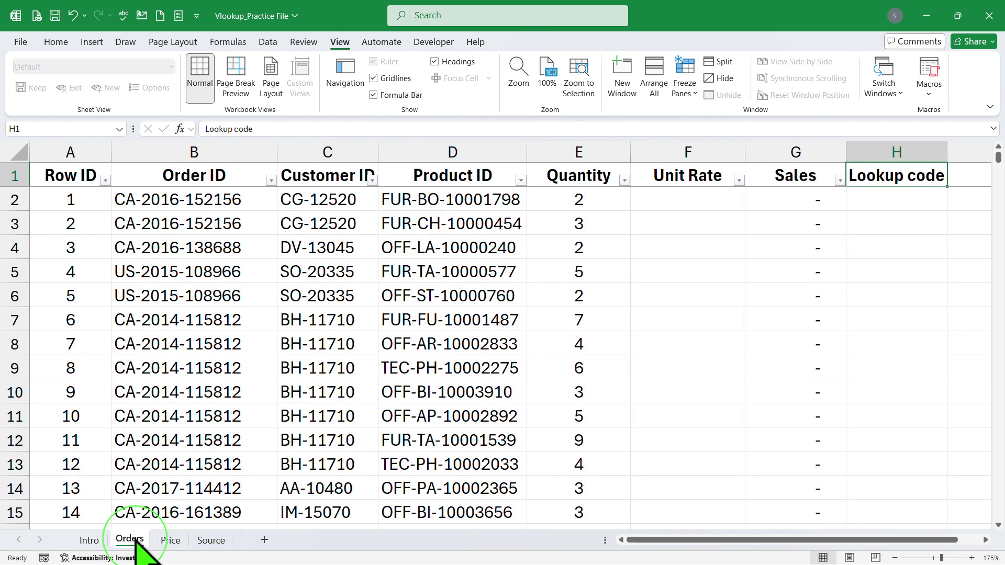
left_click(890, 197)
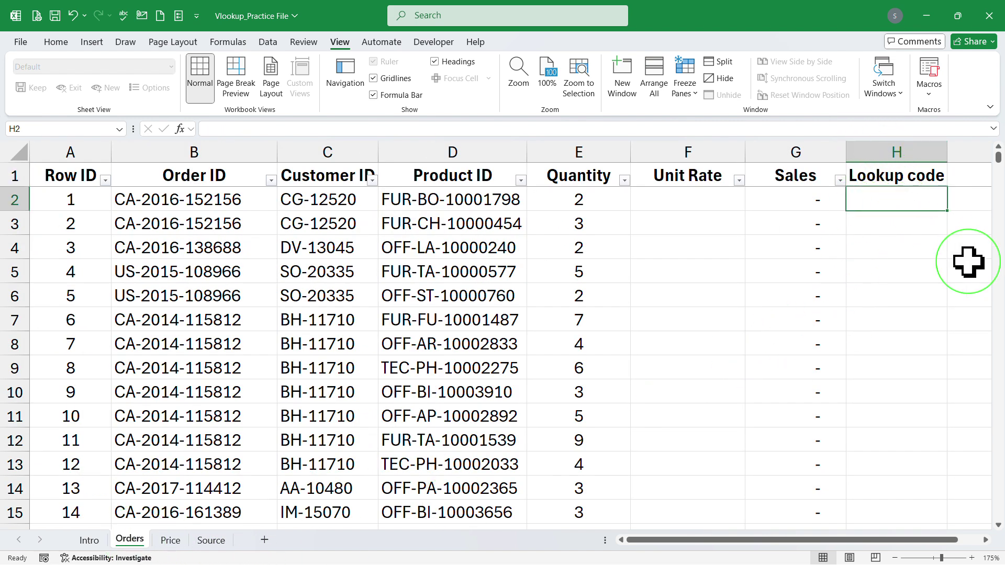
type("=")
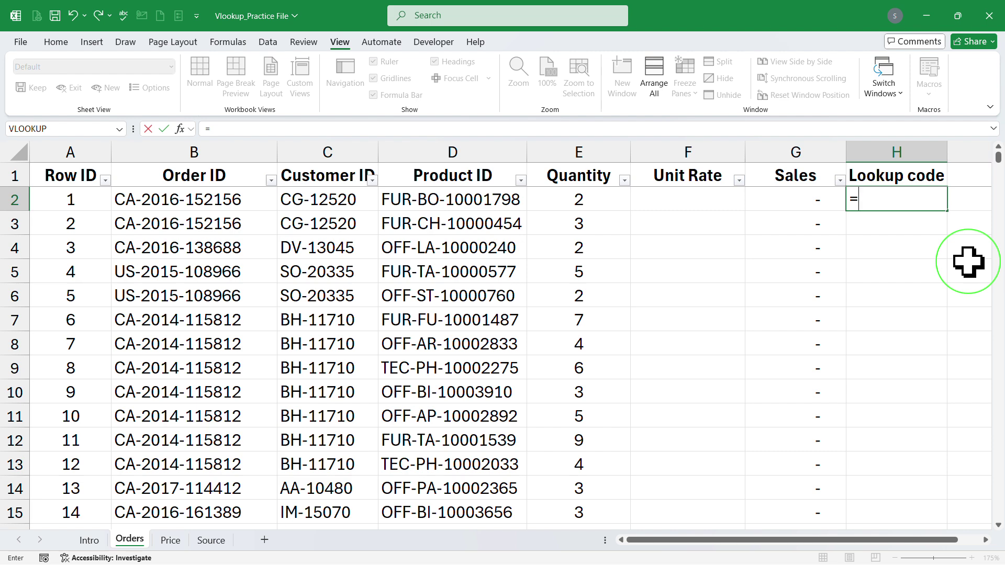
key("Left")
key("Left")
key("Left")
key("Left")
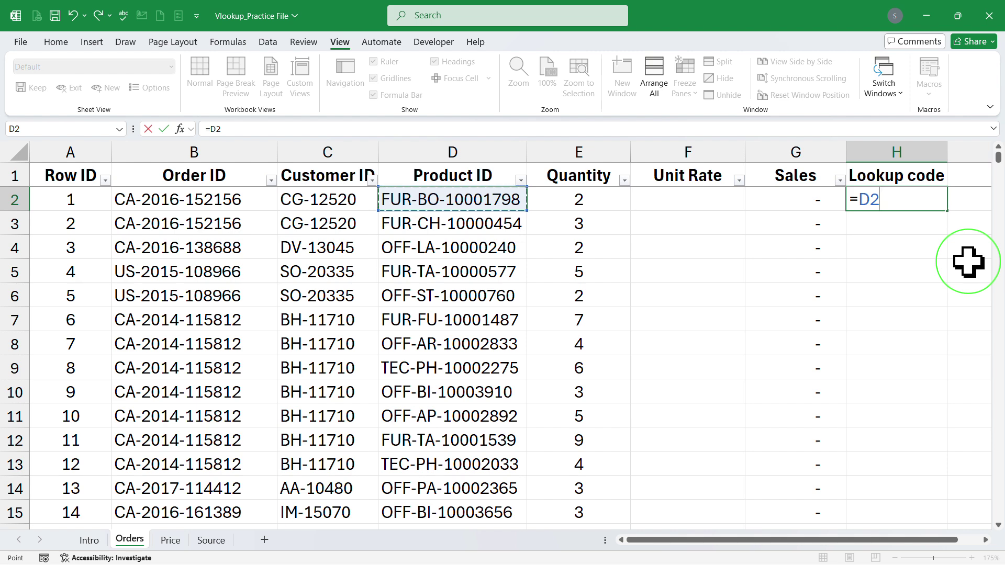
key("Left")
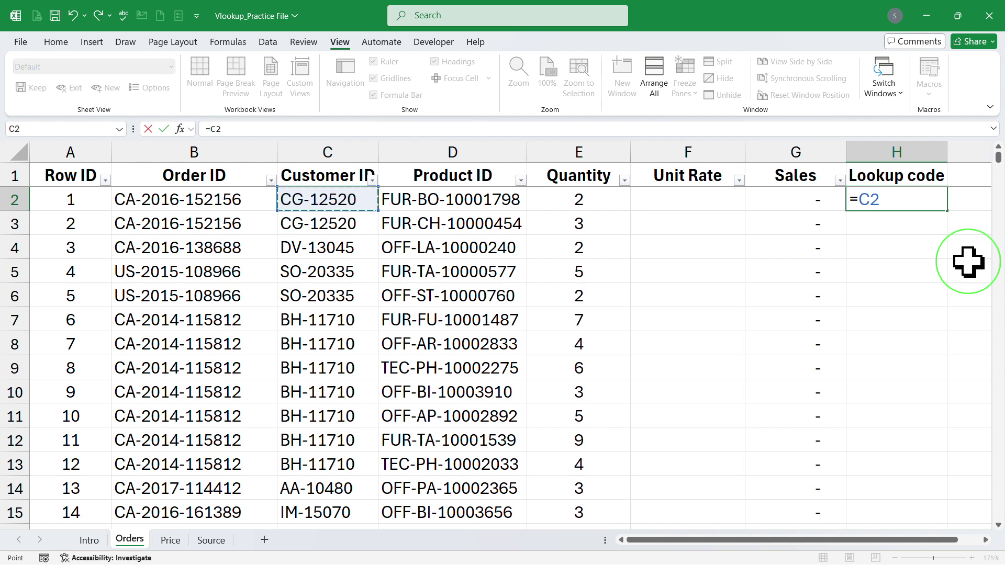
key("Left")
key("Left")
key("Left")
key("Left")
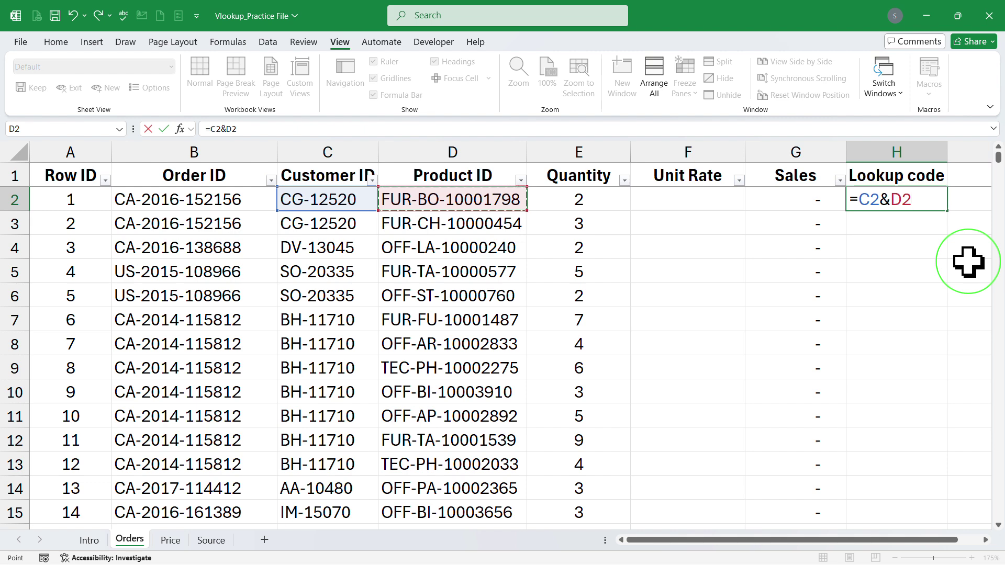
key("Return")
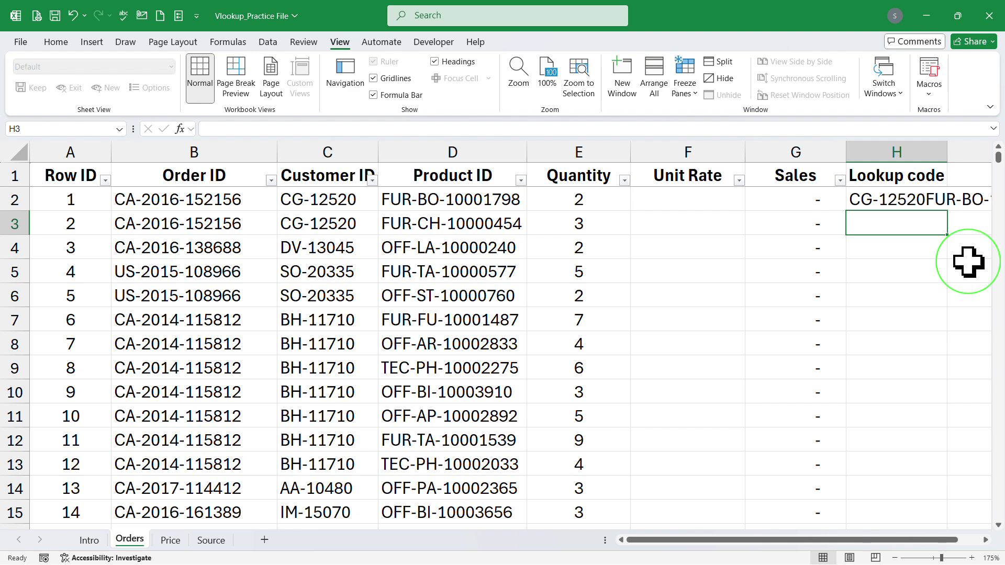
- Fill the H2 lookup code formula down the whole Lookup code column and check the combined codes
key("Up")
key("Right")
key("Right")
key("Left")
key("Left")
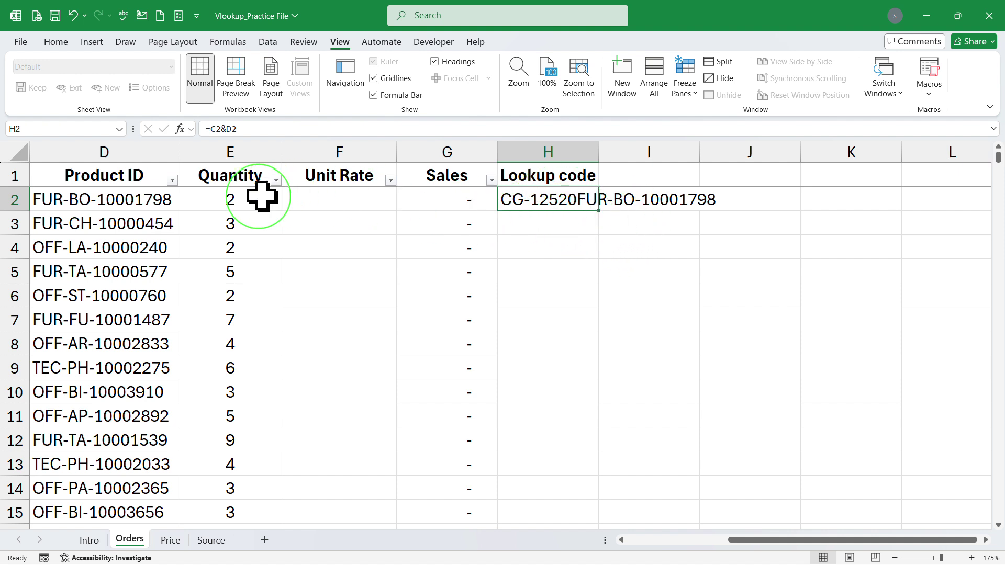
left_click(625, 539)
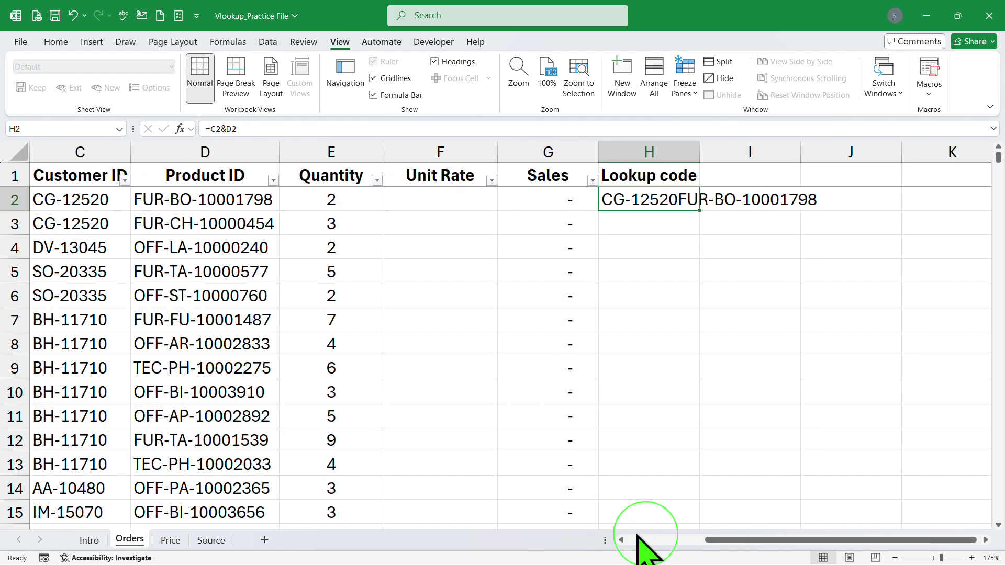
double_click(704, 214)
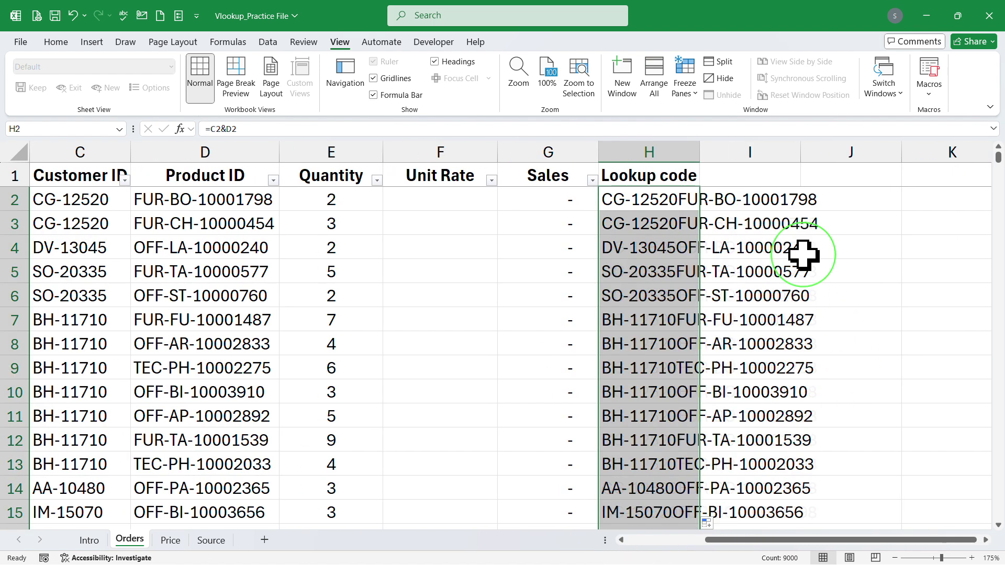
left_click(874, 266)
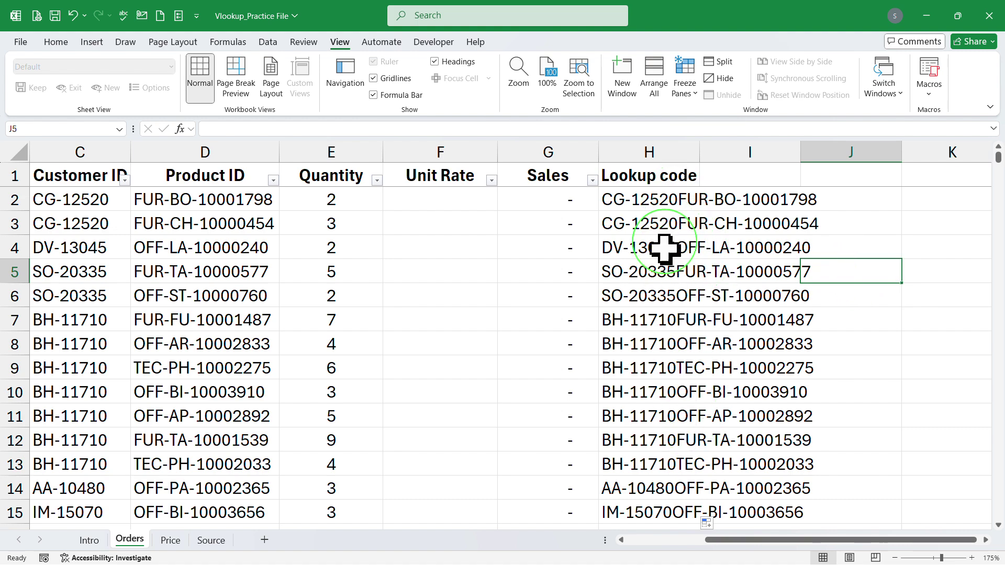
scroll(670, 225, "down", 4)
scroll(663, 226, "up", 4)
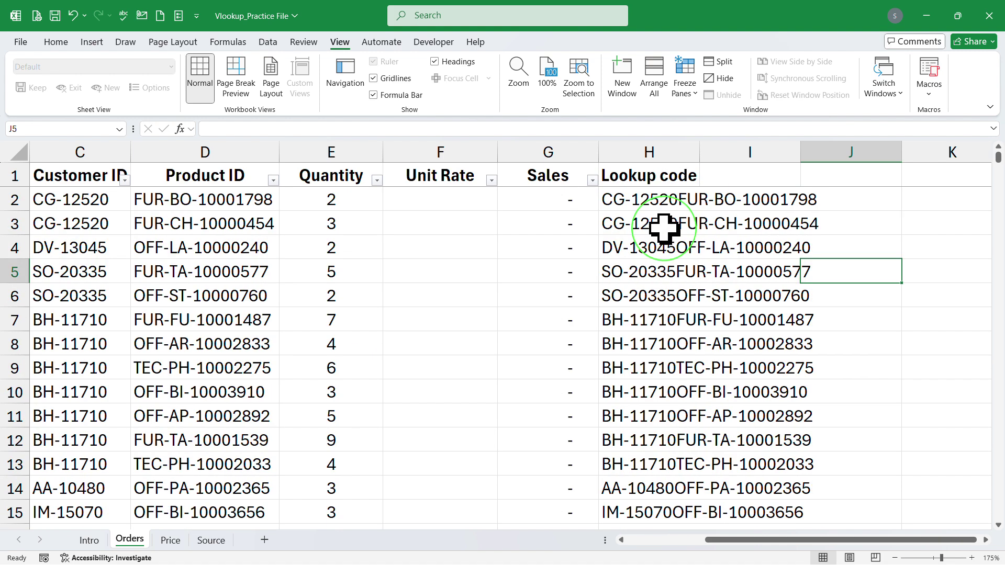
- Apply a Duplicate Values conditional format to column H, using Light Red Fill with Dark Red Text
left_click(663, 150)
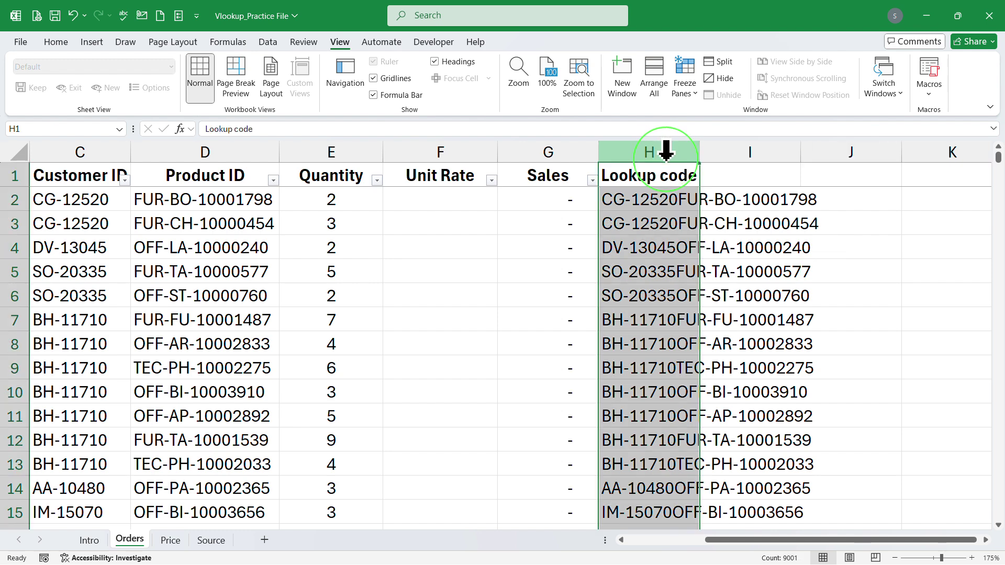
left_click(64, 42)
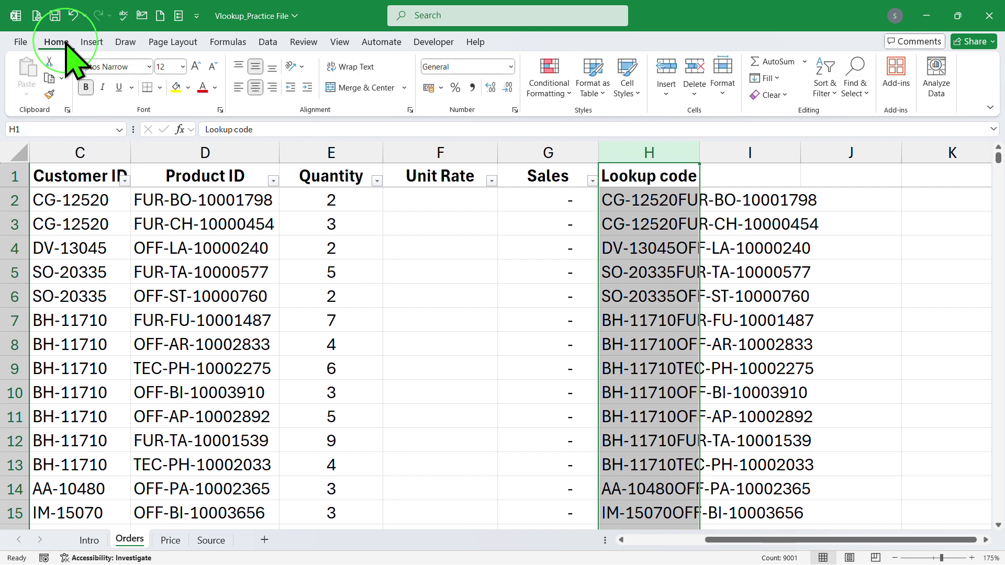
left_click(559, 87)
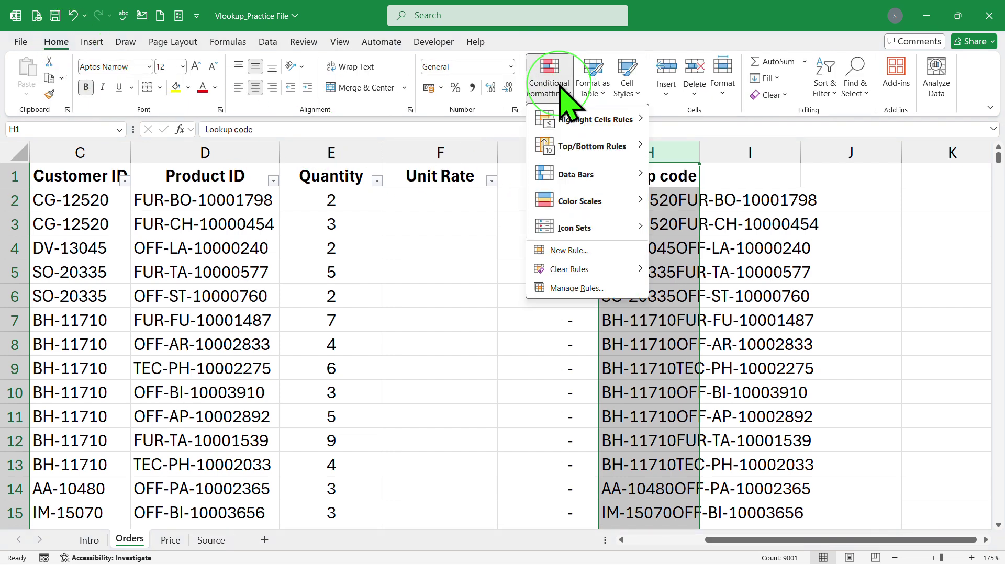
mouse_move(582, 119)
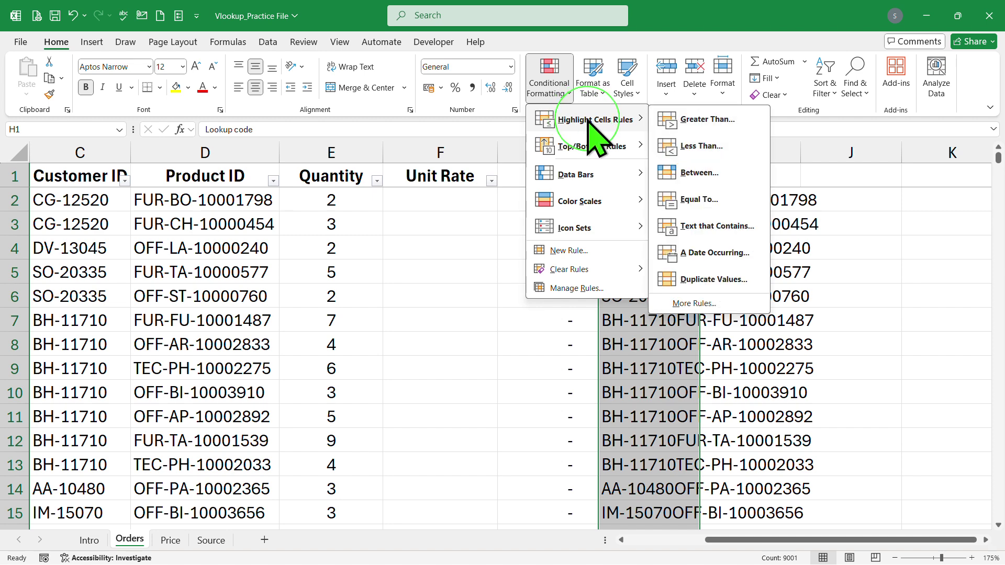
left_click(704, 280)
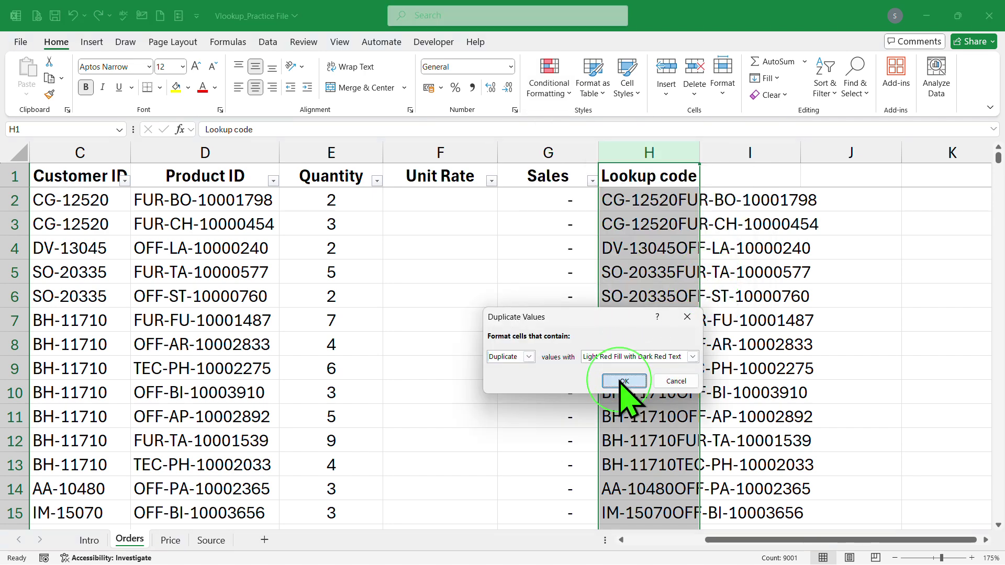
left_click(622, 380)
- Reapply the header filter to include the Lookup code column, and check its filter options for highlighted duplicates
left_click(659, 177)
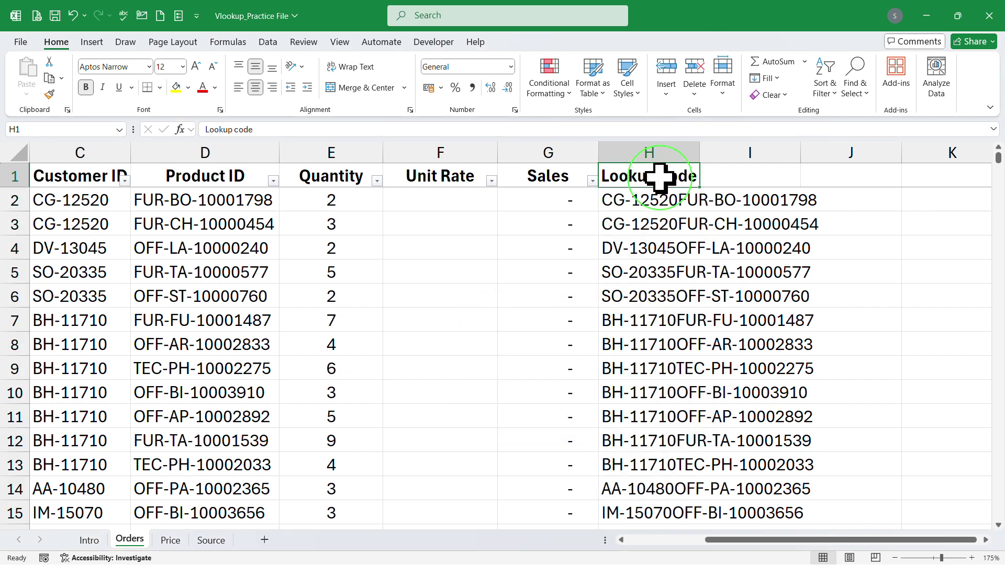
key("alt")
key("d")
key("f")
key("f")
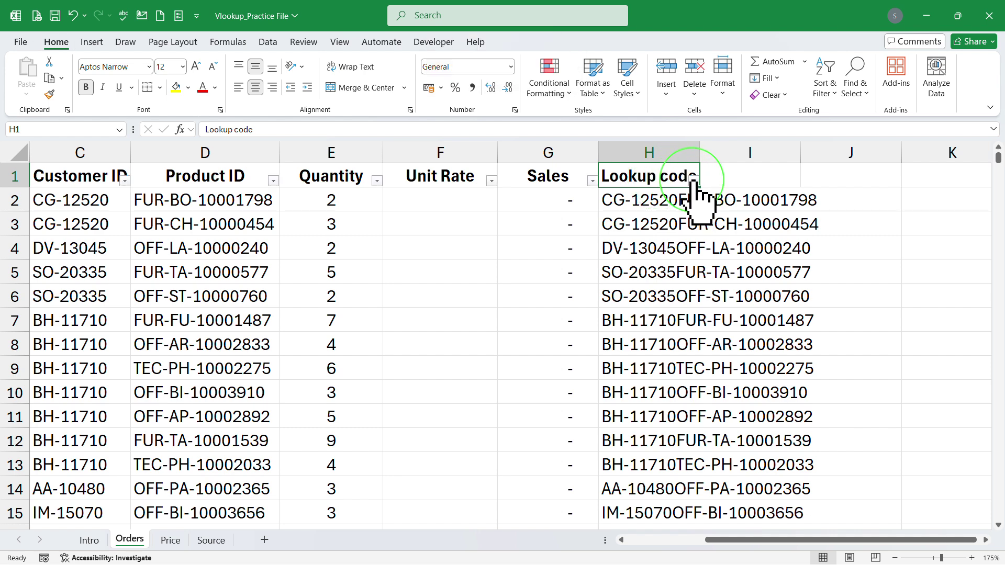
left_click(692, 180)
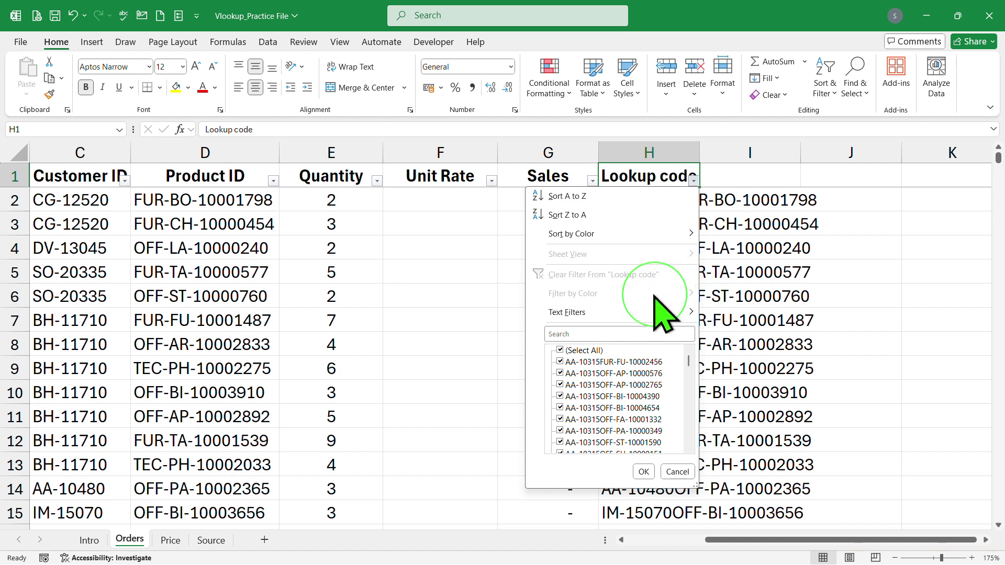
left_click(739, 297)
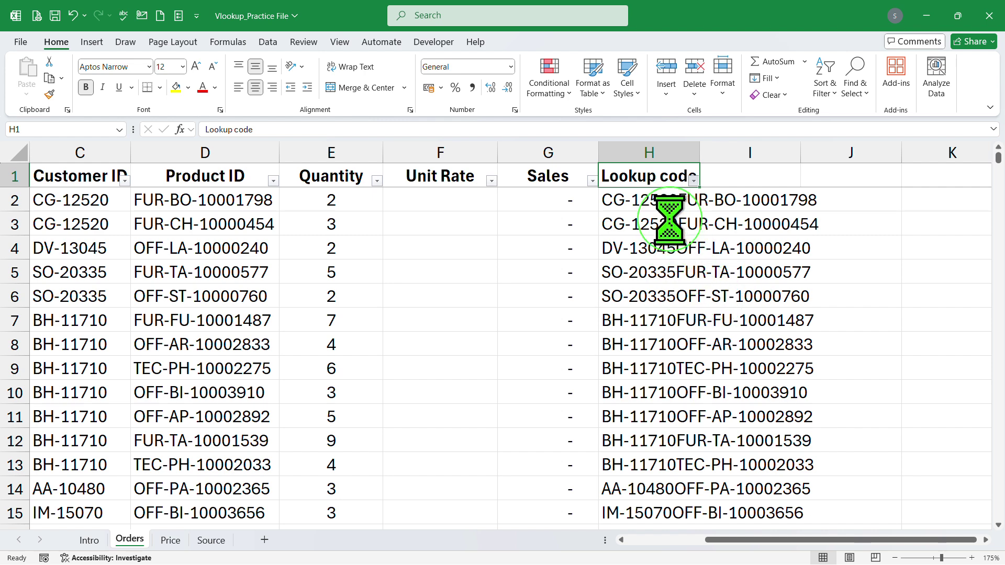
left_click(659, 246)
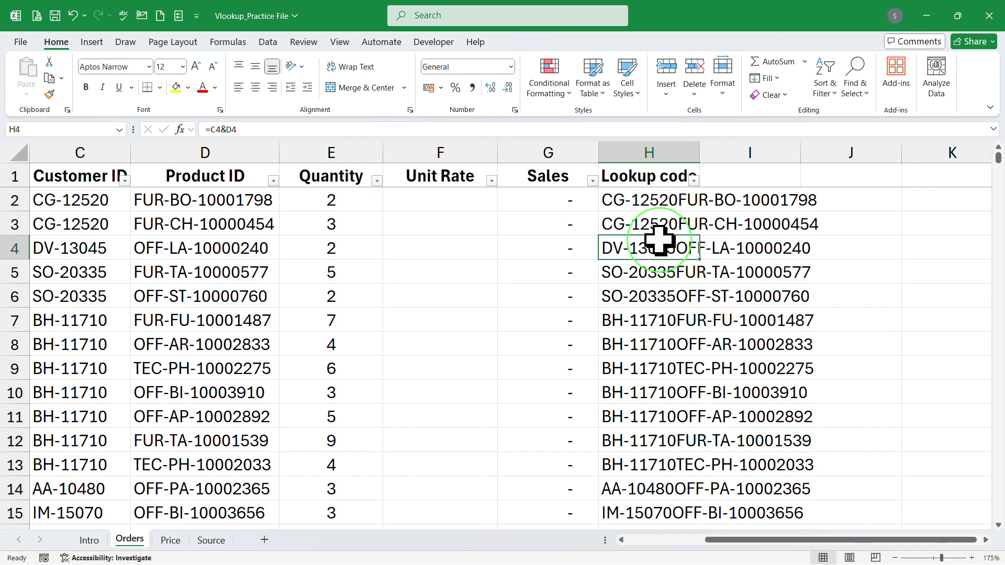
- Apply a Duplicate Values conditional format to the Product ID column of the Orders sheet, using Light Red Fill with Dark Red Text
left_click(243, 178)
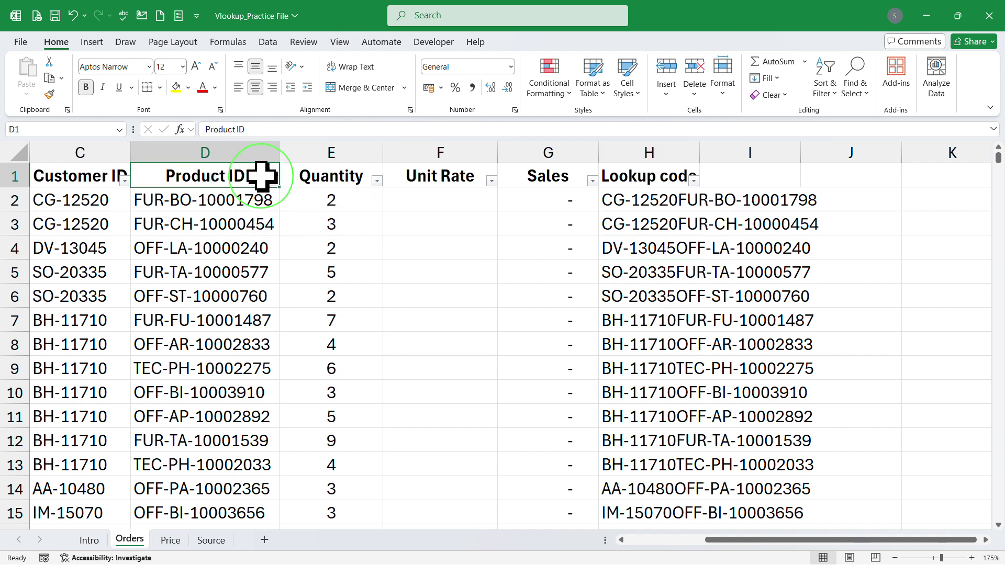
left_click(244, 150)
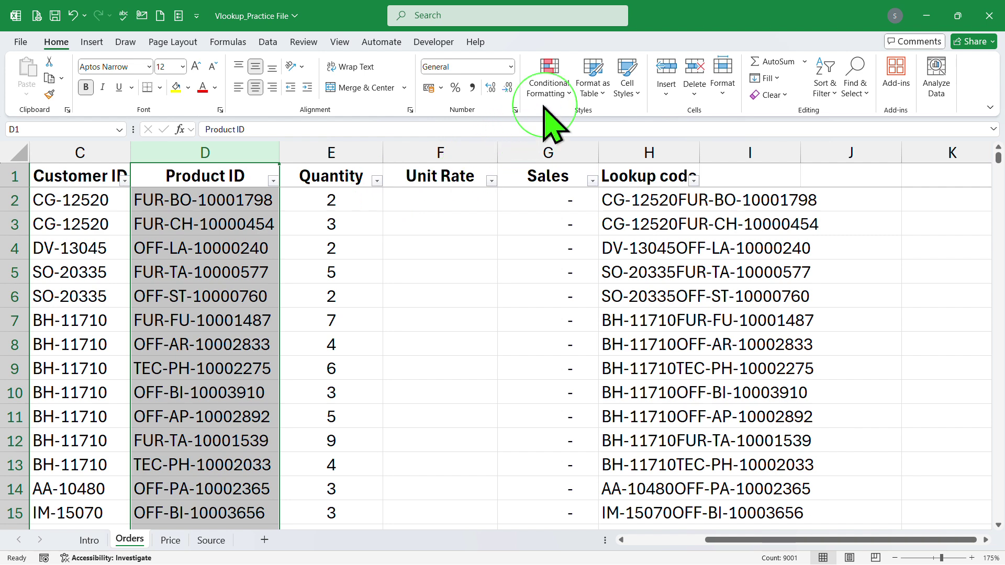
left_click(550, 87)
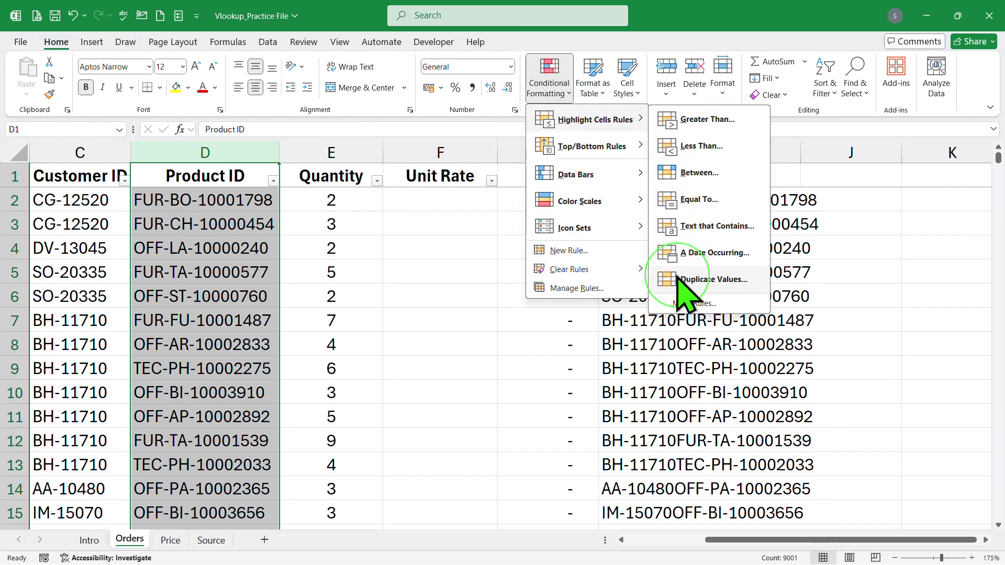
left_click(651, 287)
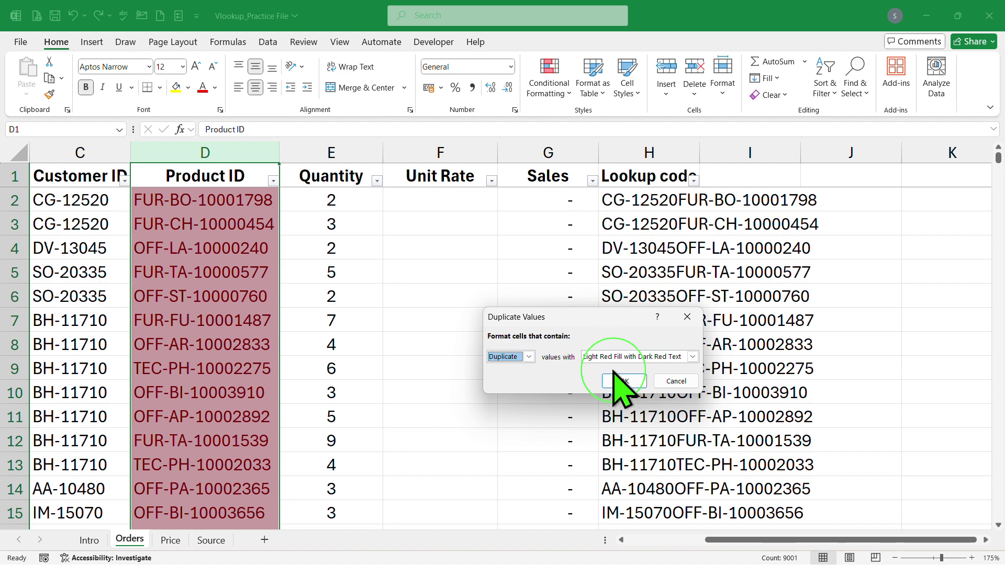
left_click(615, 381)
left_click(246, 249)
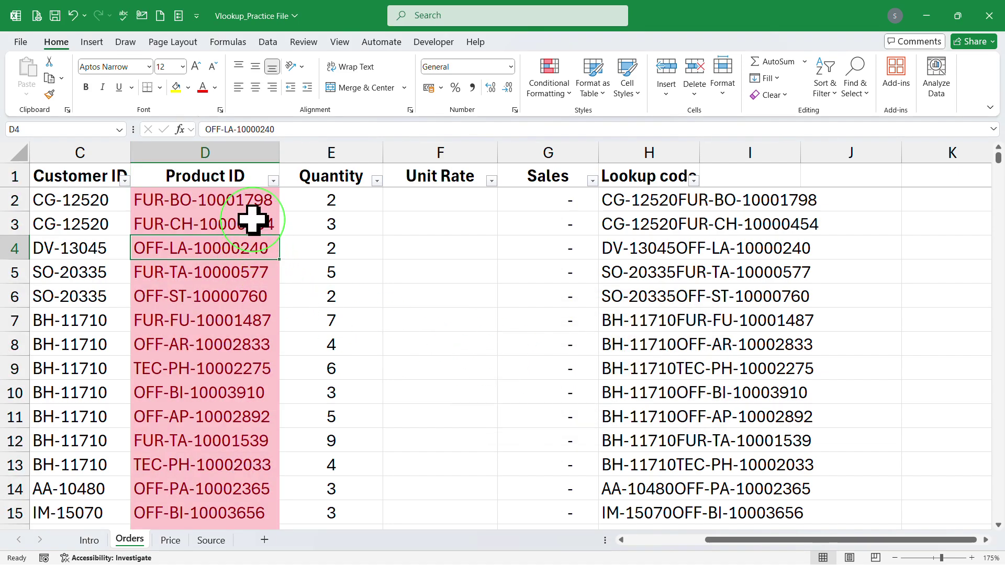
- Review the duplicate highlighting down the Product ID column and check the Lookup code column's filter options for highlighted duplicates
scroll(244, 247, "down", 6)
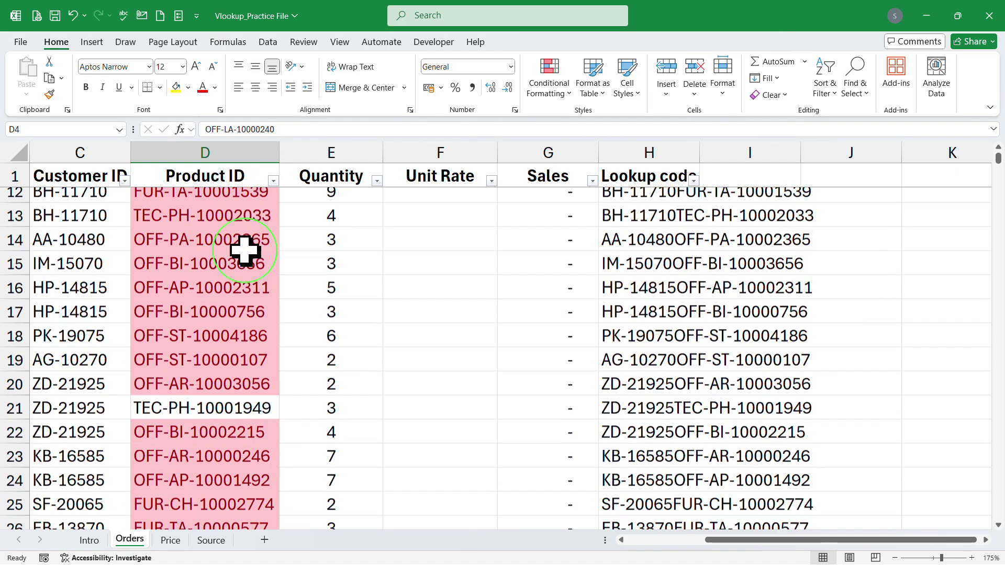
scroll(244, 226, "down", 6)
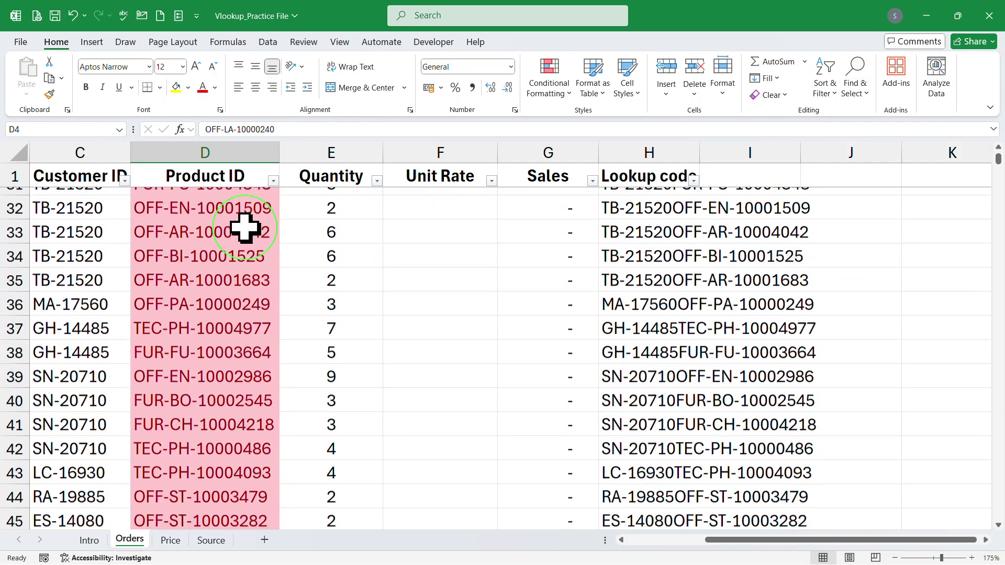
scroll(246, 241, "up", 8)
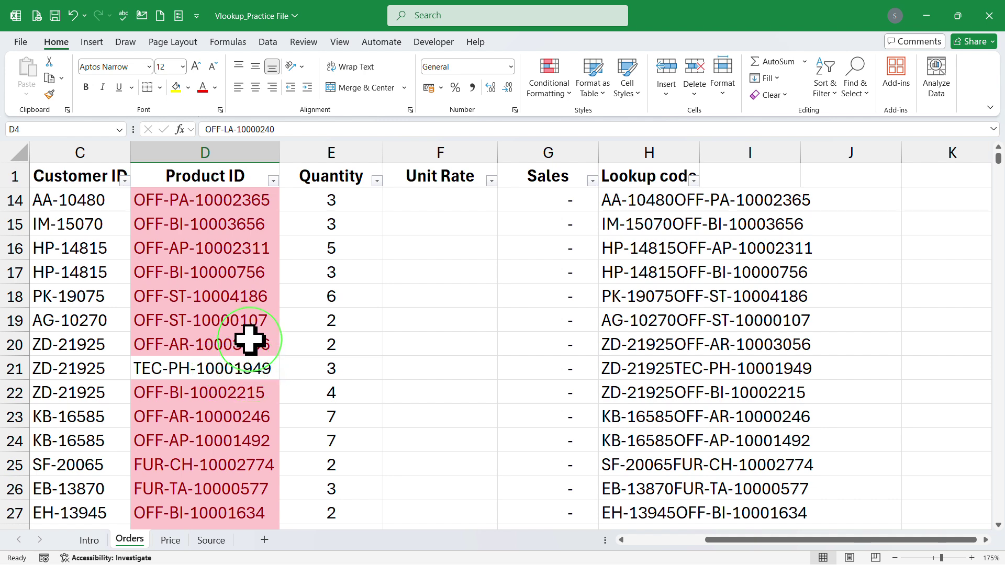
scroll(242, 314, "up", 4)
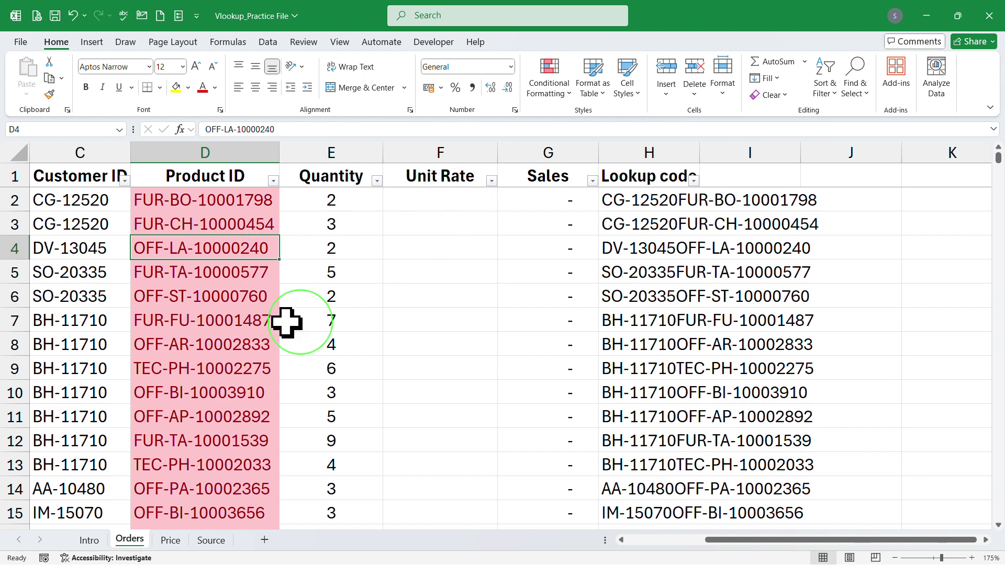
left_click(669, 243)
left_click(670, 180)
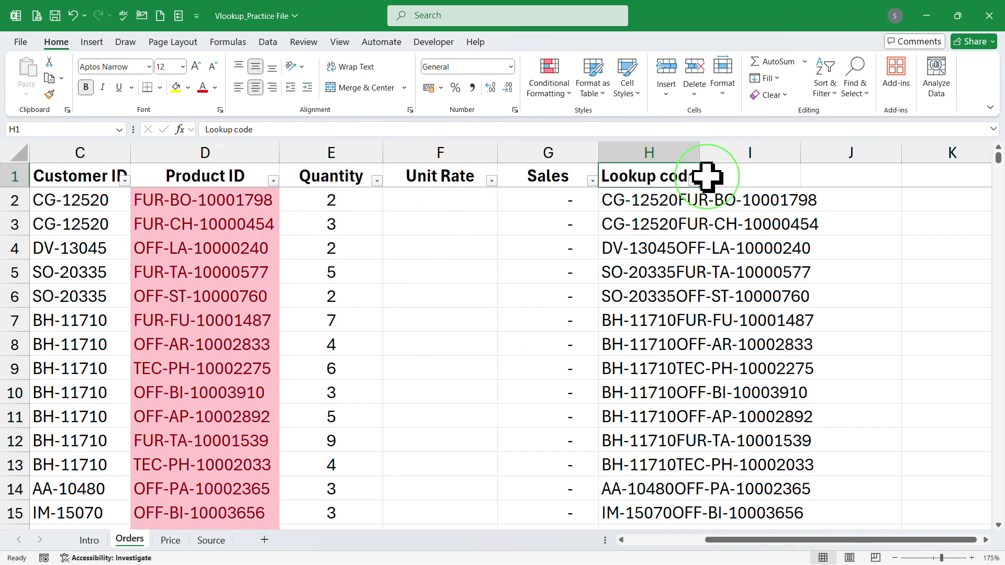
left_click(694, 180)
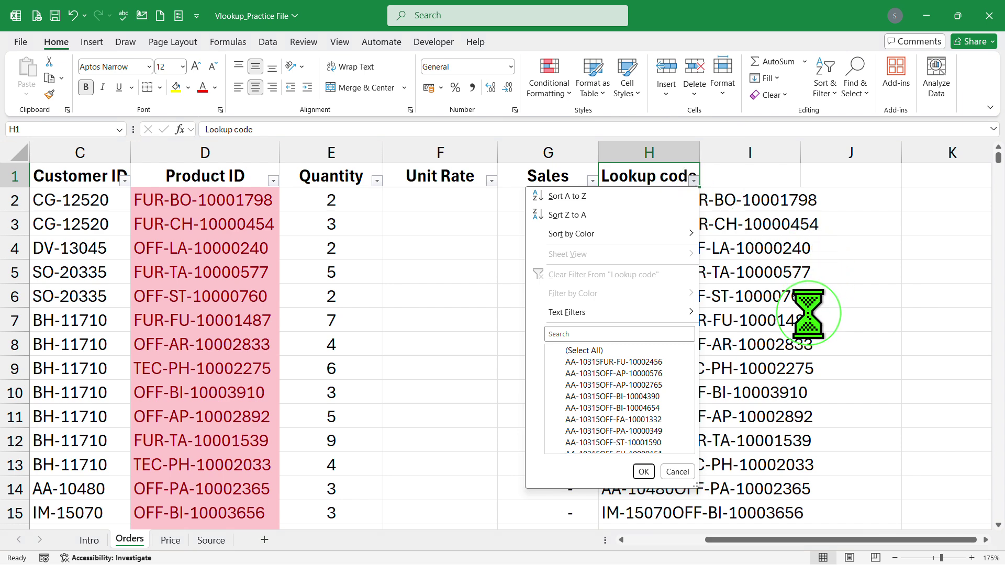
key("Escape")
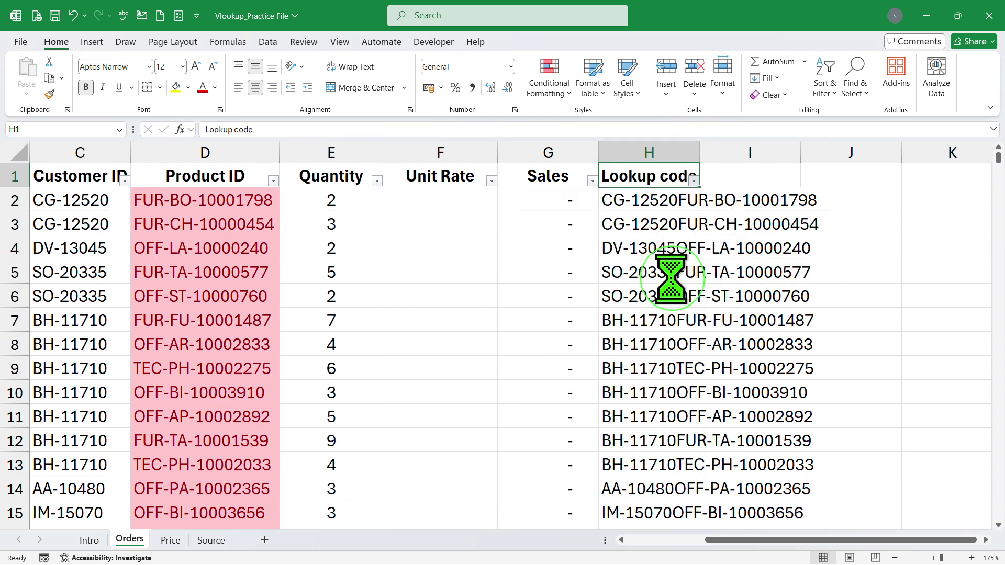
left_click(690, 317)
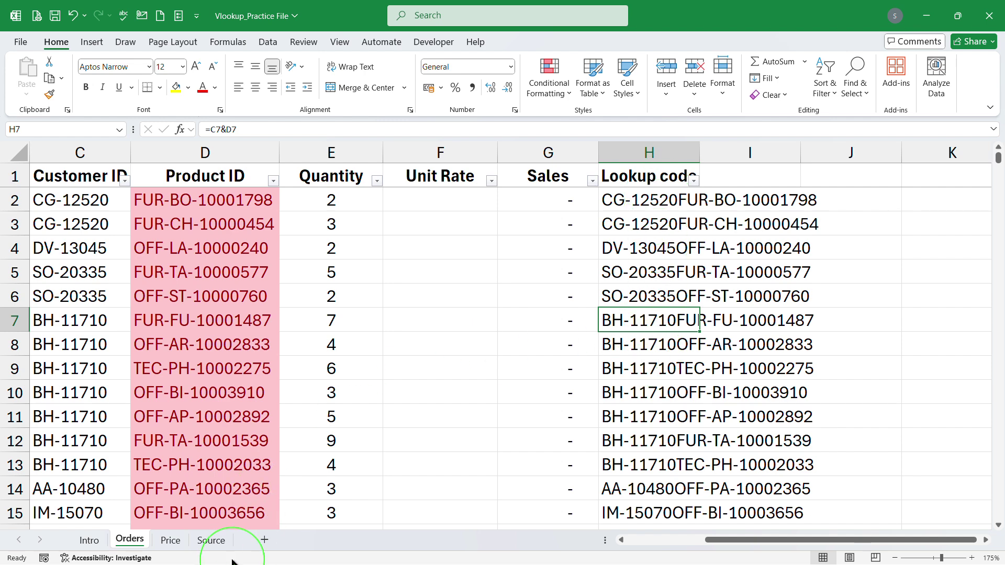
- On the Price sheet, insert a blank column before Customer ID and move the Lookup code header into cell A1
left_click(170, 539)
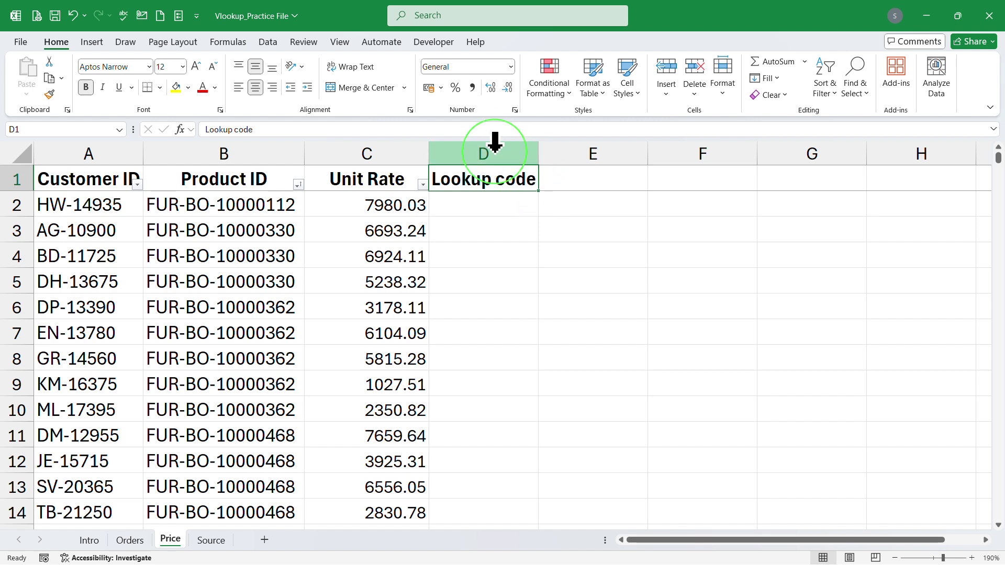
right_click(59, 148)
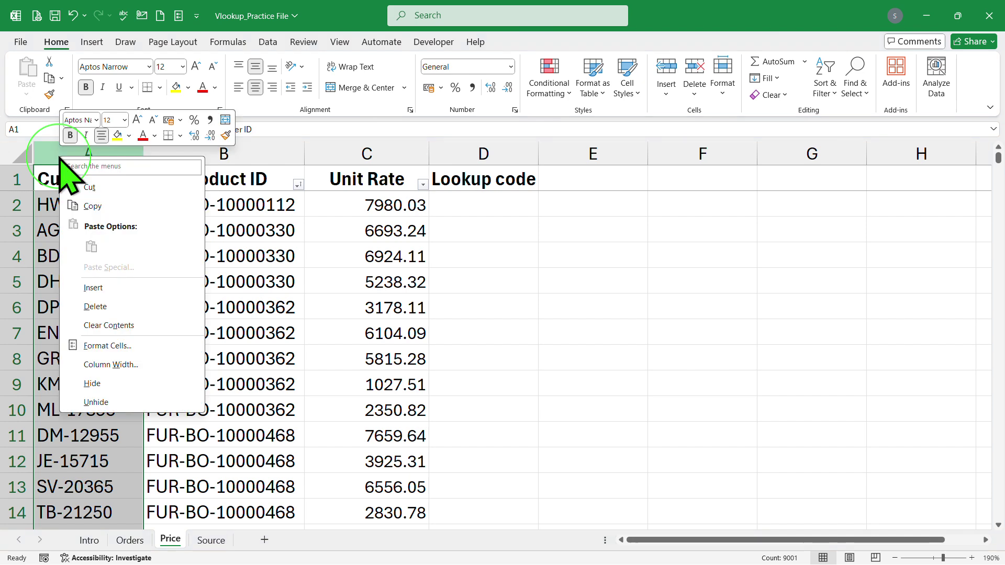
left_click(101, 288)
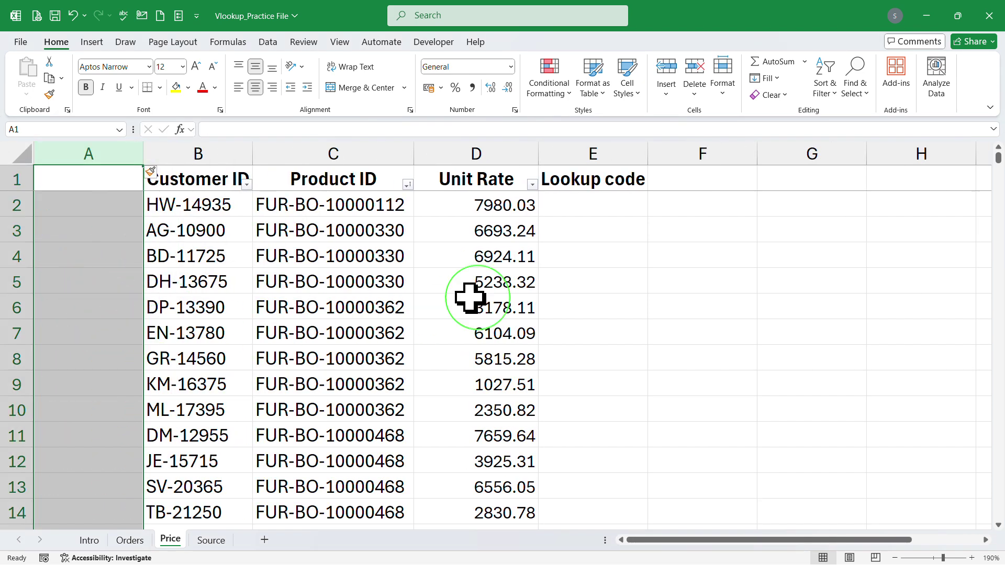
left_click(593, 184)
left_click_drag(595, 180, 100, 181)
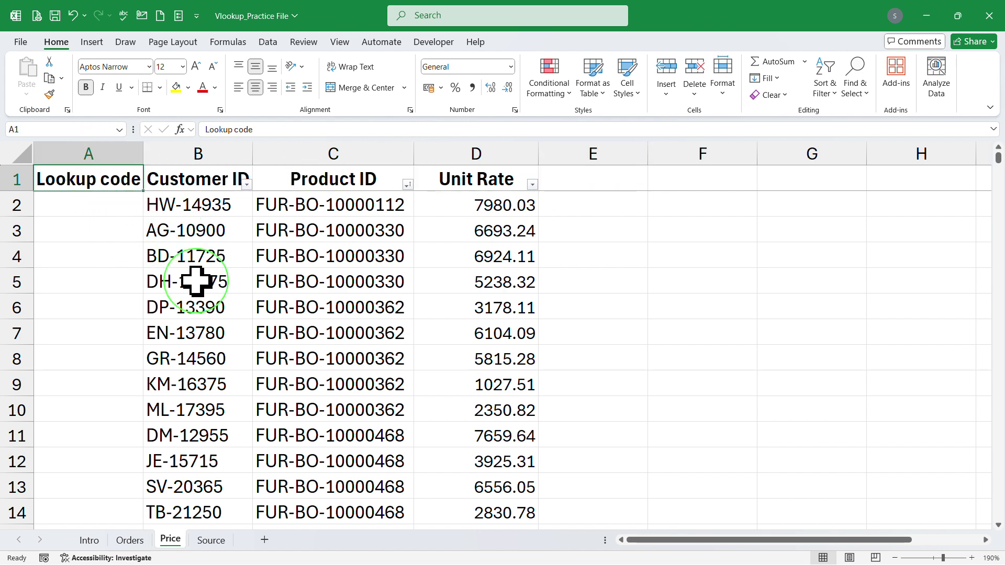
- Combine Customer ID and Product ID in cell A2 of the Price sheet with the formula =B2&C2
key("Return")
type("=")
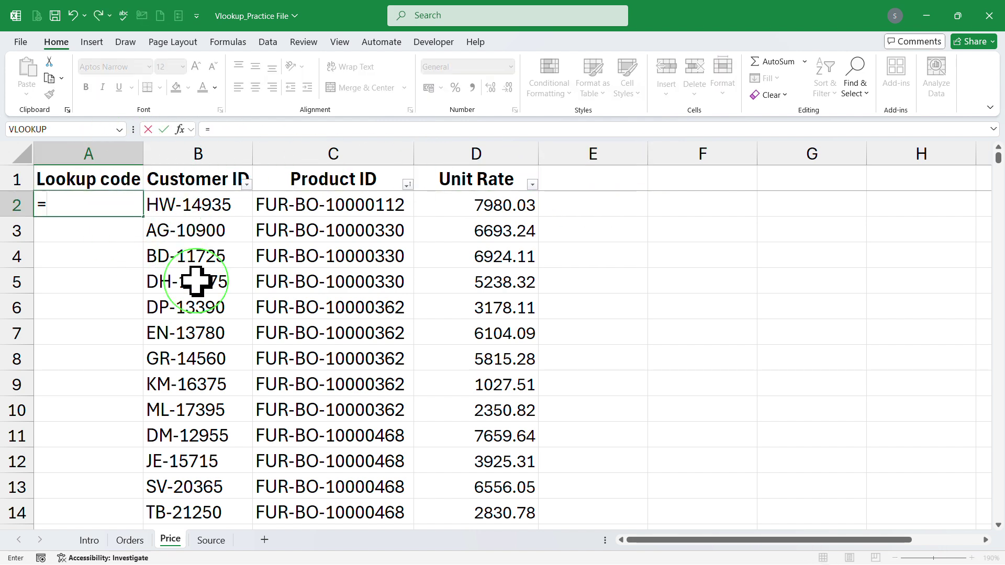
key("Right")
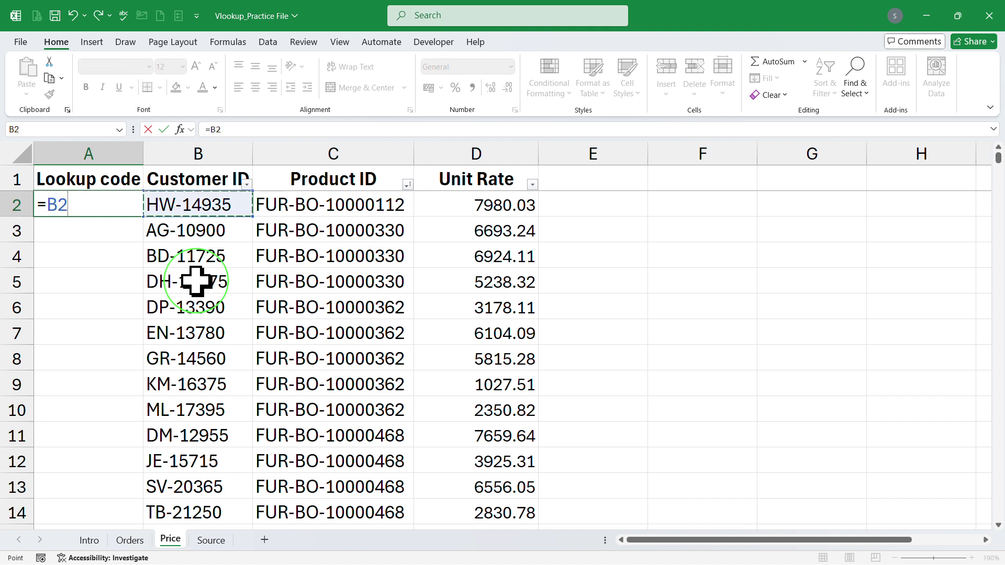
type("&")
key("Right")
key("Right")
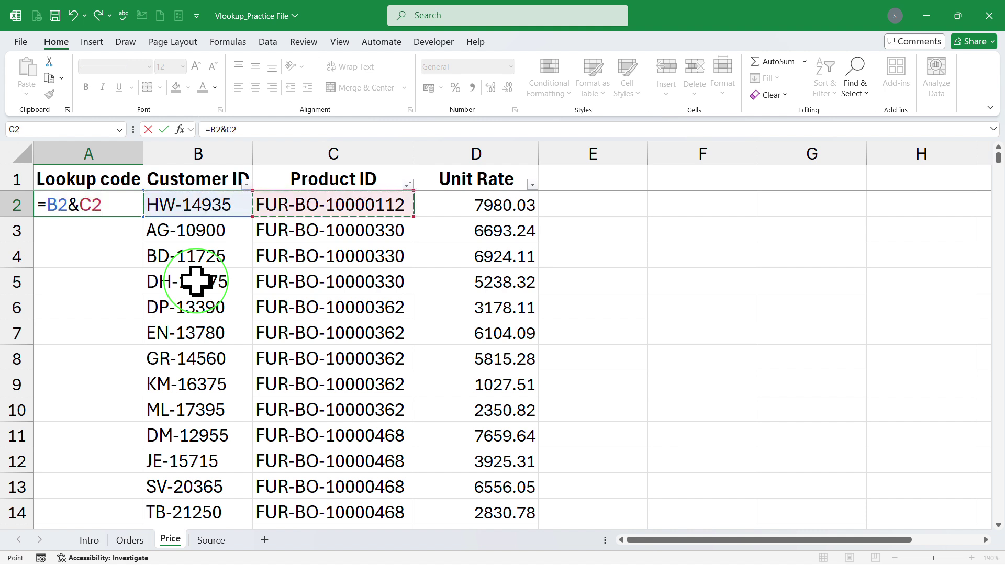
key("Return")
key("Down")
key("Up")
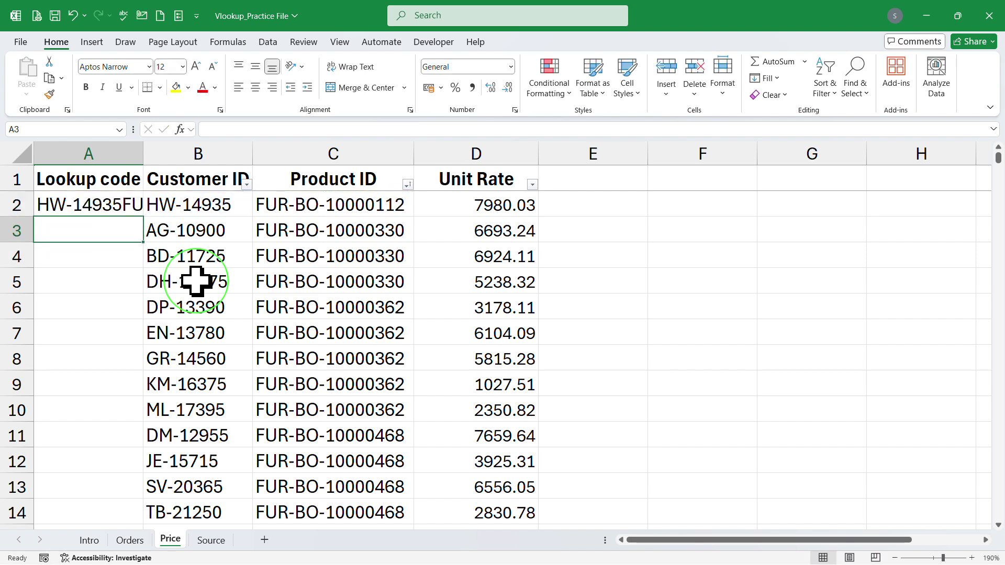
- Fill the A2 lookup code formula down the whole column and autofit column A to its contents
left_click(124, 206)
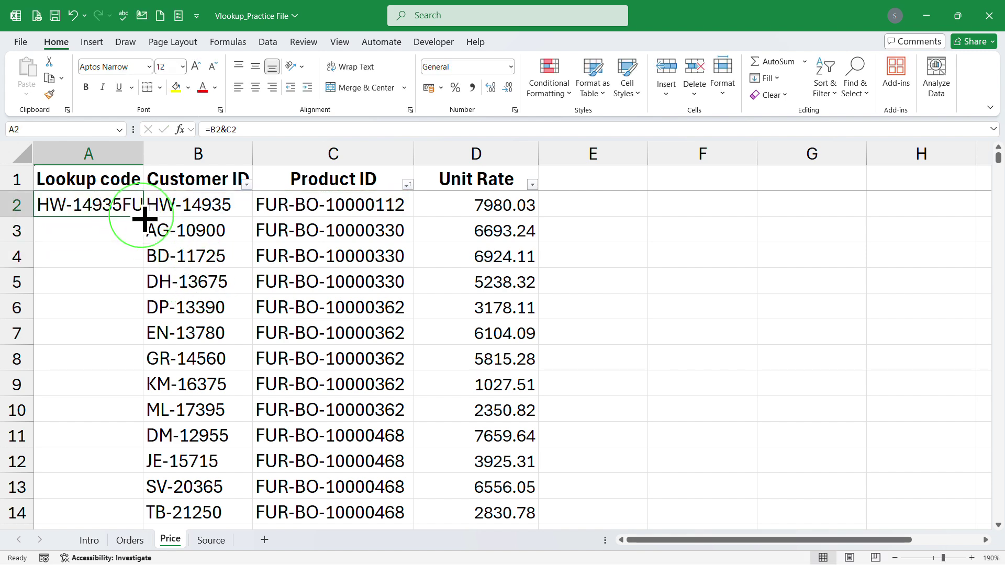
double_click(143, 216)
double_click(143, 155)
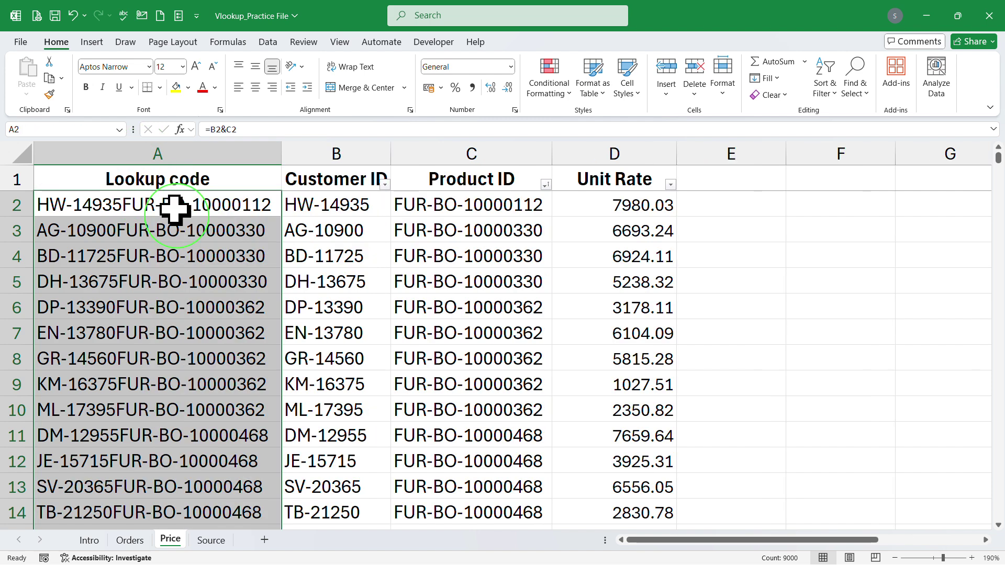
left_click(343, 268)
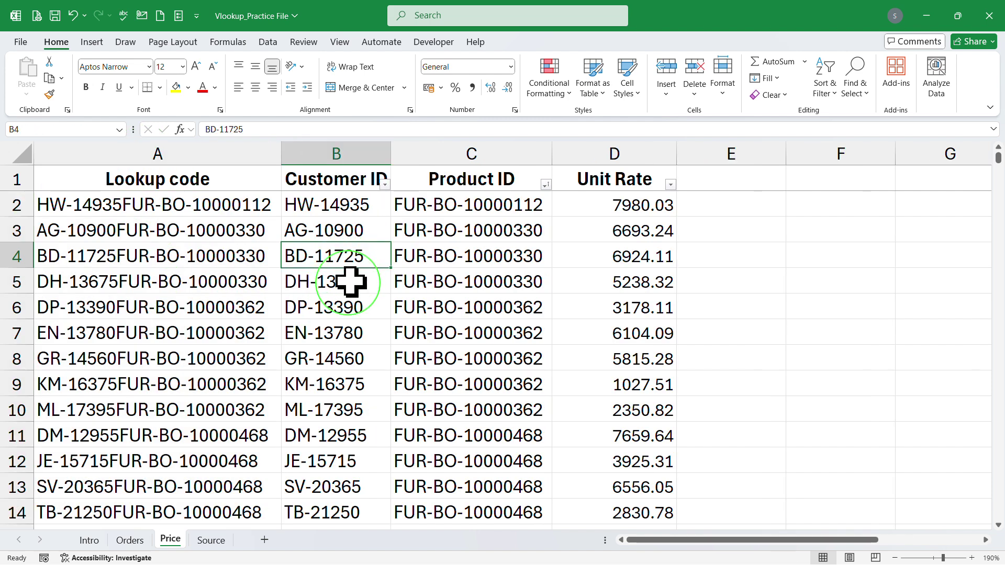
- Apply a Duplicate Values conditional format to column A of the Price sheet, using Light Red Fill with Dark Red Text
left_click(165, 314)
left_click(202, 154)
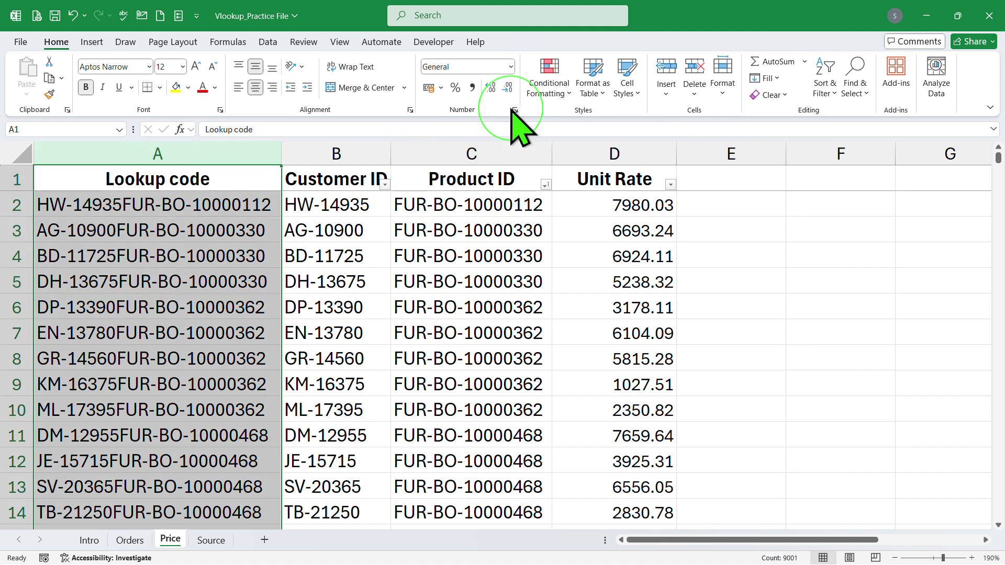
left_click(549, 78)
mouse_move(602, 120)
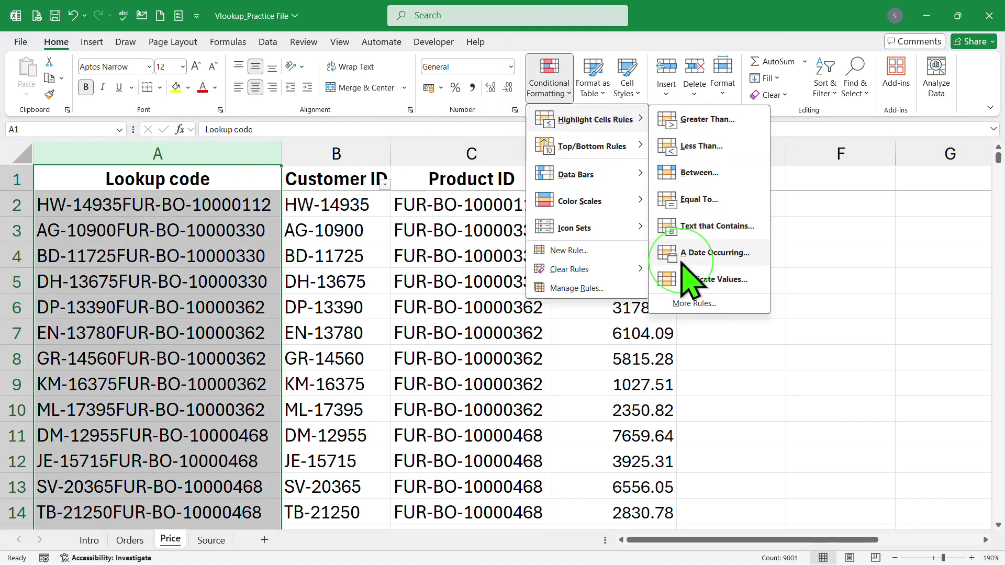
left_click(685, 279)
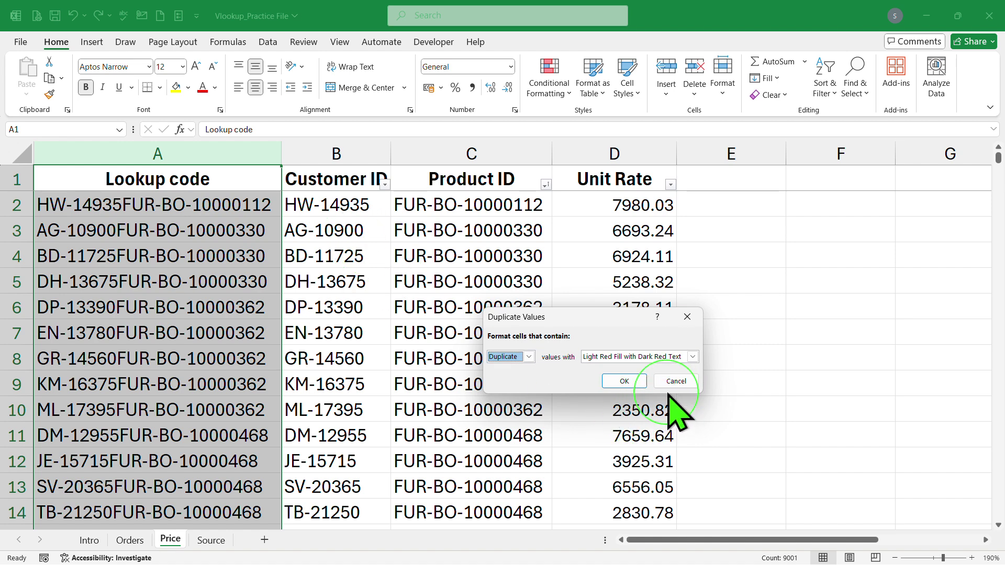
left_click(625, 381)
left_click(336, 233)
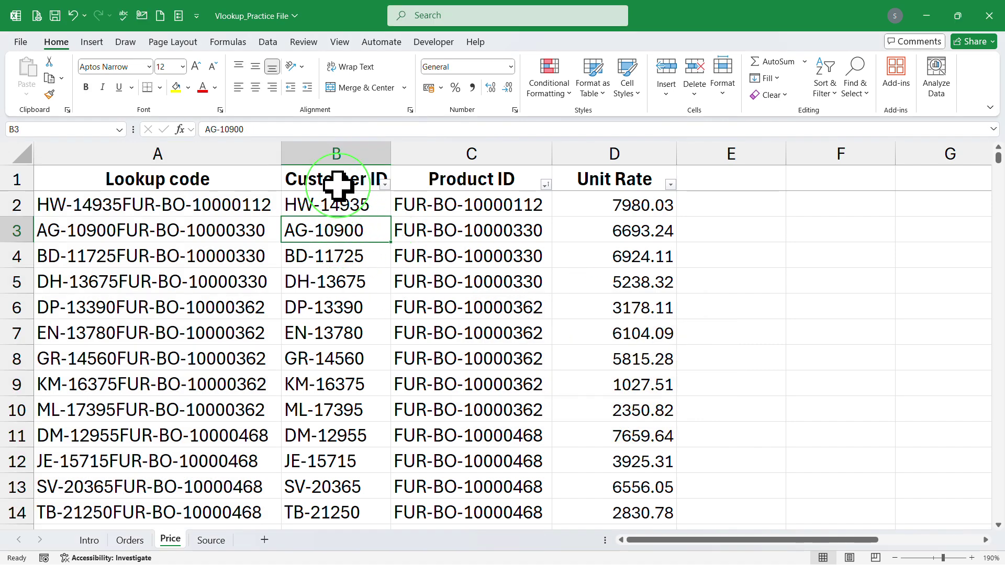
- Reapply the Price sheet's header filter to include Lookup code, and check that column's filter options for highlighted duplicates
left_click(337, 184)
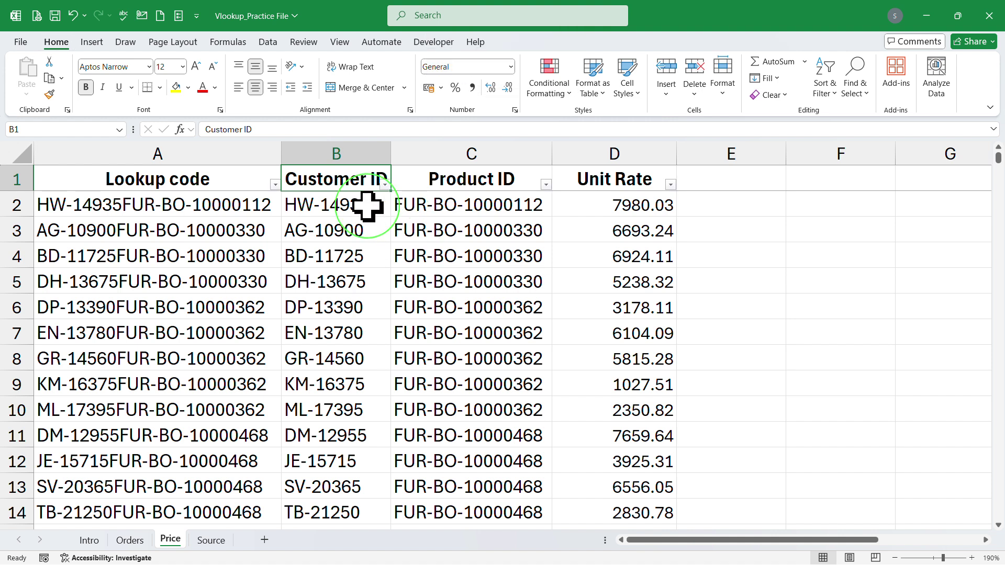
left_click(275, 184)
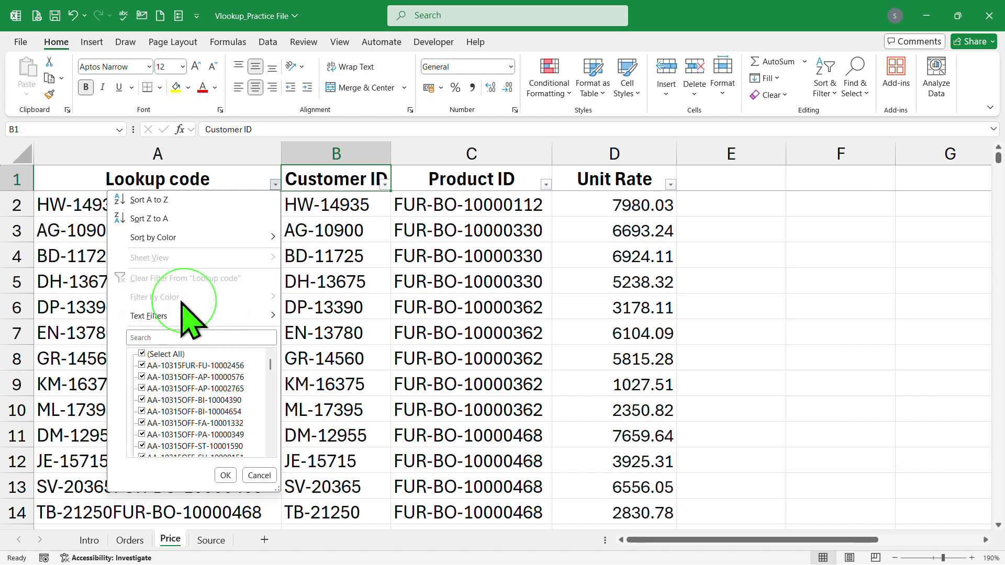
left_click(415, 303)
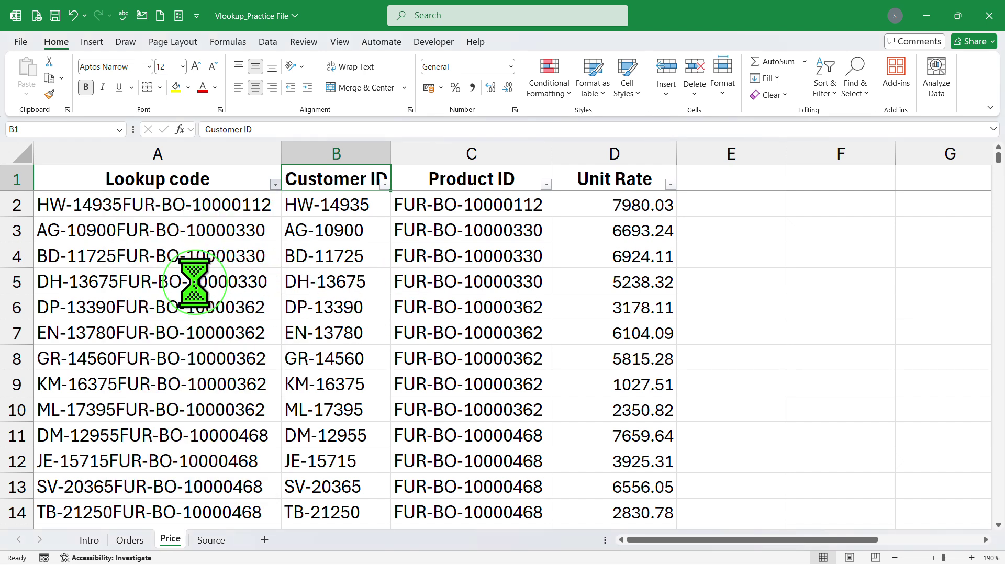
left_click(276, 288)
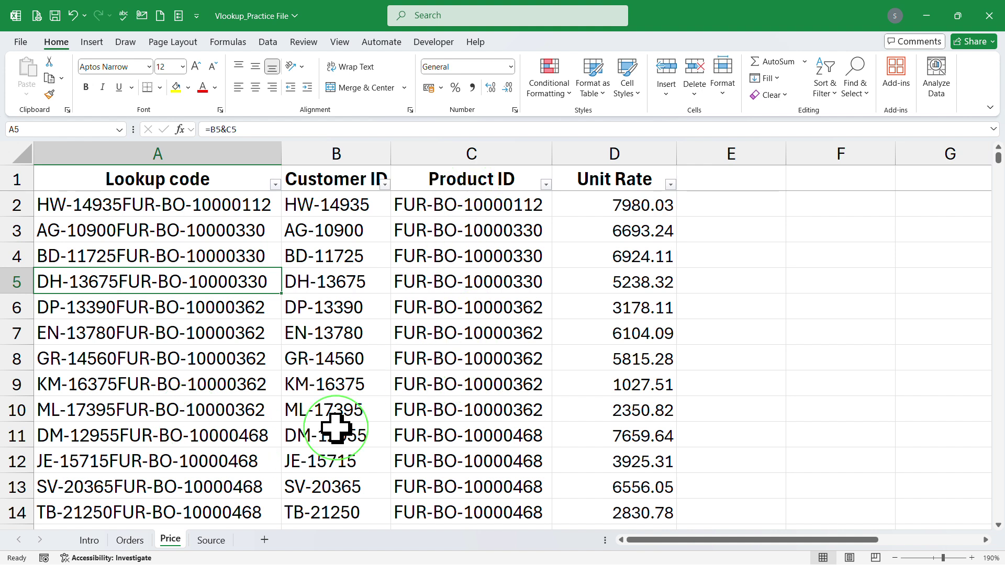
- Start a VLOOKUP in cell F2 of the Orders sheet with lookup code cell H2 as the lookup value
left_click(130, 541)
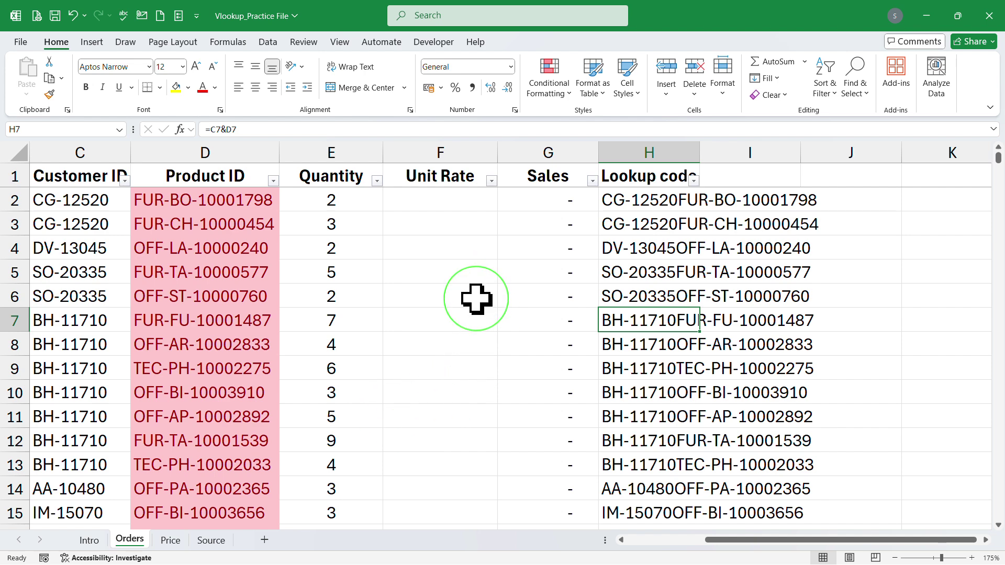
left_click(446, 250)
left_click(459, 183)
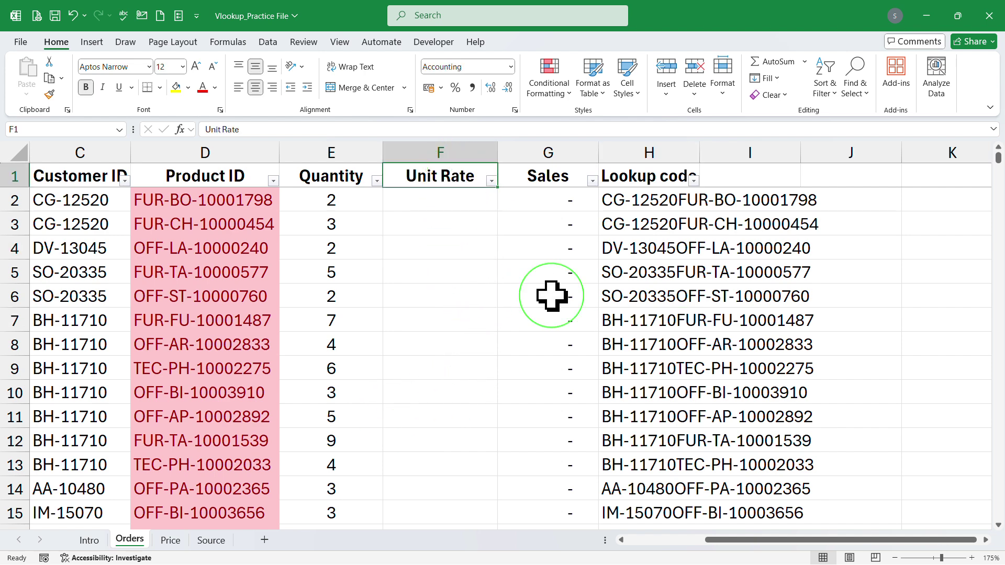
key("Down")
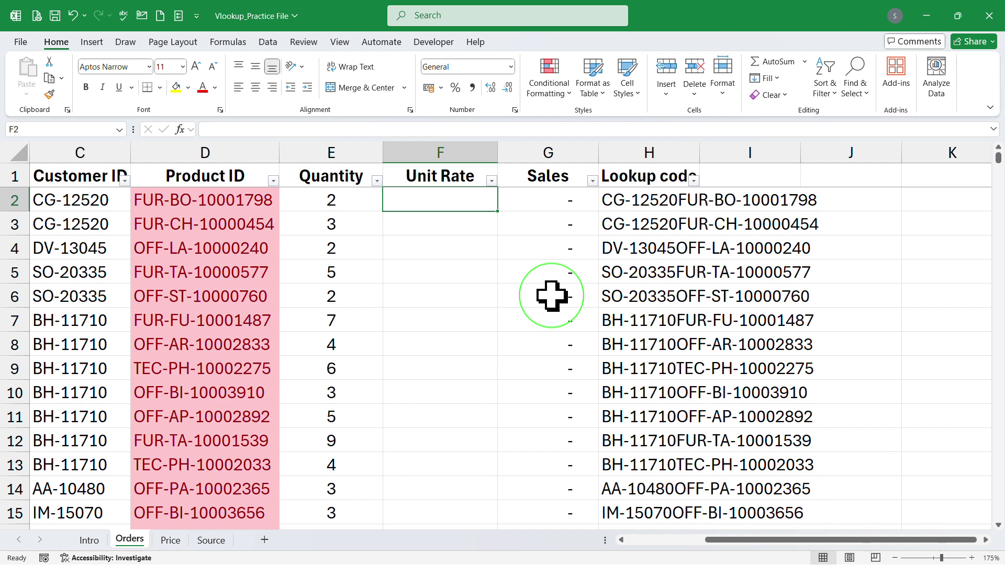
type("=")
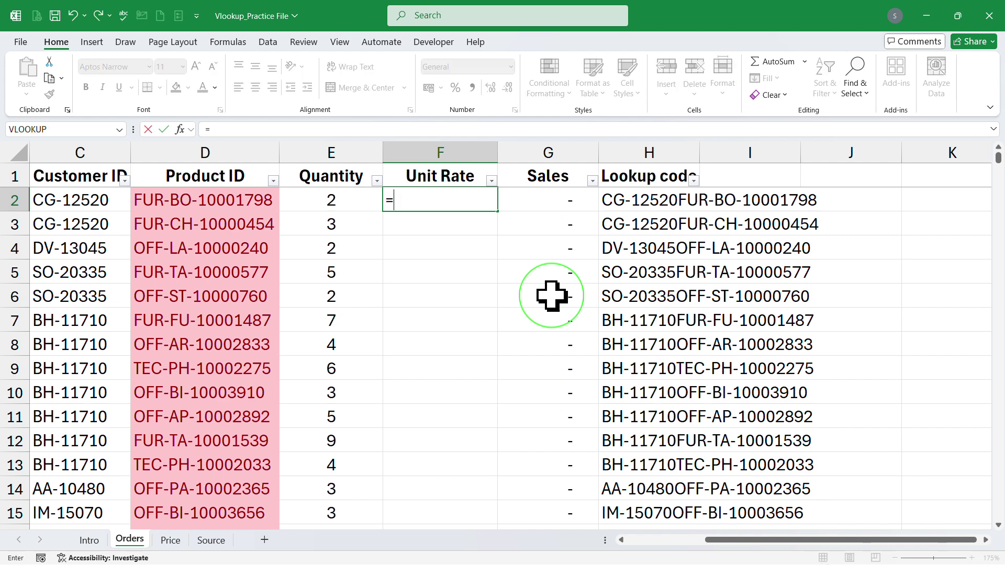
left_click(28, 130)
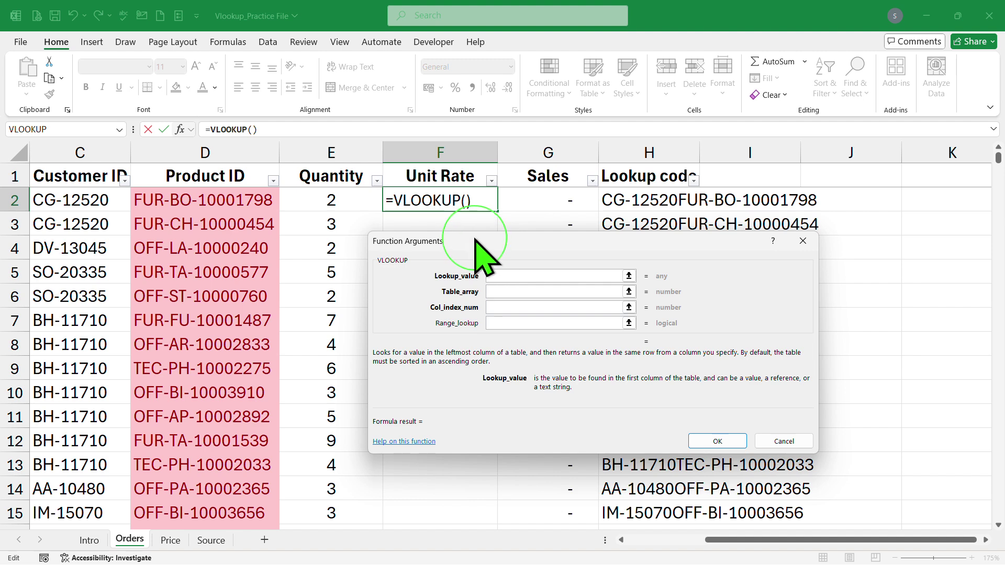
left_click_drag(473, 242, 643, 263)
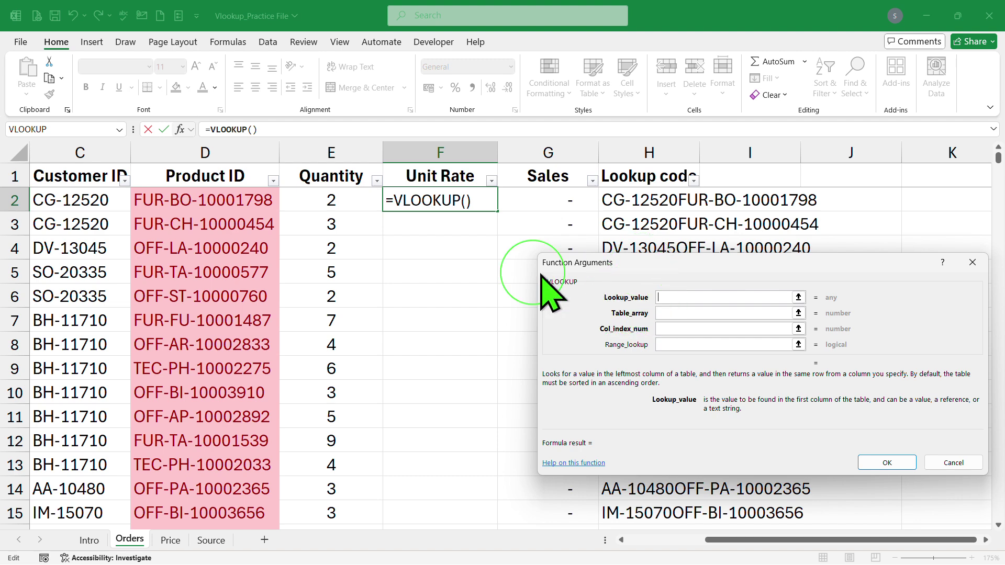
left_click(642, 198)
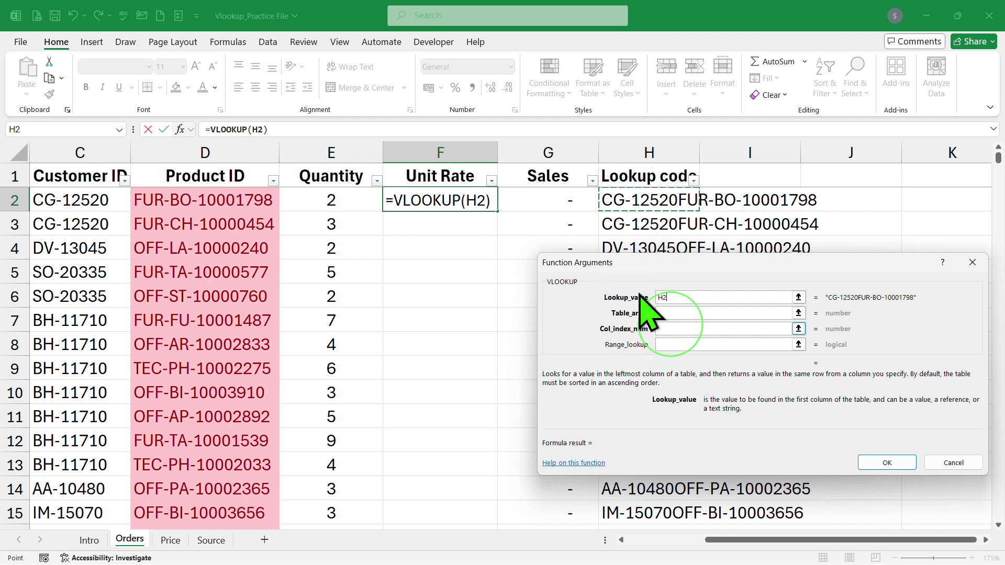
- Set the VLOOKUP's table array to columns A through D of the Price sheet
left_click(673, 314)
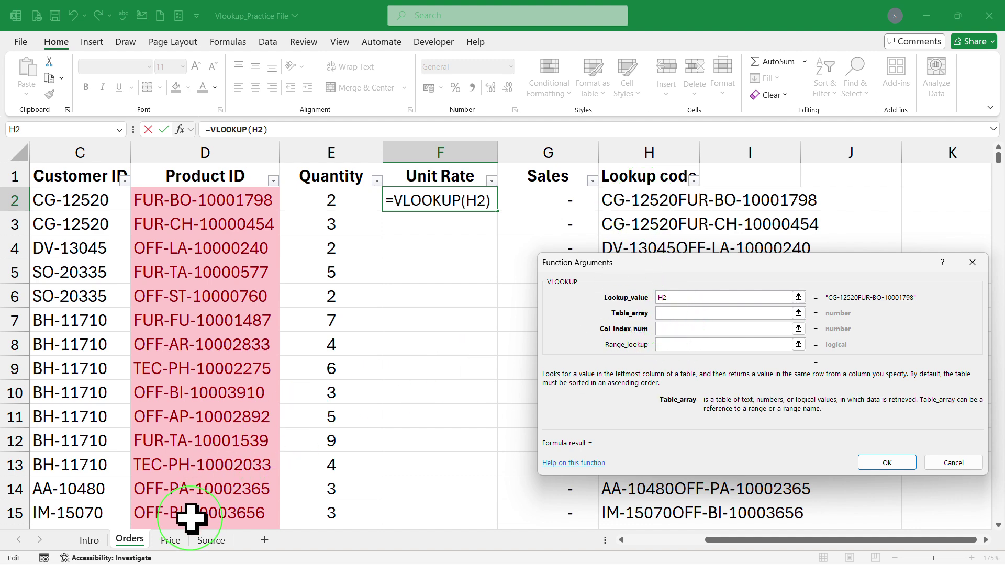
left_click(168, 547)
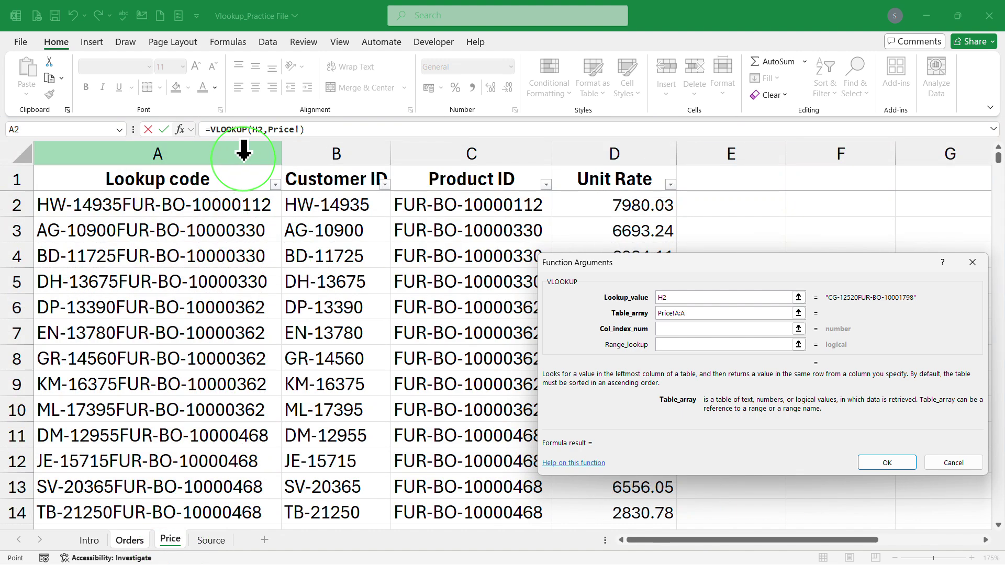
left_click_drag(244, 152, 304, 156)
left_click_drag(377, 161, 439, 160)
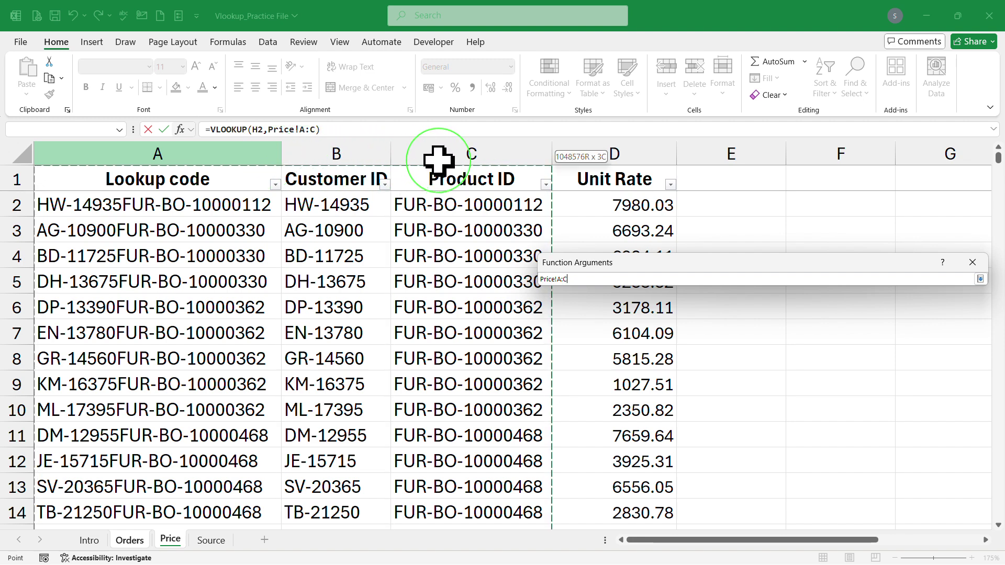
left_click_drag(511, 161, 572, 155)
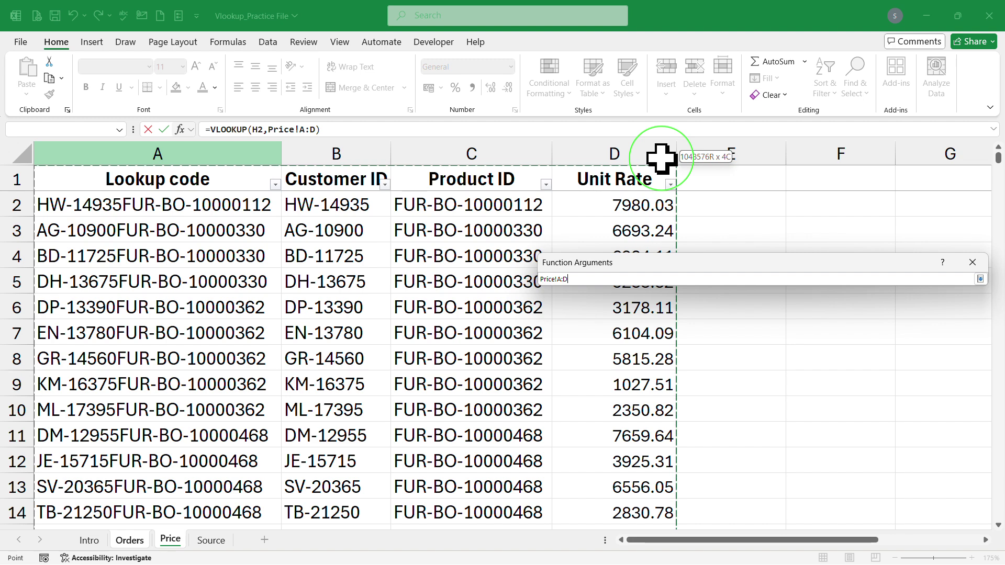
left_click_drag(660, 157, 662, 152)
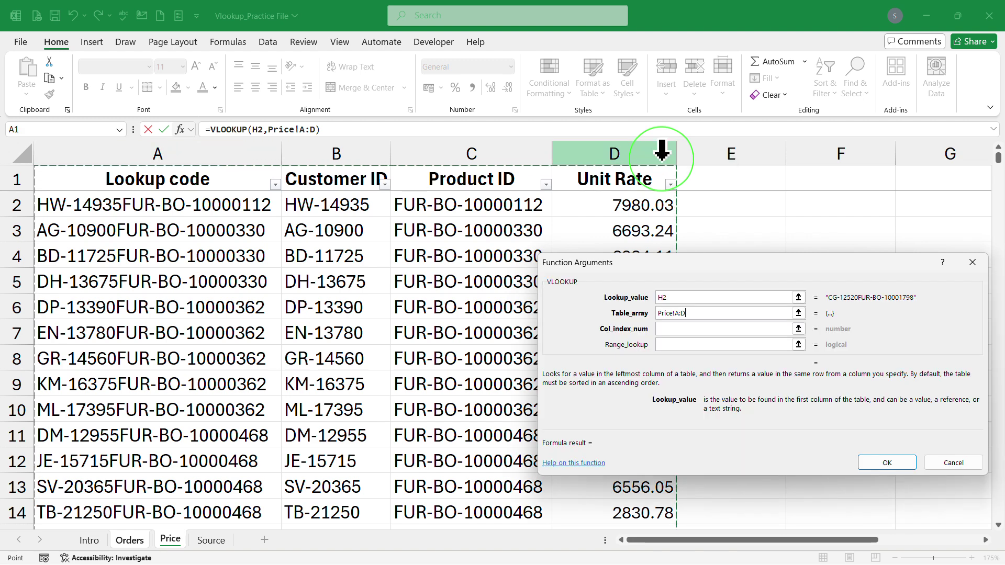
- Complete the F2 VLOOKUP with column index 4 and range lookup 0, and fill it down the Unit Rate column
key("Tab")
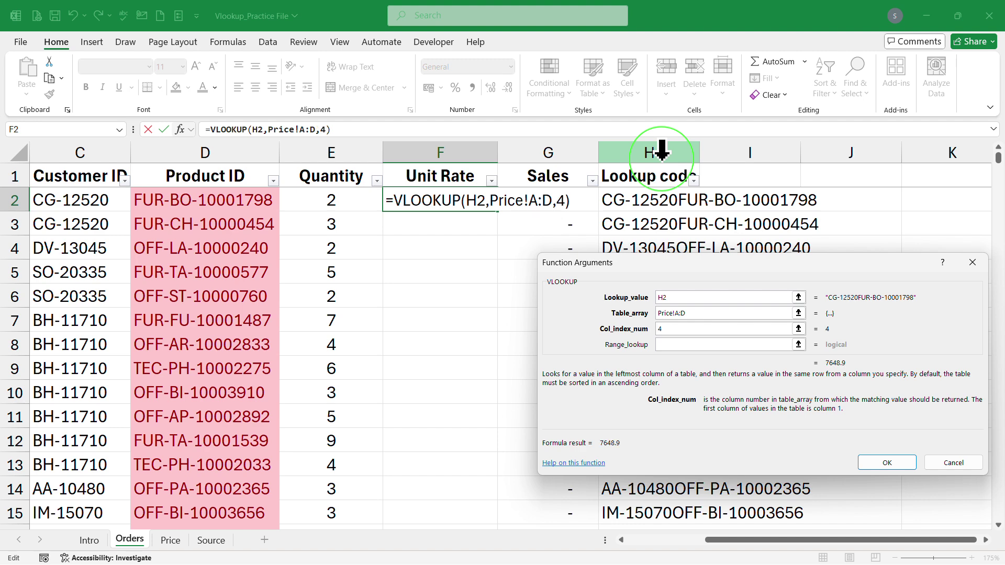
key("Tab")
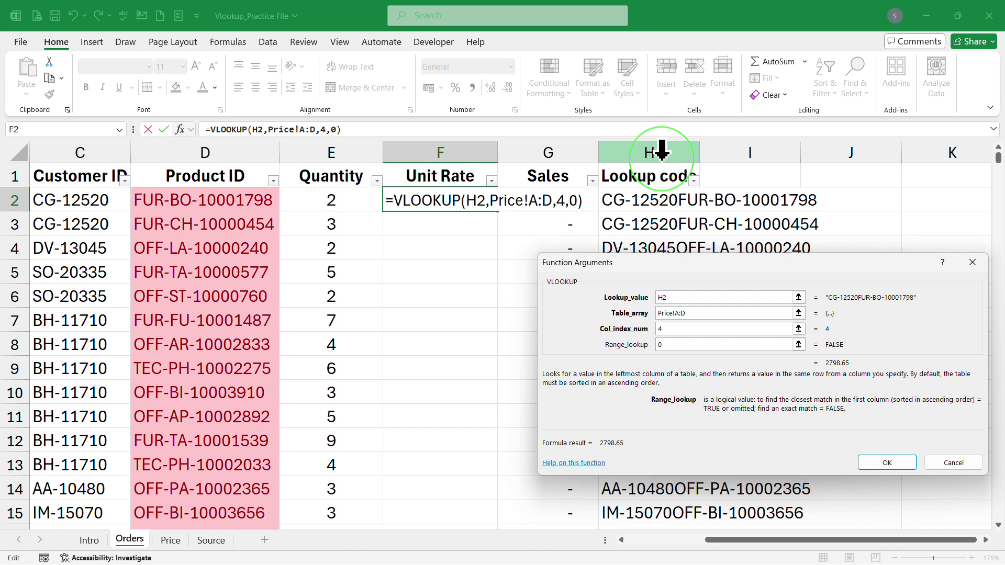
key("Return")
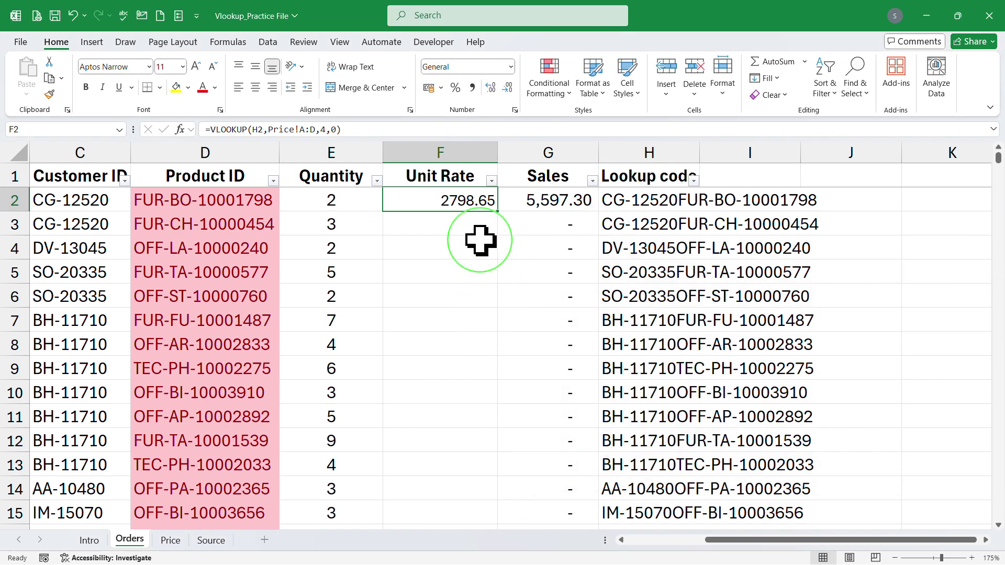
double_click(496, 211)
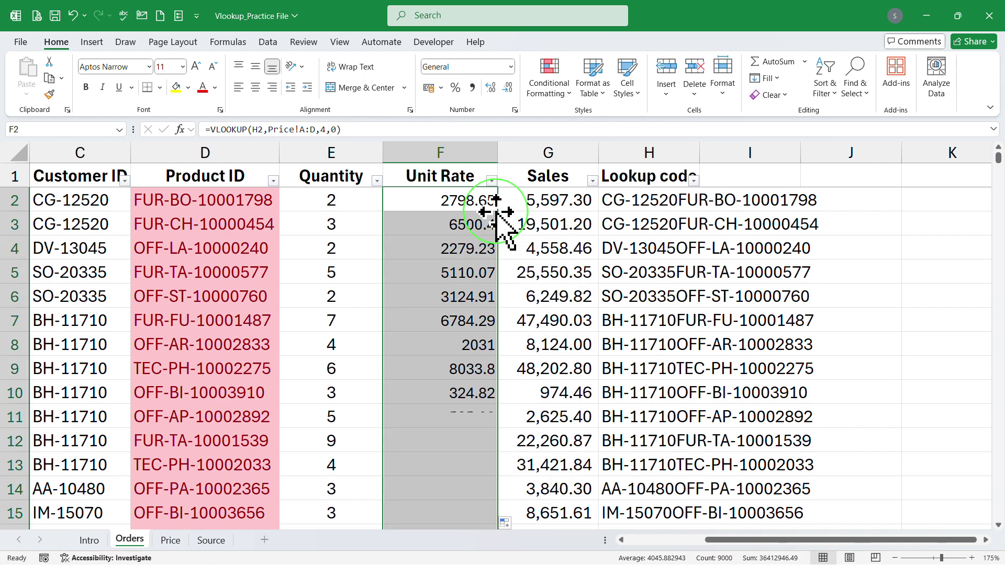
- Examine the filled Unit Rate column on the Orders sheet from its first row to its last
left_click(460, 224)
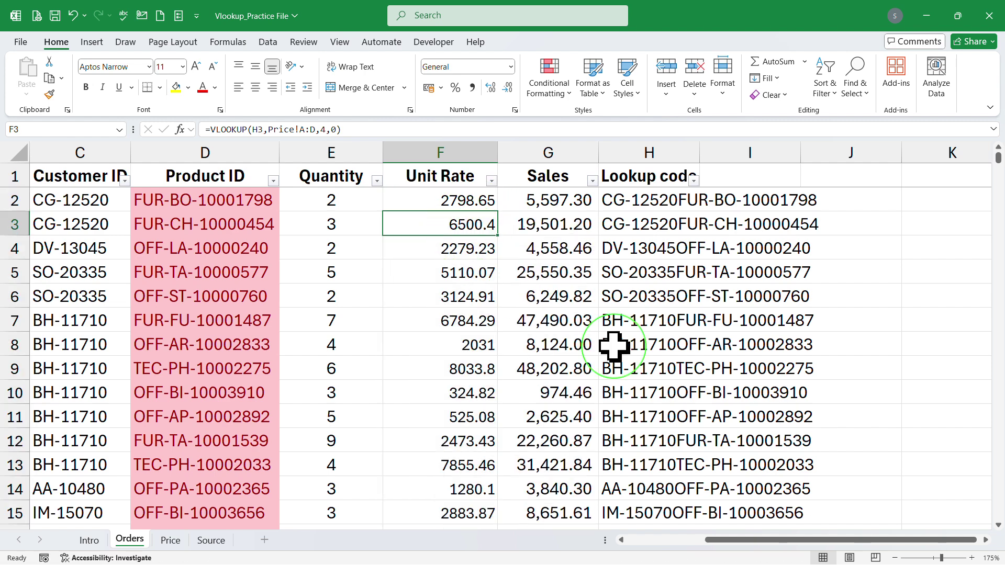
key("ctrl+Down")
key("Up")
key("ctrl+Up")
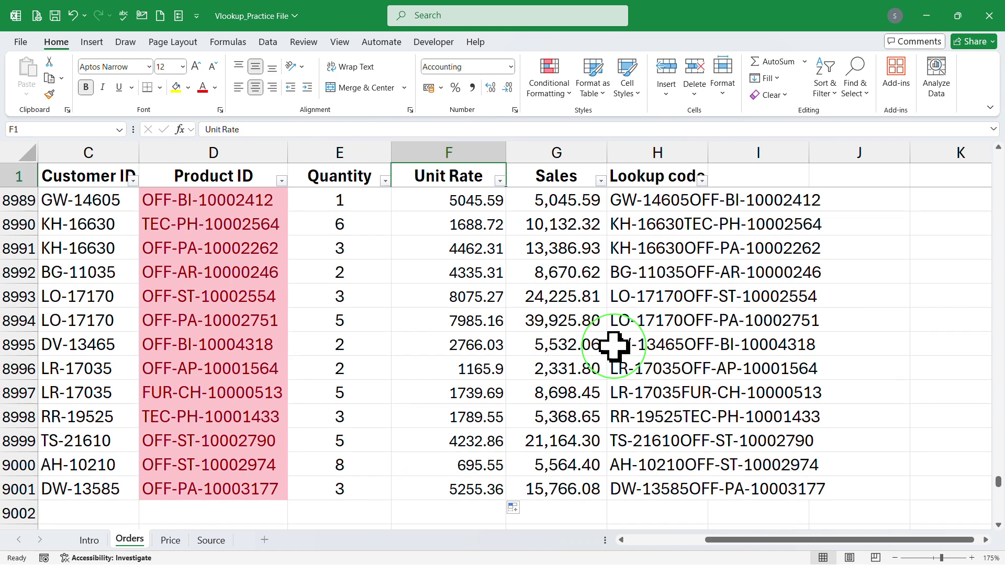
key("Down")
key("Down")
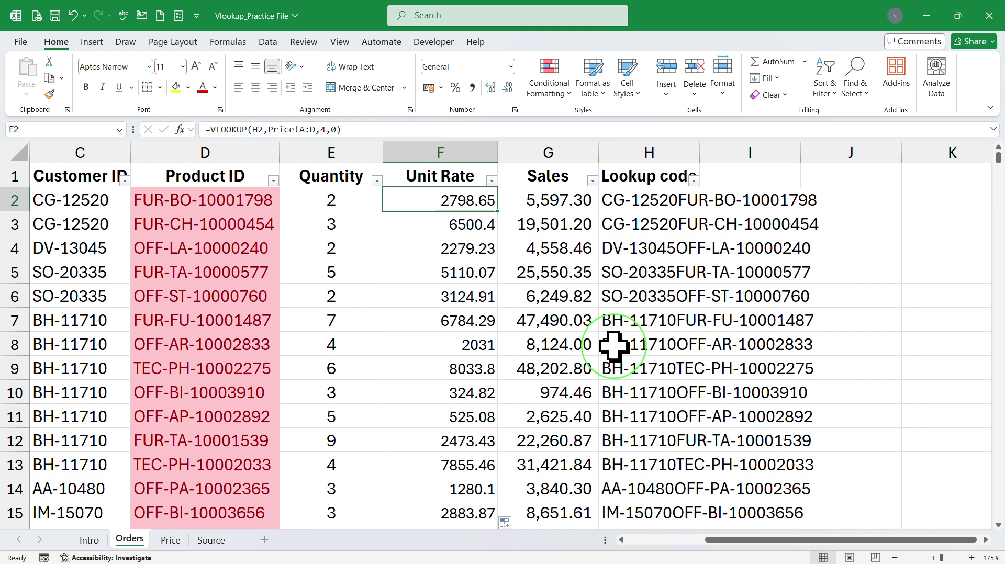
key("Down")
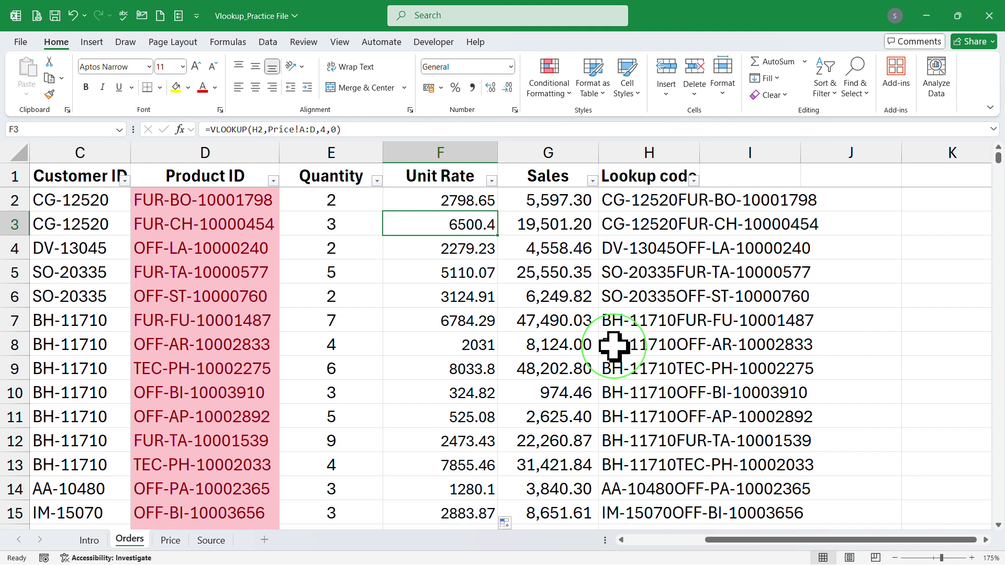
key("ctrl+Up")
key("ctrl+Down")
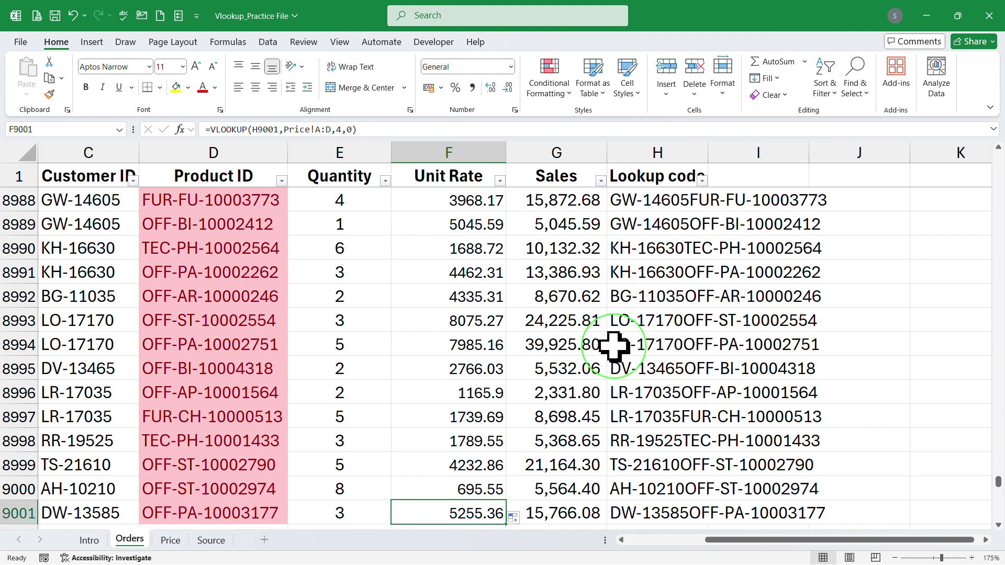
- Clear all the Unit Rate formulas from F2 down to F9001
key("ctrl+Up")
key("Down")
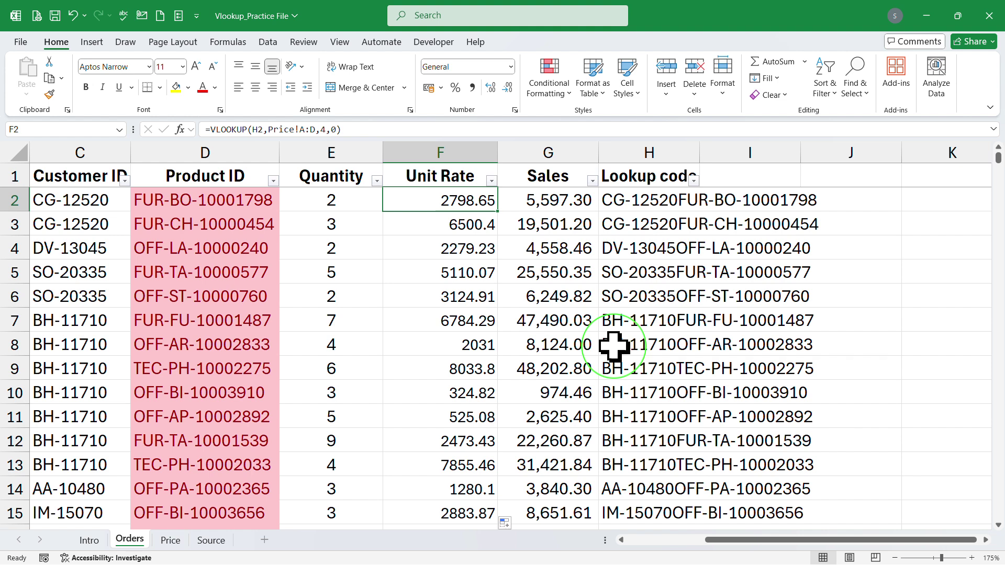
key("ctrl+shift+Down")
key("Delete")
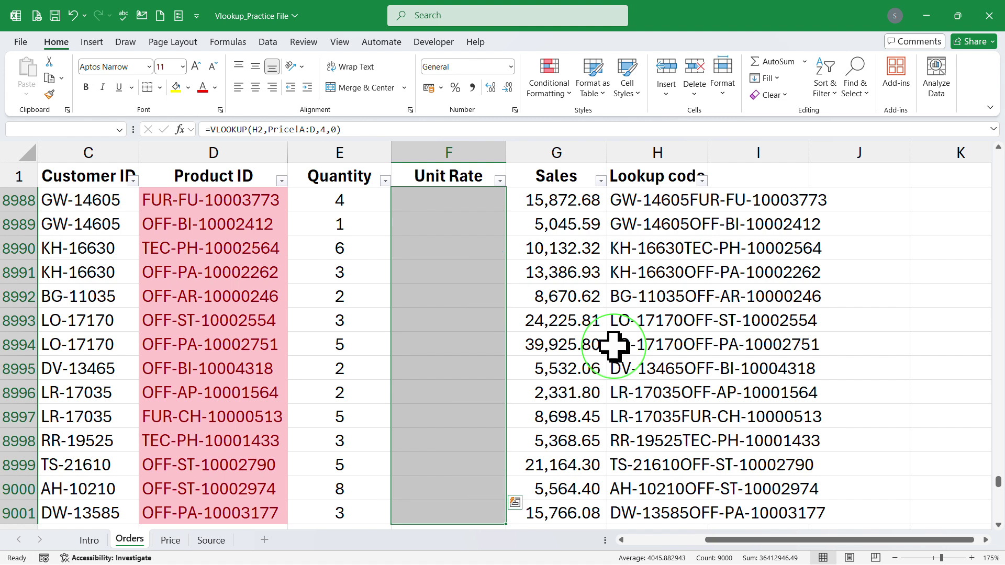
- Start a new VLOOKUP in F2 with the entire lookup code range H2:H9001 as the lookup value
key("ctrl+Up")
key("Down")
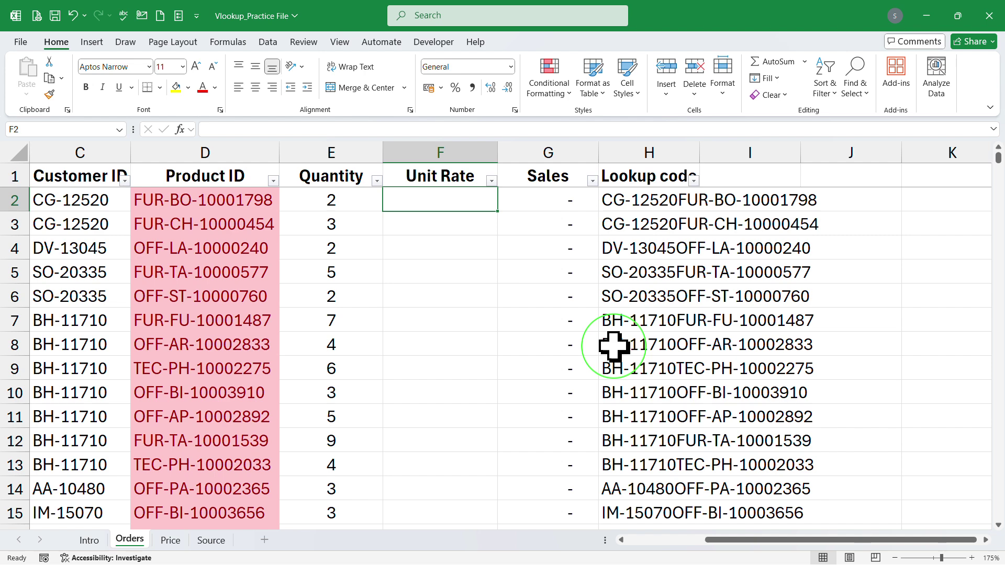
type("=")
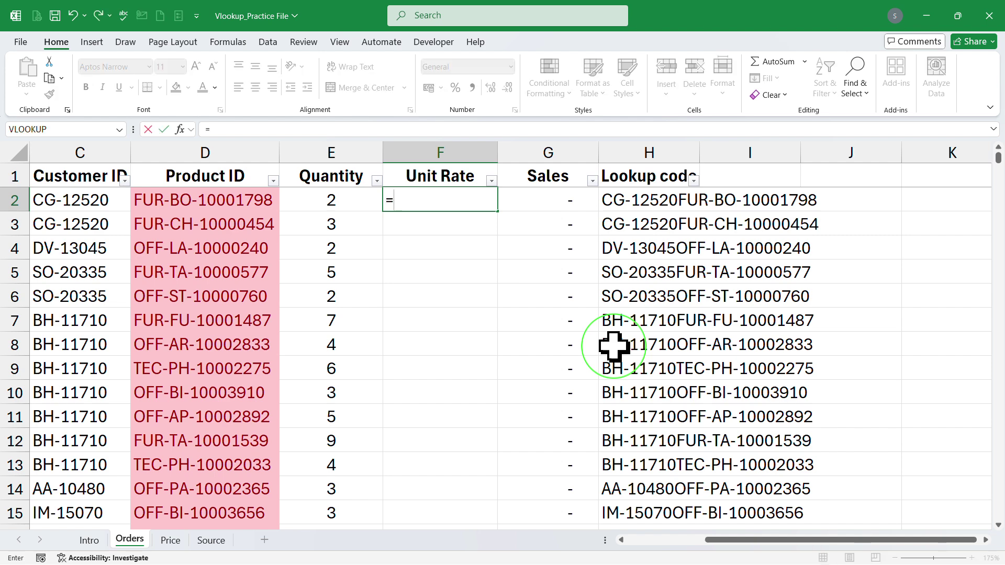
type("vl")
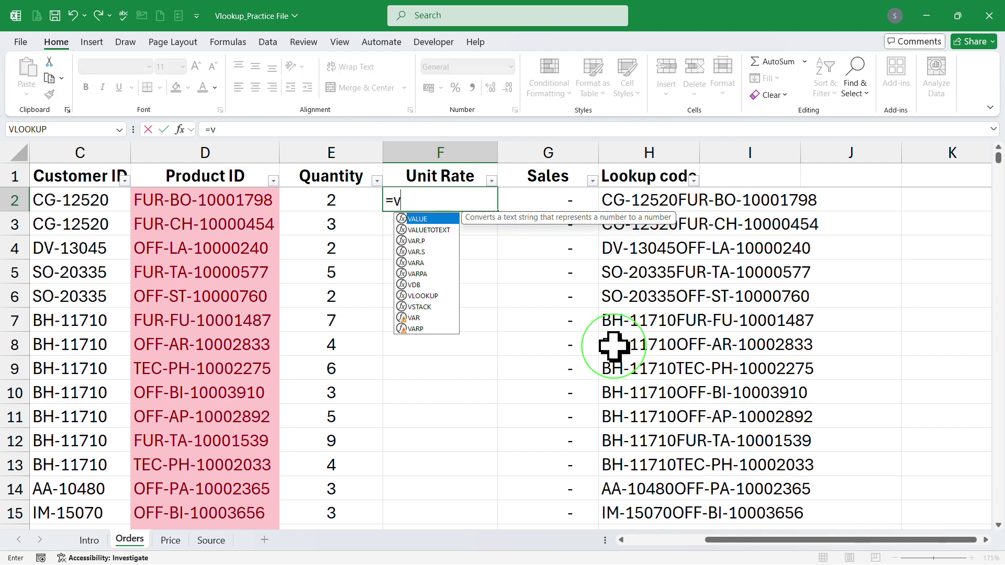
key("Tab")
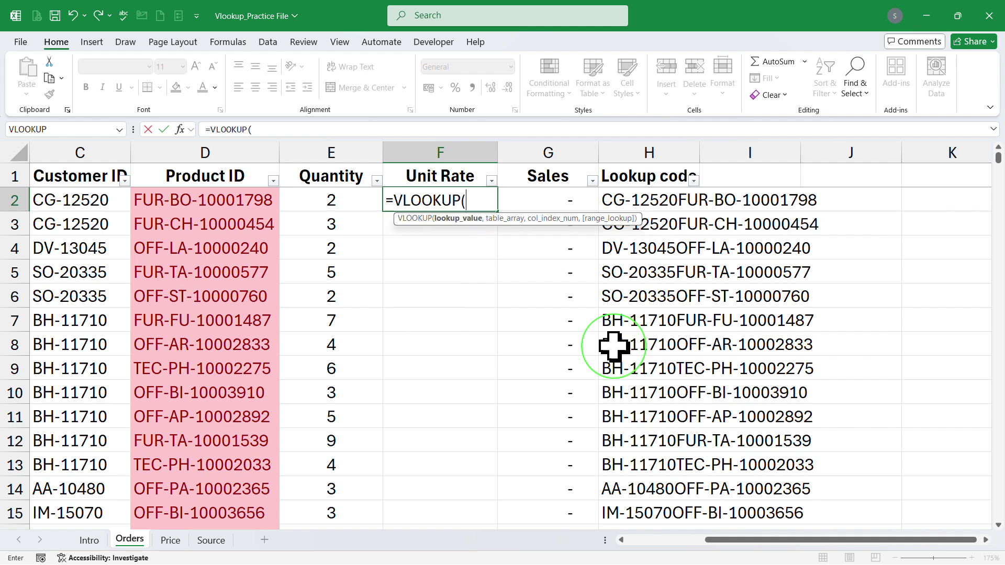
key("Right")
key("Right")
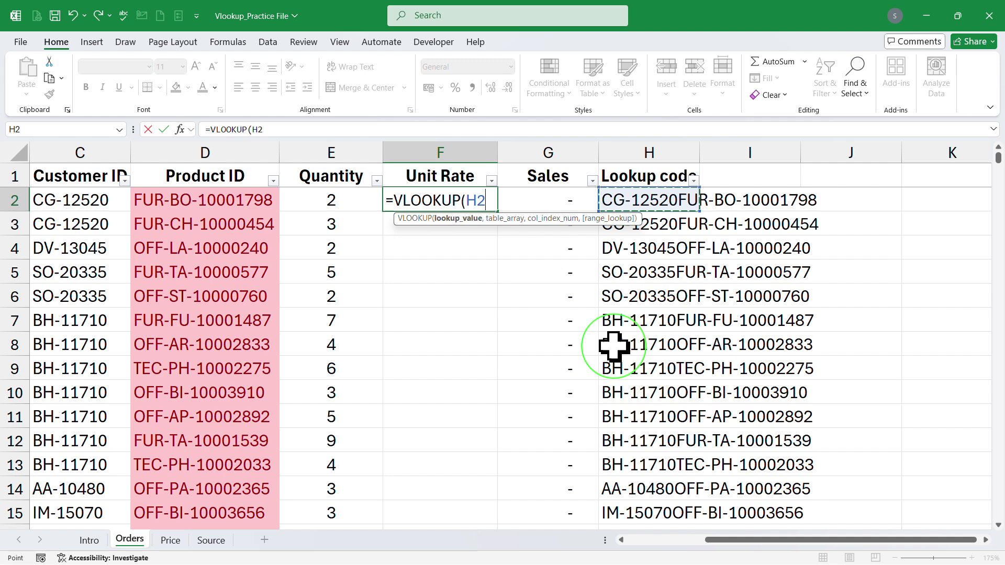
key("ctrl+shift+Down")
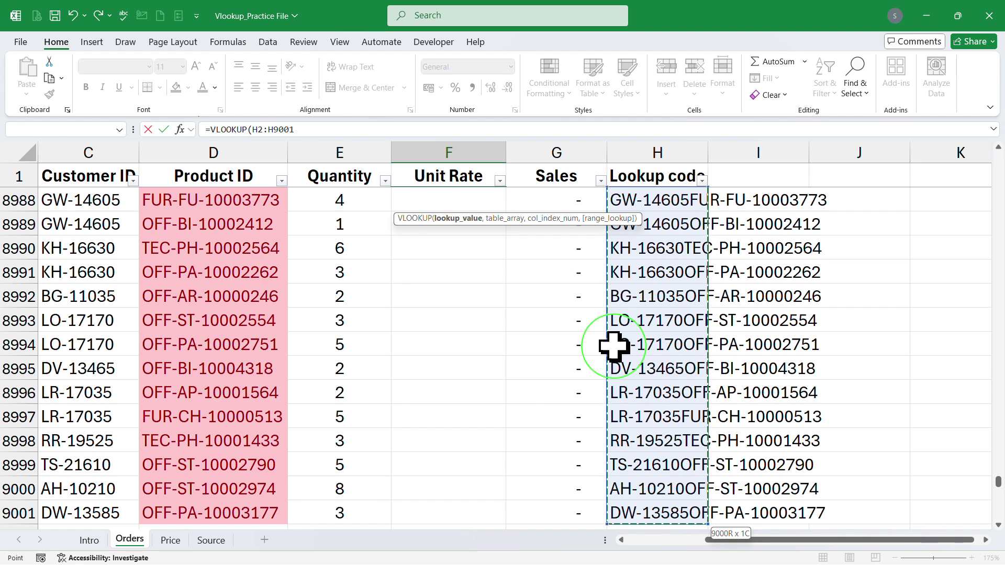
type(",")
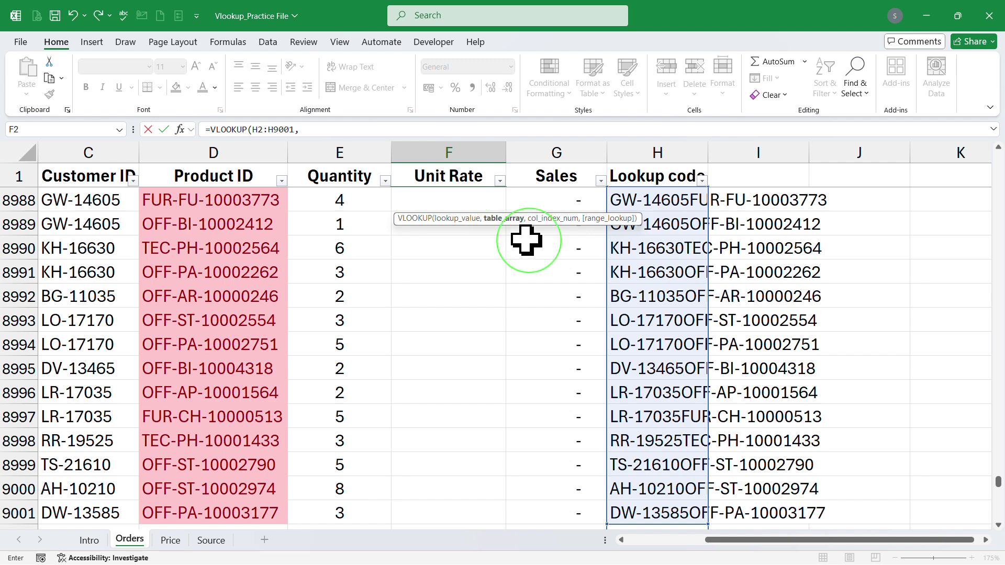
- Complete the array formula as =VLOOKUP(H2:H9001,Price!A:D,4,0), using the Price sheet's columns A to D as the table
left_click(171, 540)
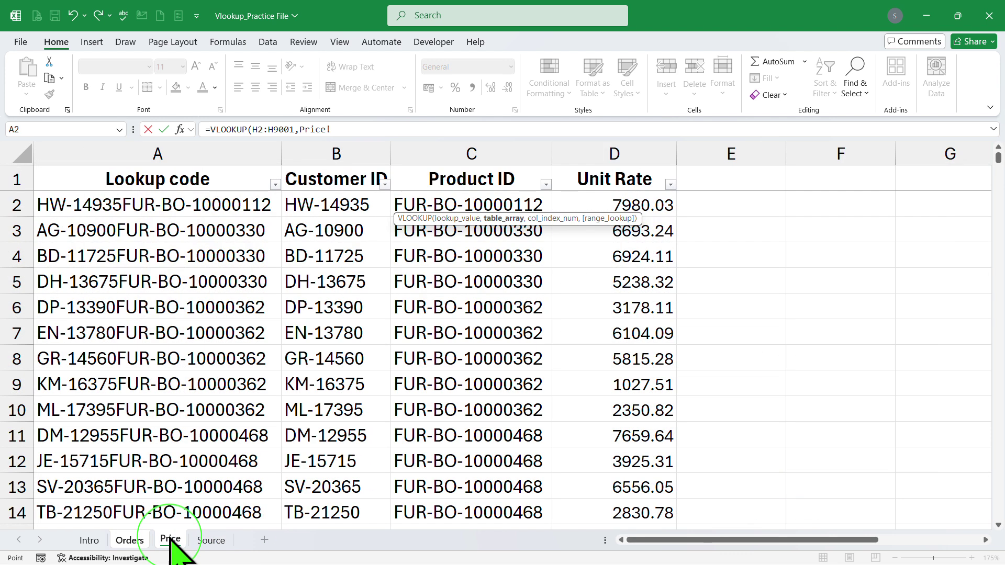
left_click(242, 153)
left_click_drag(234, 153, 623, 147)
type(",")
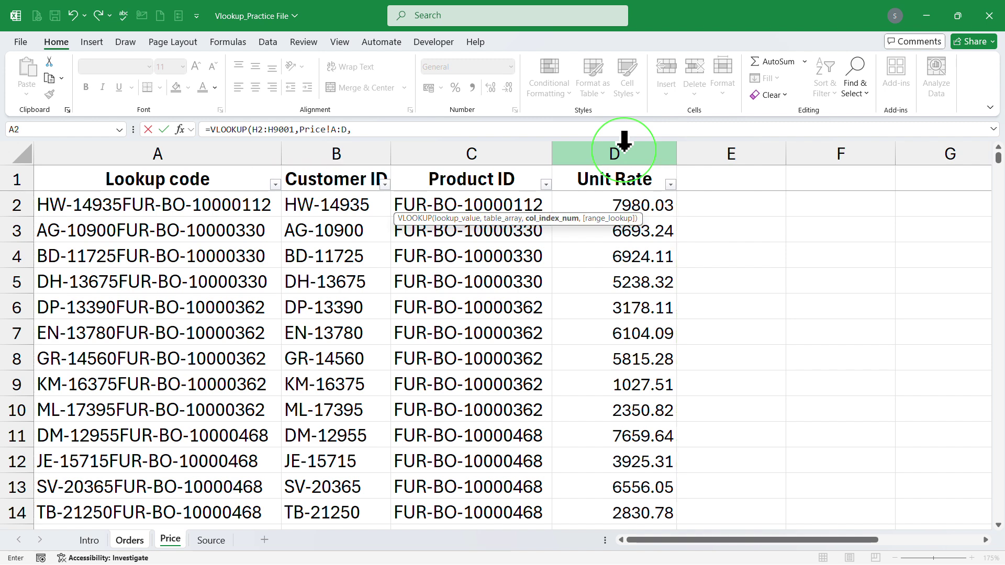
type("4,0")
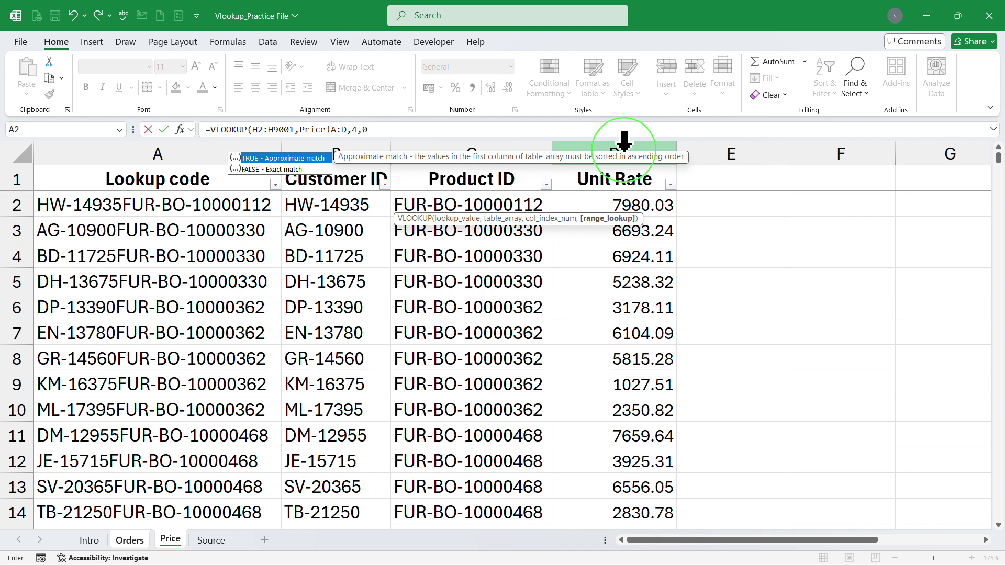
type(")")
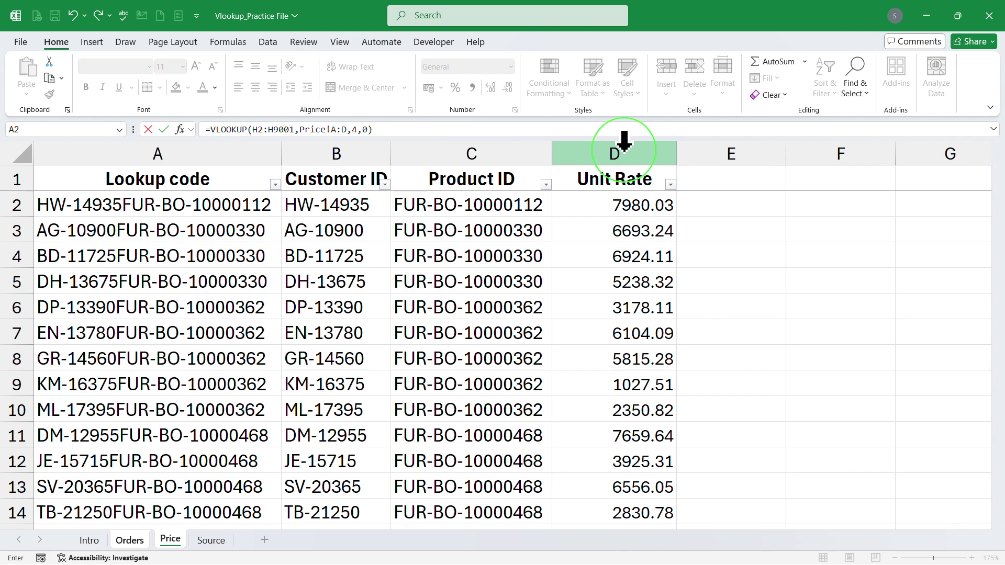
key("Return")
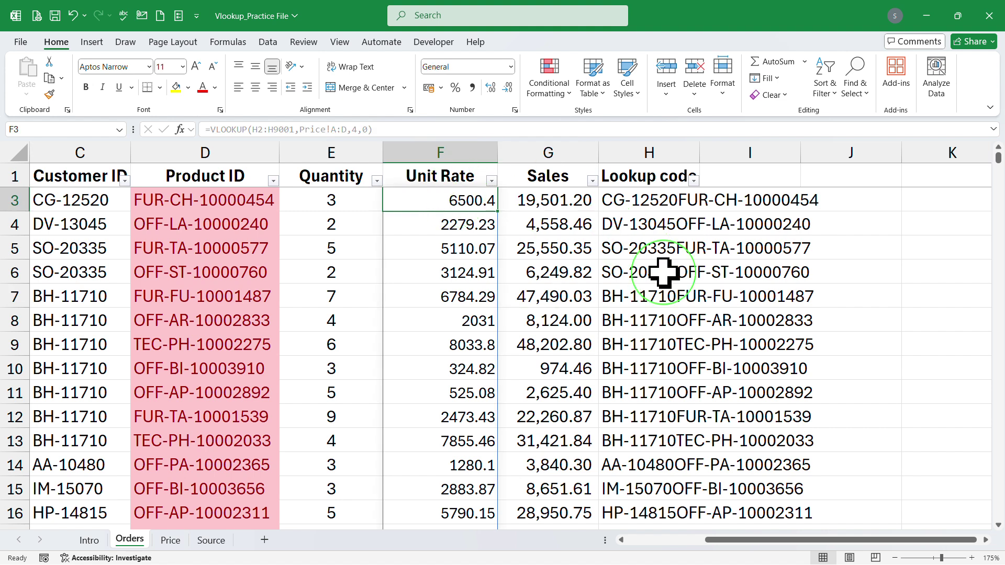
- Examine the spilled Unit Rate results on the Orders sheet down to the last row 9001 and back up to F2
key("Left")
key("ctrl+Down")
key("Down")
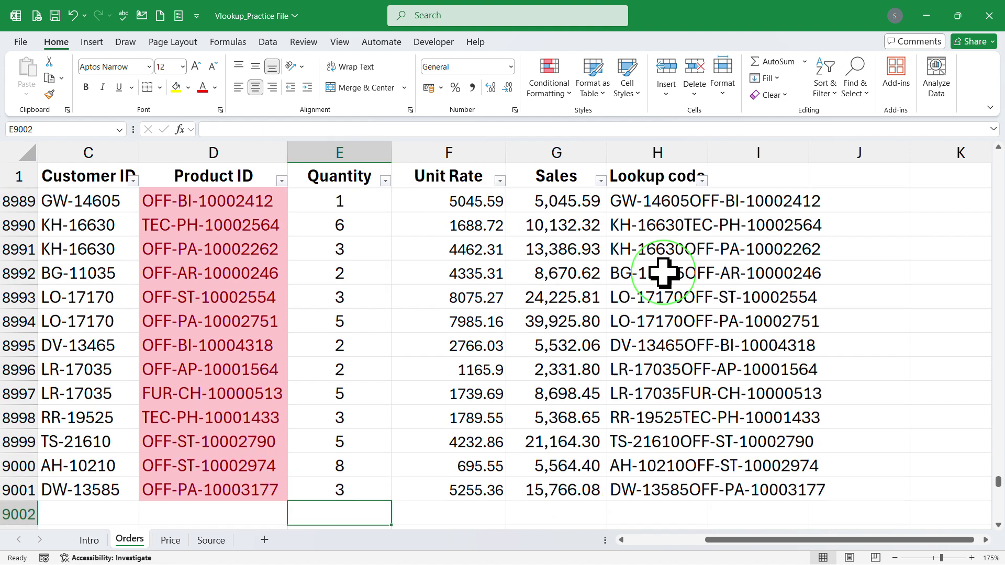
key("Up")
key("Right")
key("Right")
key("Left")
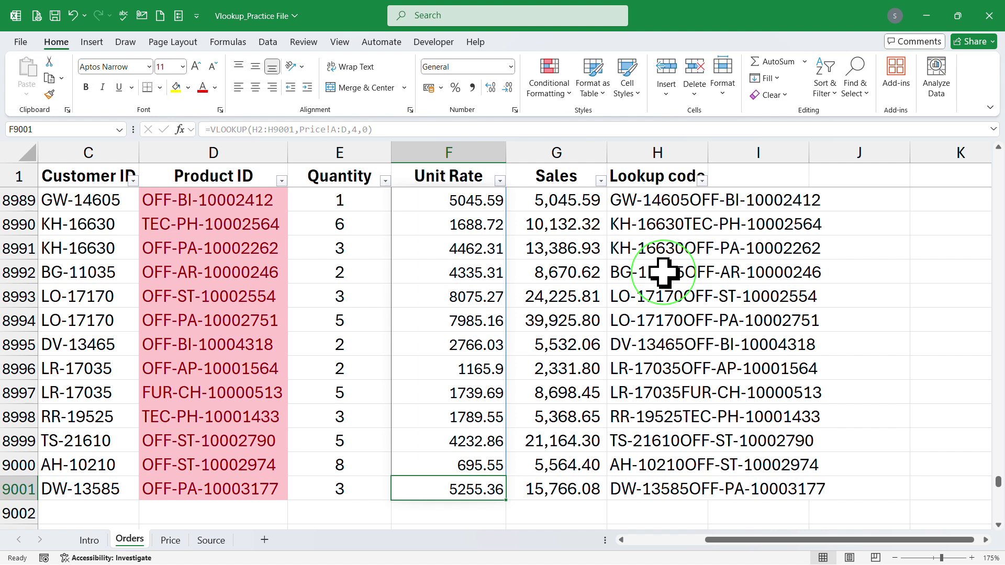
key("ctrl+Up")
key("Down")
key("Up")
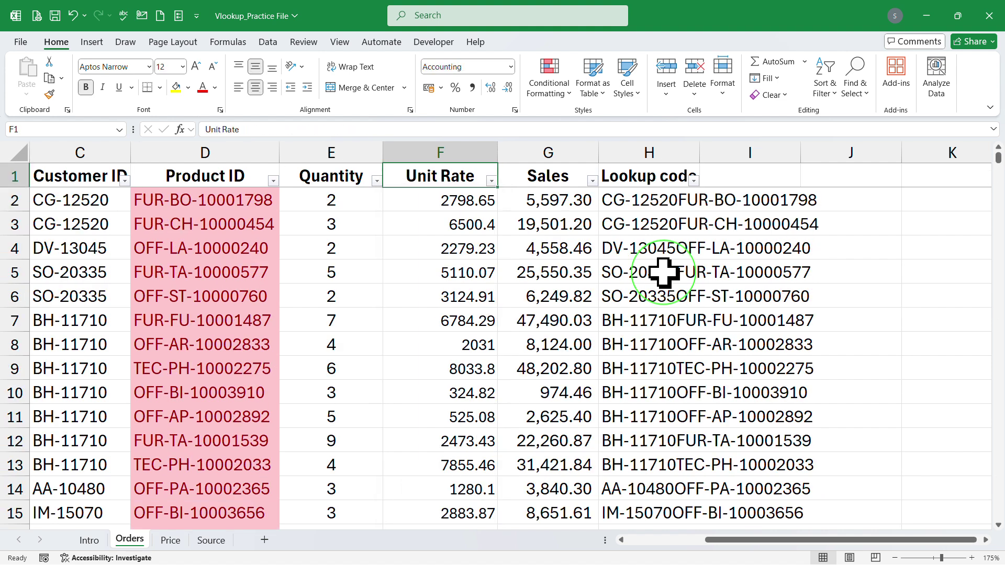
key("Left")
key("Right")
key("Down")
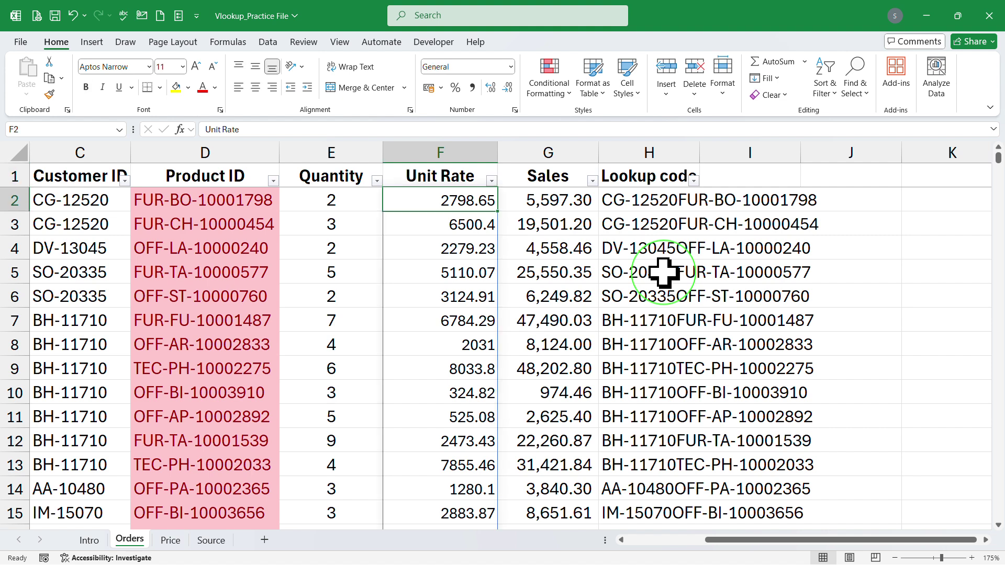
key("Up")
key("Down")
key("Right")
key("Right")
key("Right")
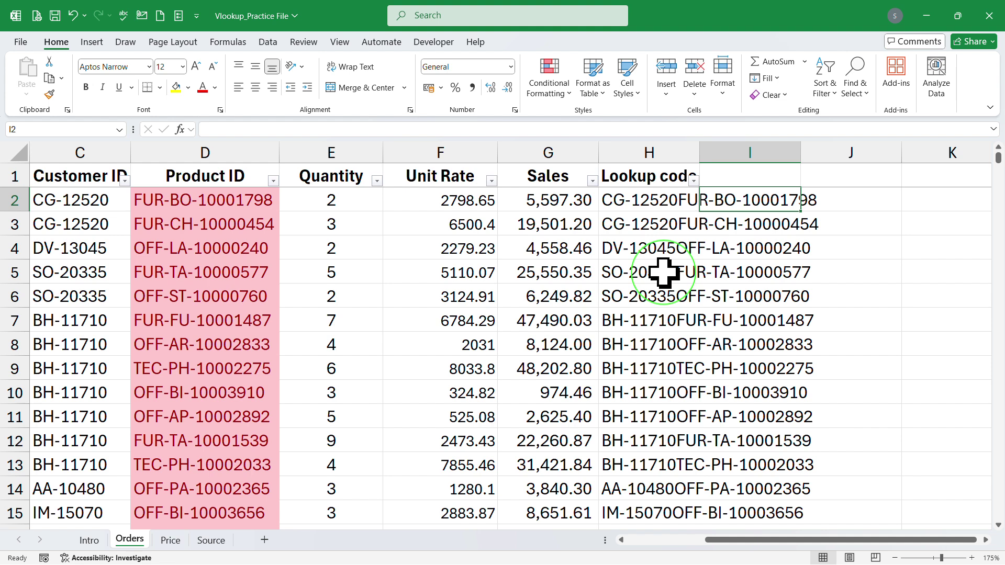
key("Left")
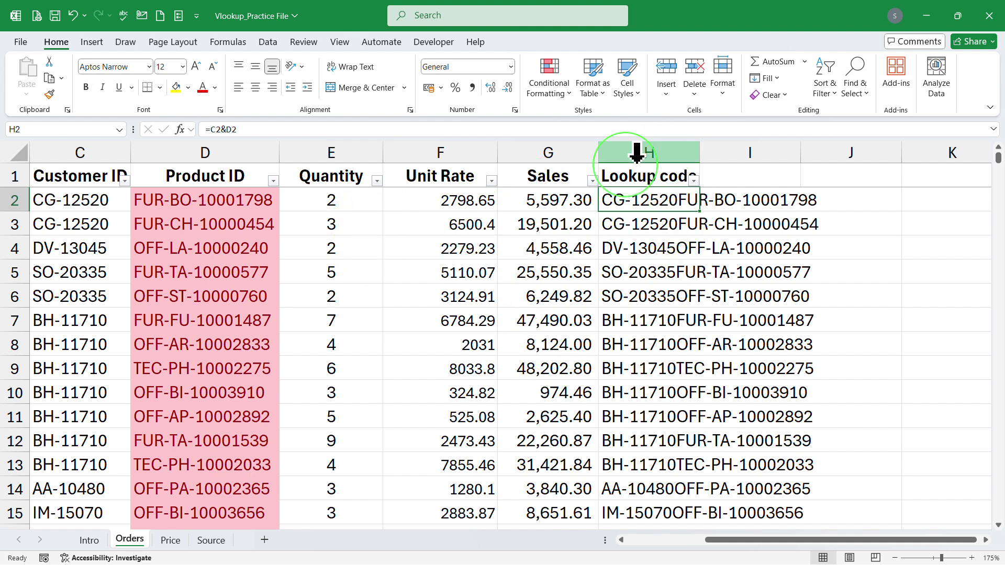
left_click(462, 143)
key("ctrl+c")
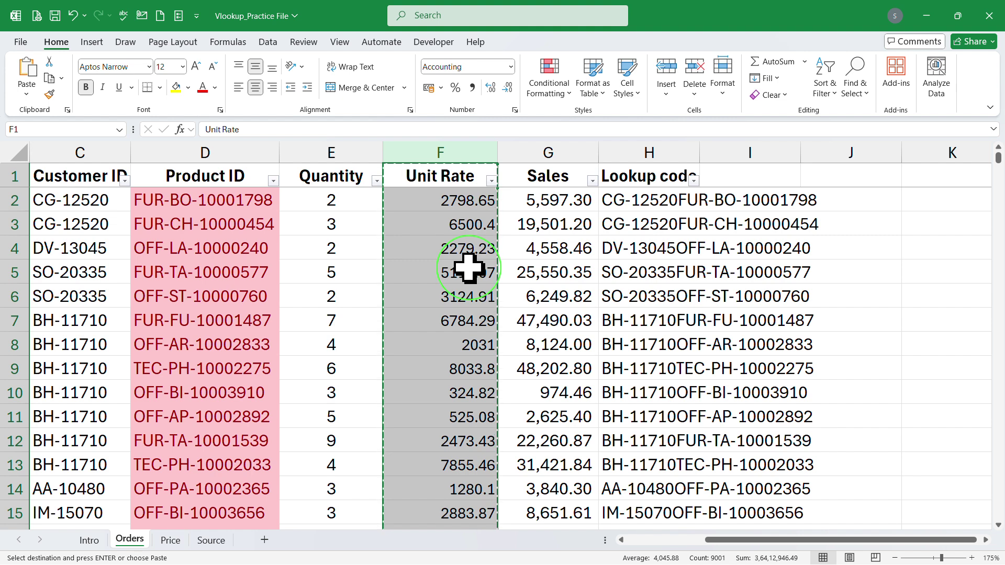
key("Escape")
left_click(652, 176)
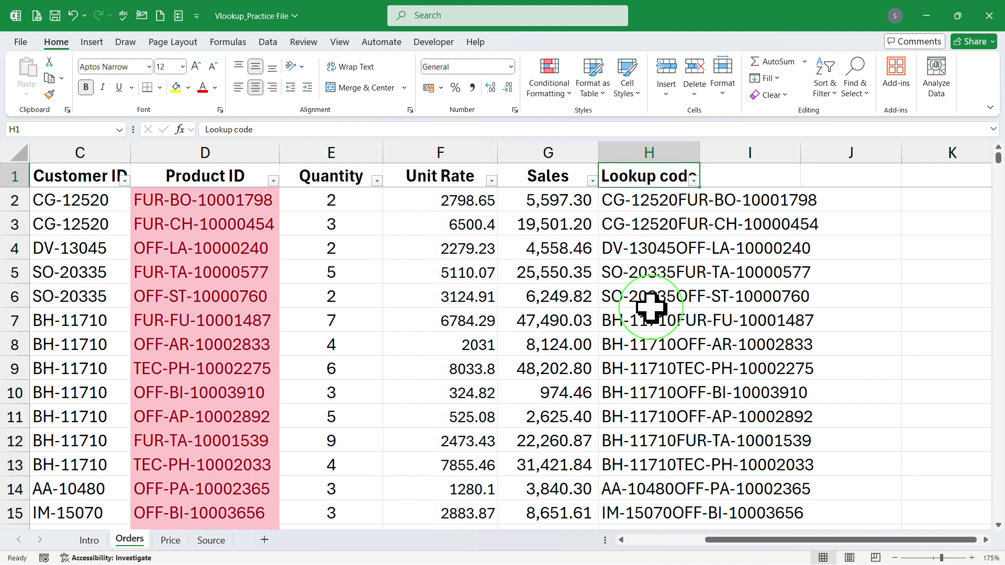